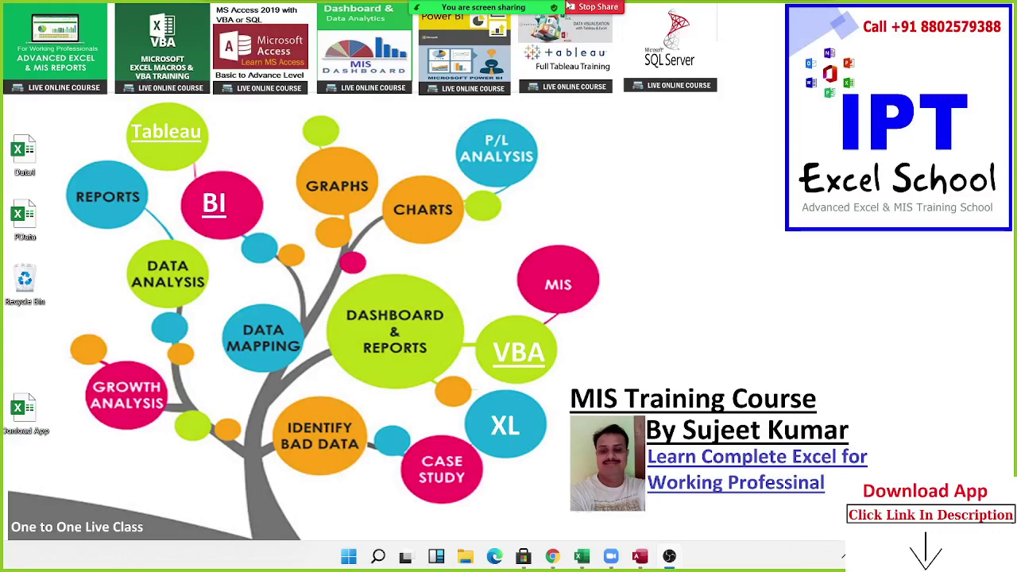
- Close Zoom's participants list, dismiss the recording notice and bring the TData Excel workbook forward
mouse_move(509, 6)
click(808, 27)
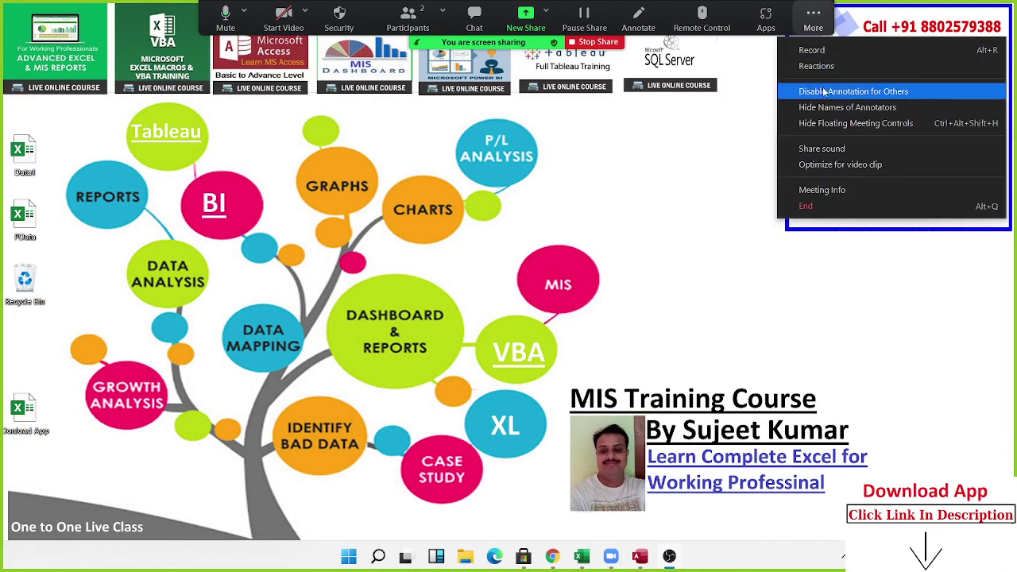
click(415, 21)
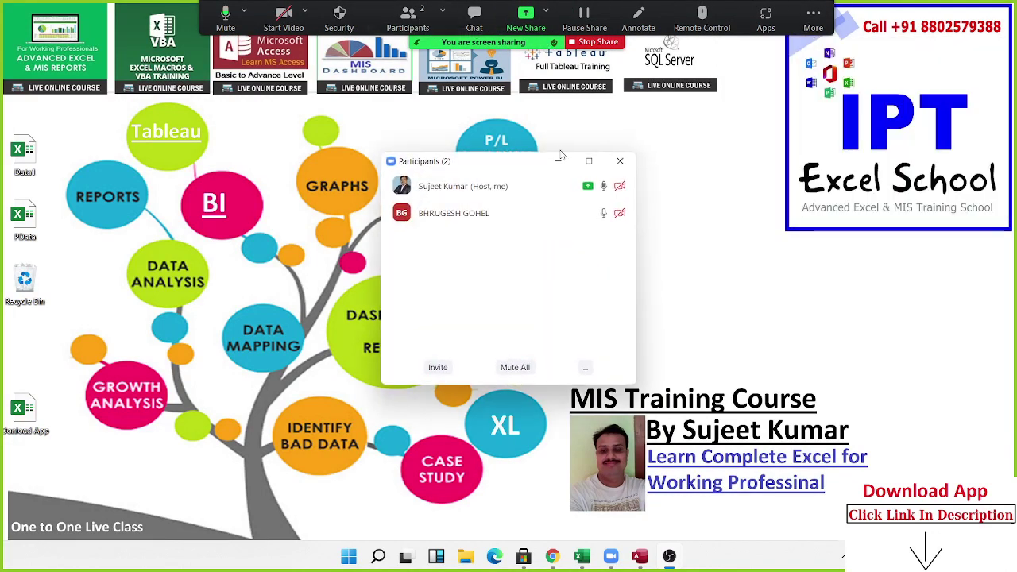
click(606, 213)
click(659, 317)
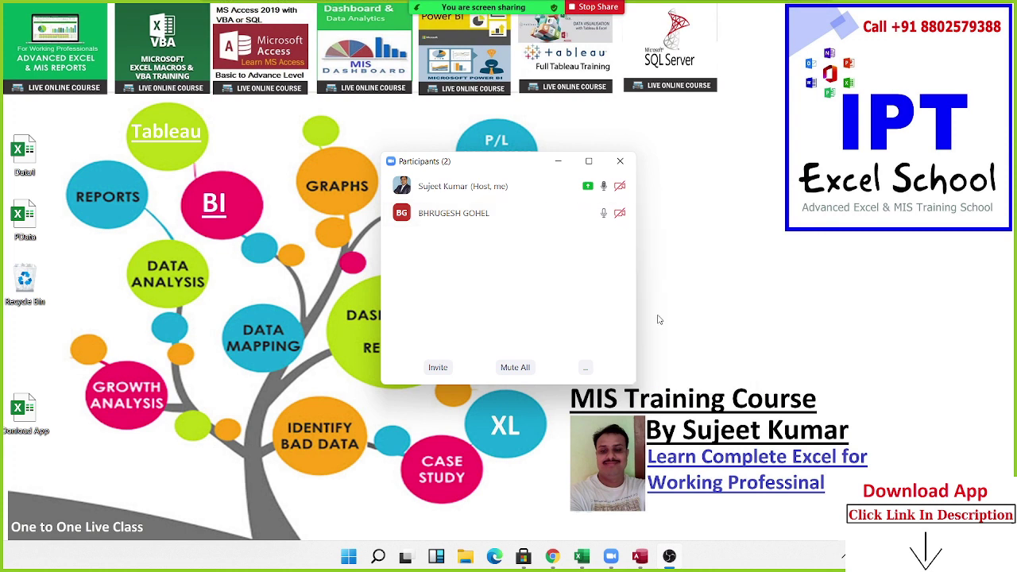
click(621, 161)
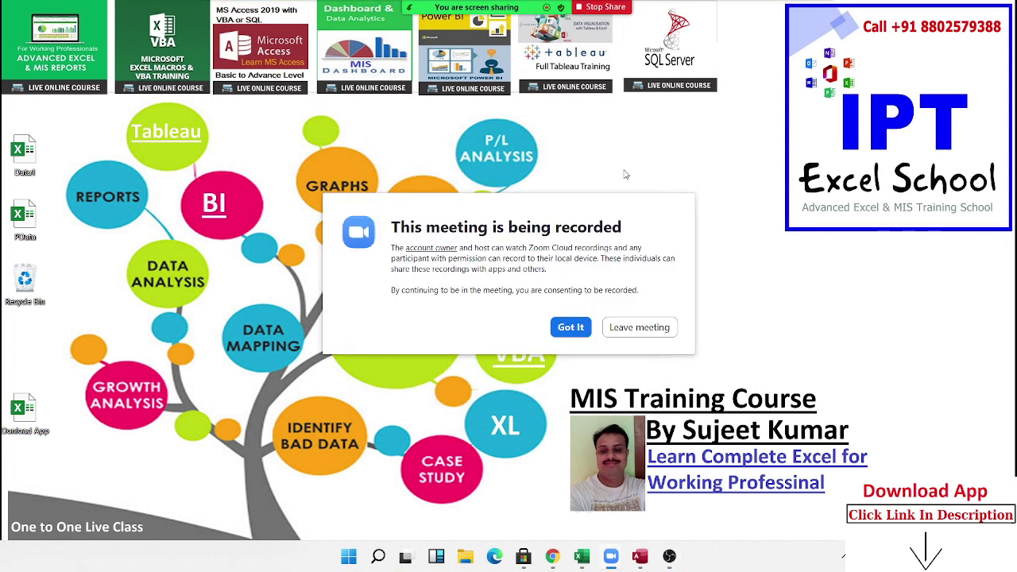
click(569, 330)
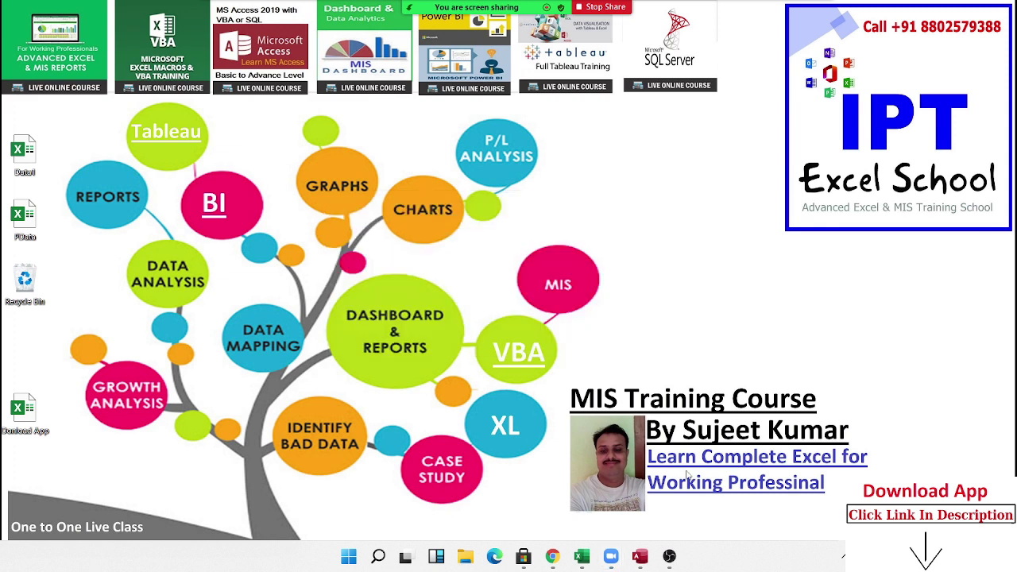
mouse_move(582, 557)
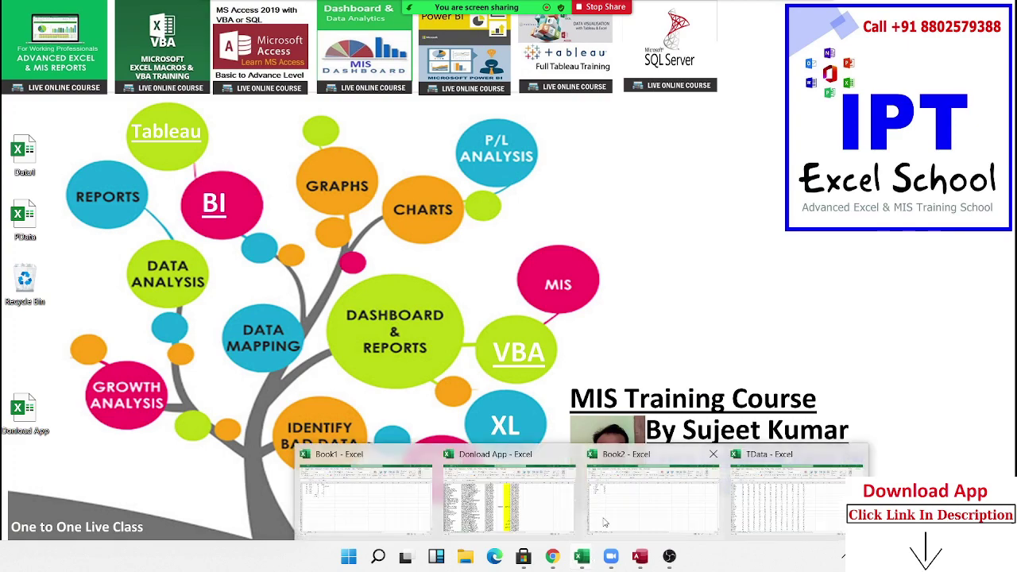
click(813, 506)
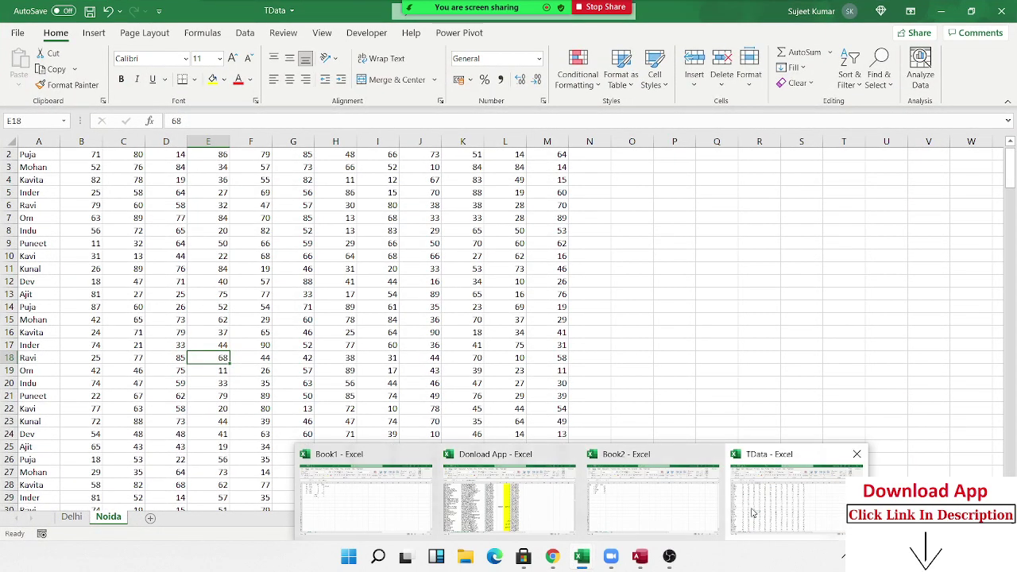
- Switch to Book2's Sales sheet, briefly checking Access's import and export options
click(706, 506)
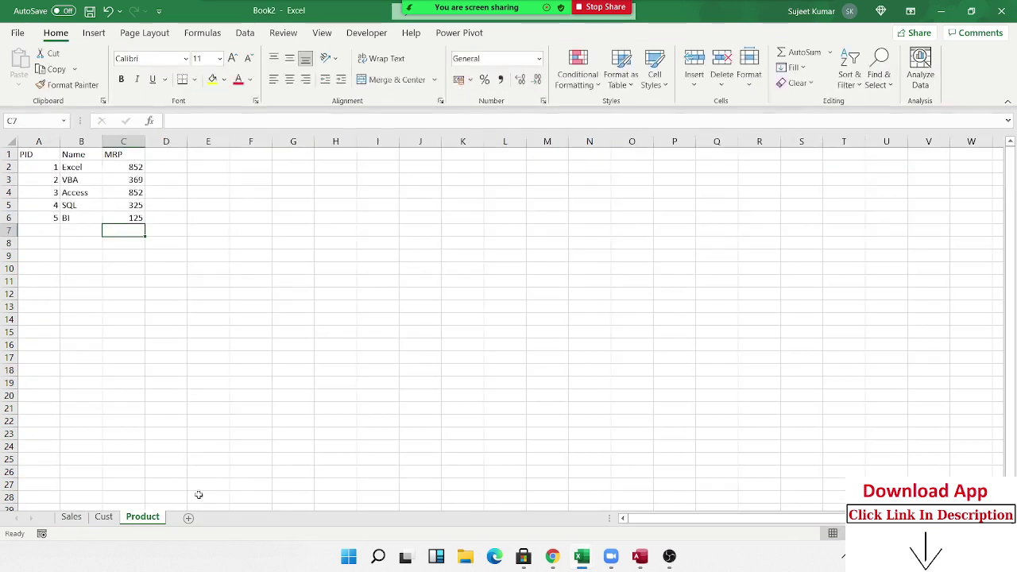
click(71, 516)
mouse_move(552, 556)
click(640, 557)
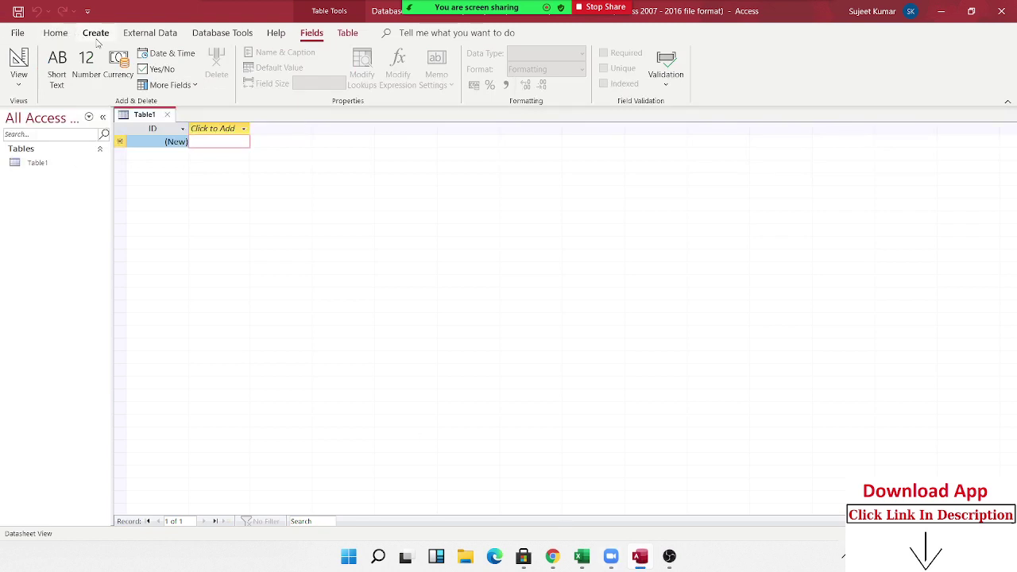
click(137, 35)
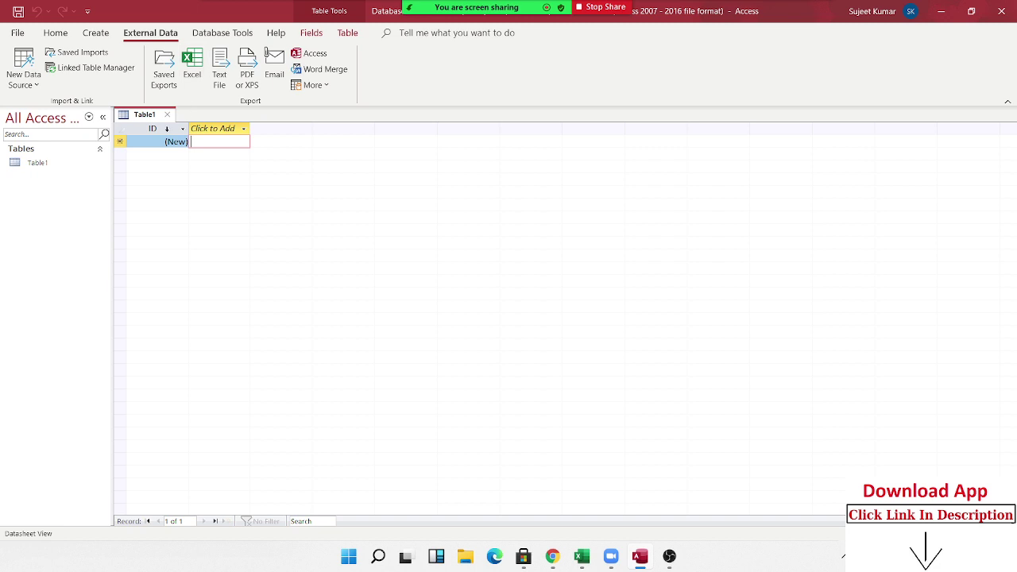
key(alt+Tab)
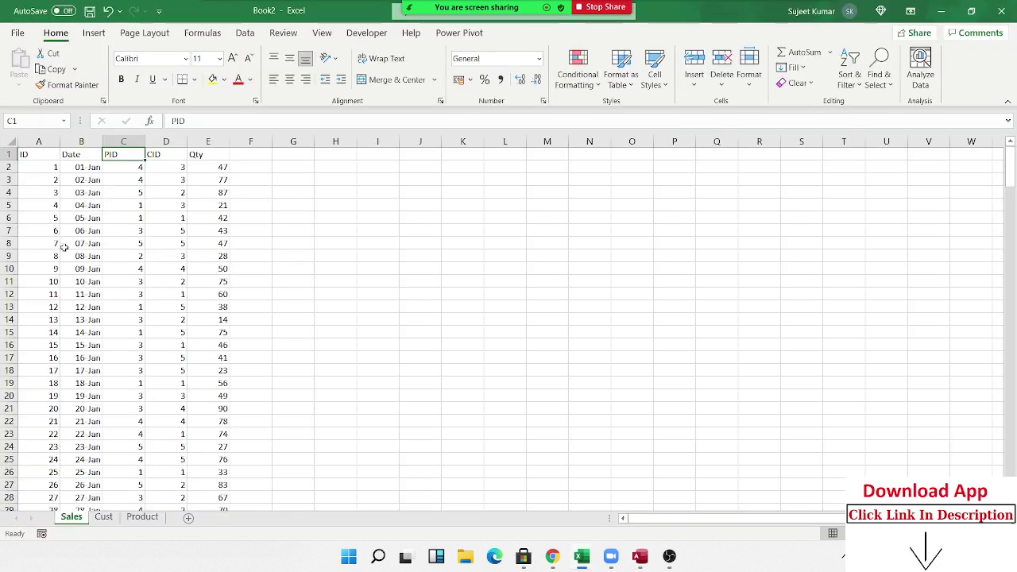
- Copy the entire Sales data range starting at cell A1
click(43, 157)
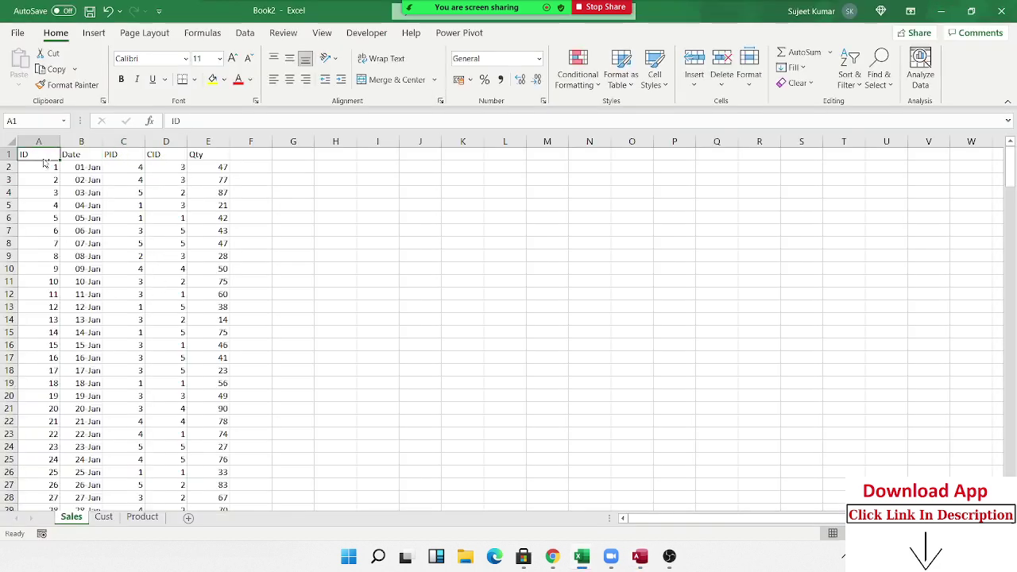
key(ctrl+shift+Right)
key(ctrl+shift+Down)
key(ctrl+c)
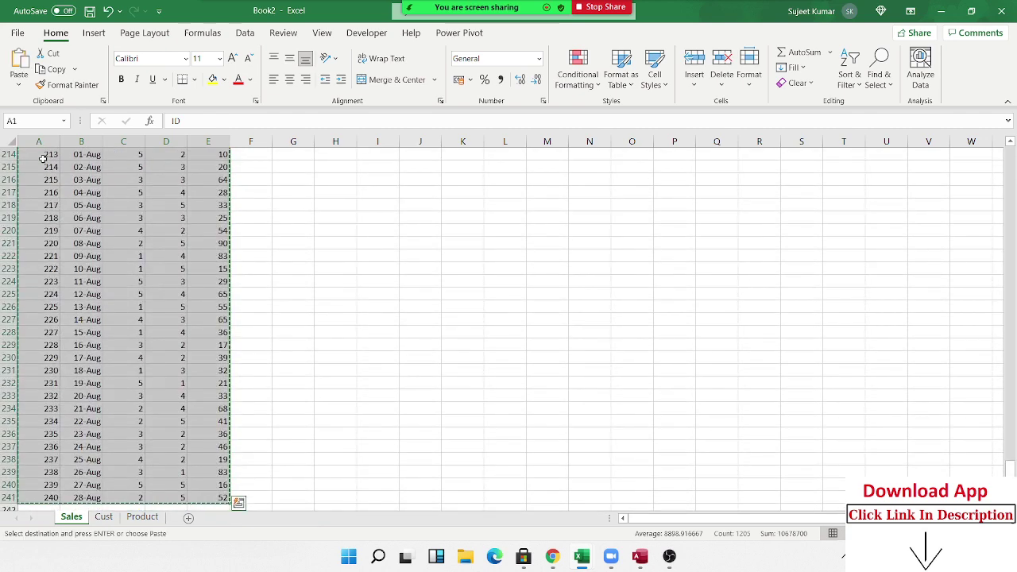
key(alt+Tab)
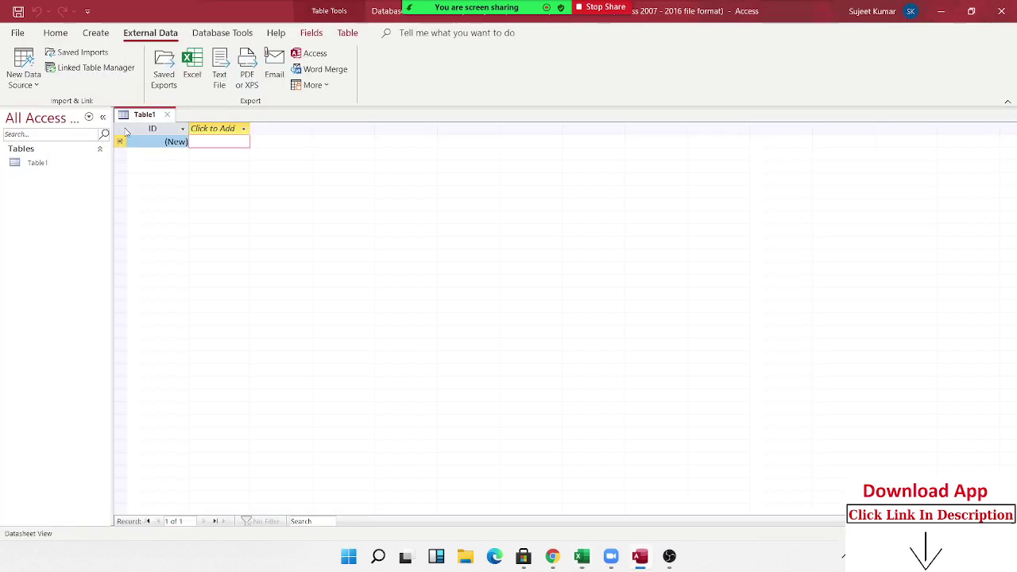
- Paste the 240 copied sales records into the empty Table1 datasheet
click(125, 130)
key(ctrl+v)
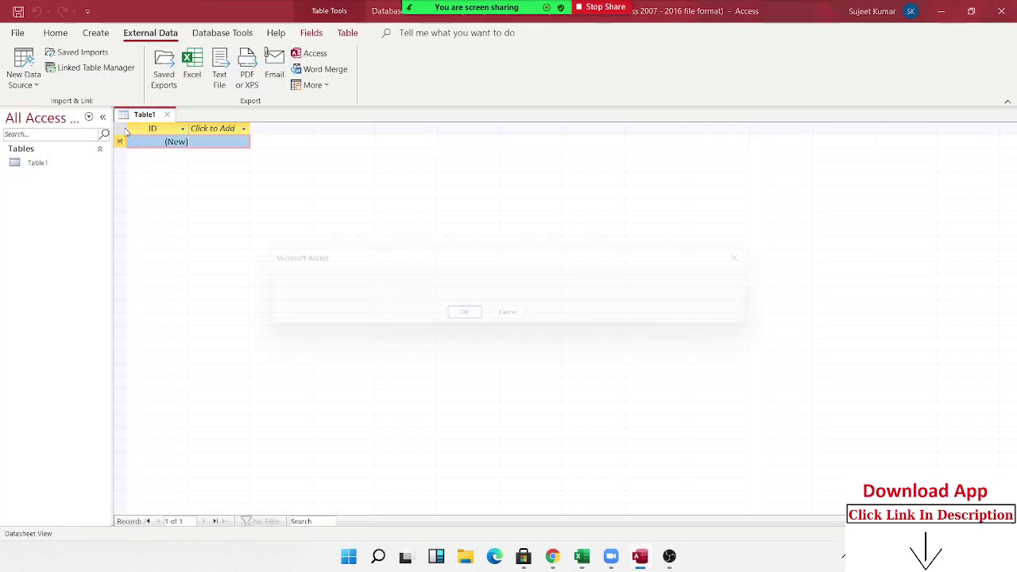
key(Return)
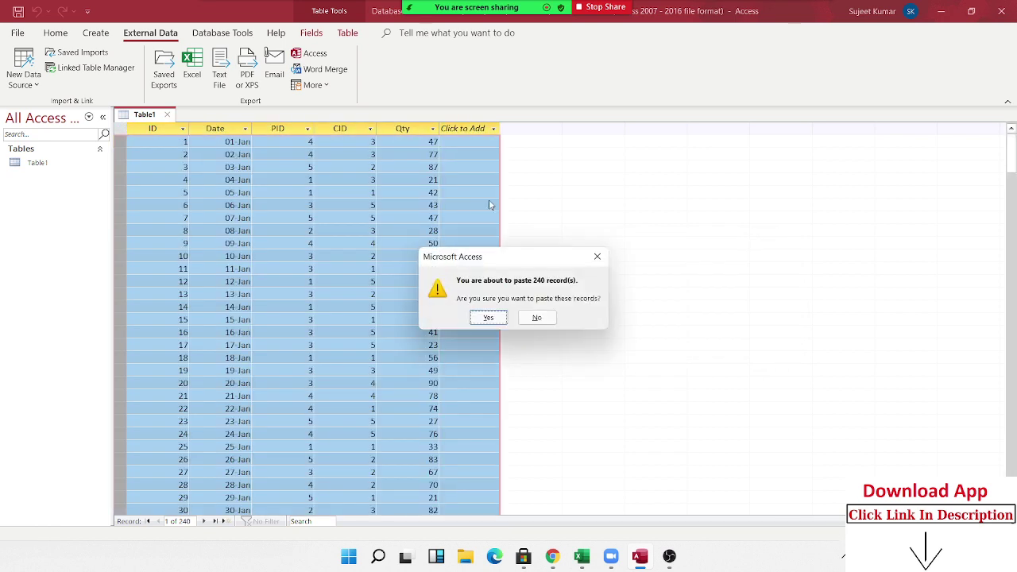
click(489, 318)
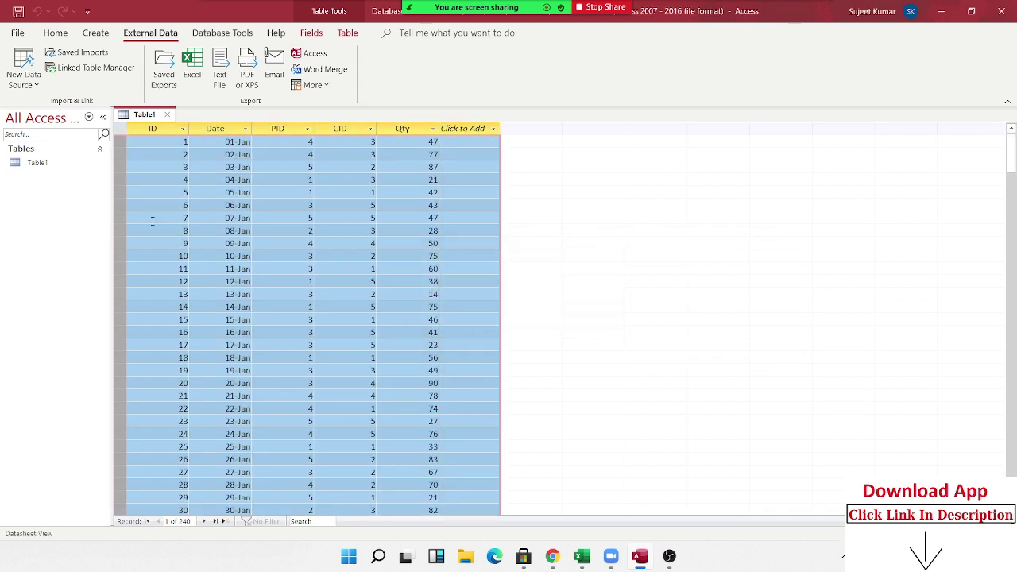
click(154, 182)
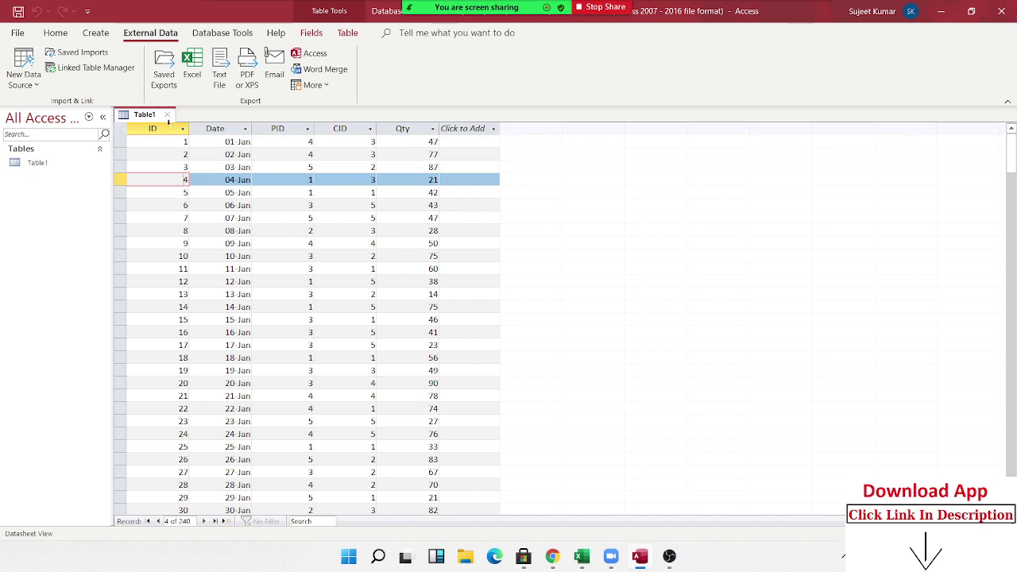
scroll(182, 204, down, 3)
scroll(186, 231, up, 3)
- Close Table1, agree to save it and enter the table name
click(168, 116)
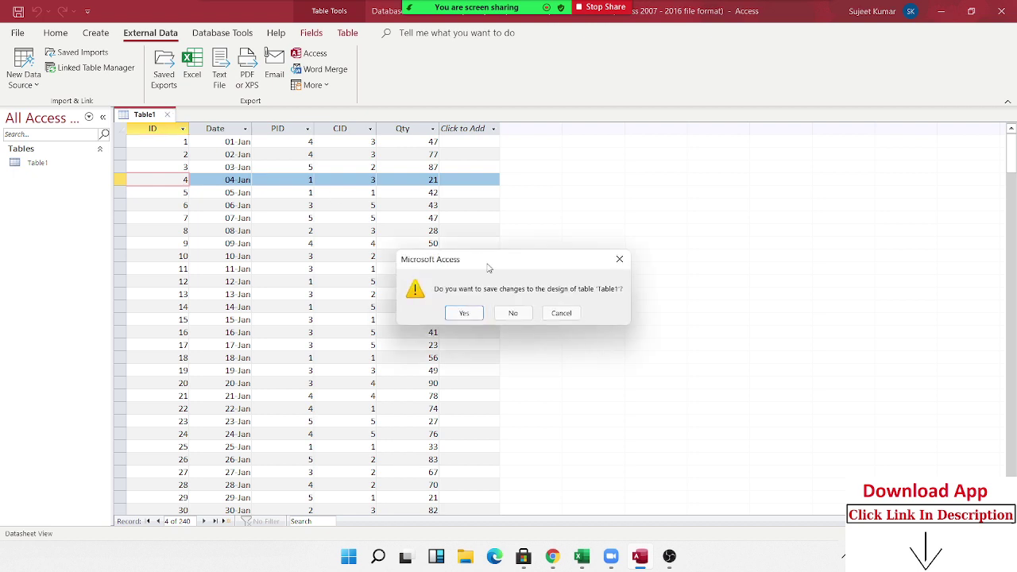
click(466, 315)
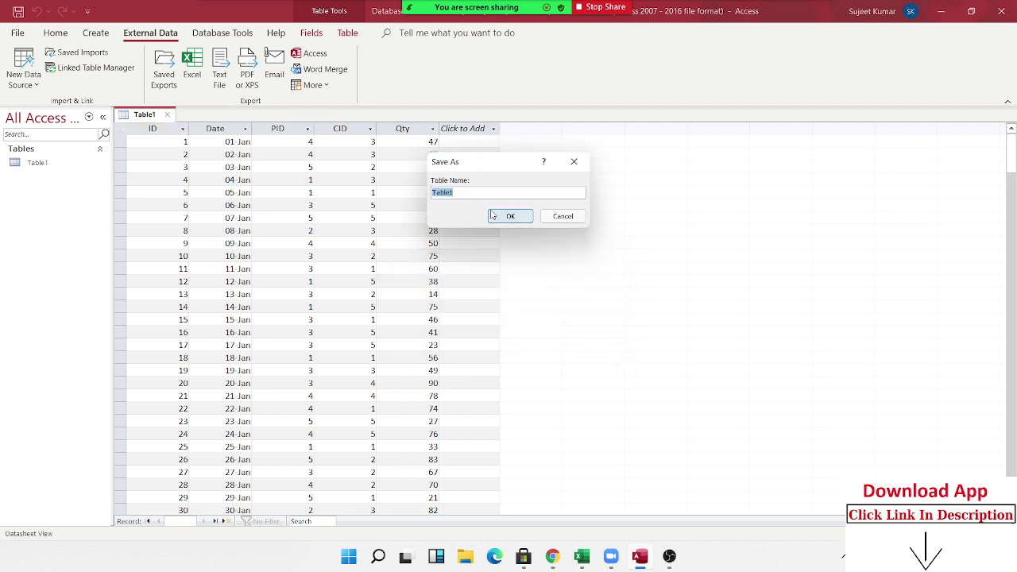
text(P)
text(ta)
- Finish saving the table as Sales and create a new blank table
click(497, 217)
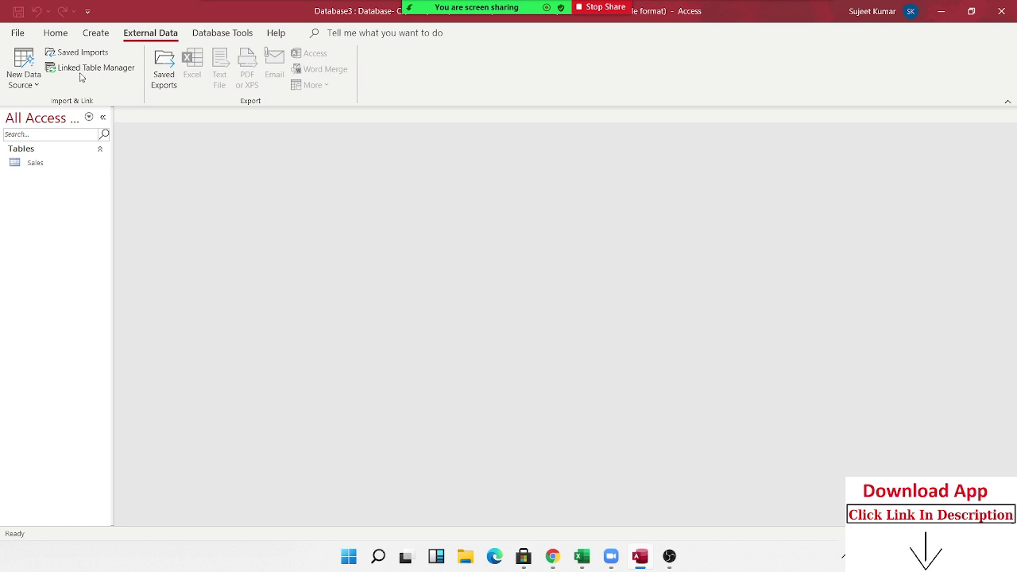
click(94, 35)
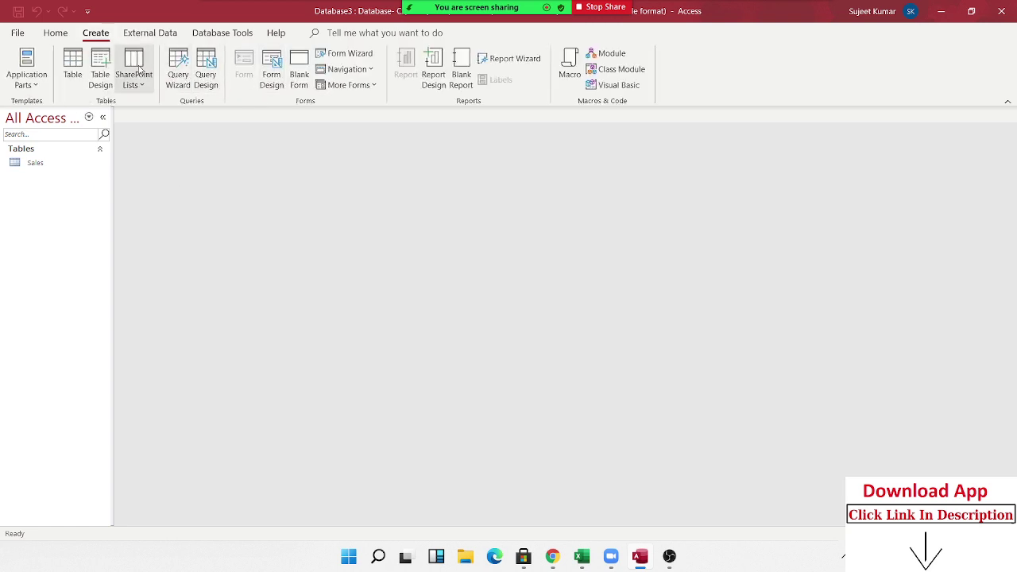
click(82, 60)
- Try pasting the Cust sheet's Name and City entries into the table, then cancel the paste
key(alt+Tab)
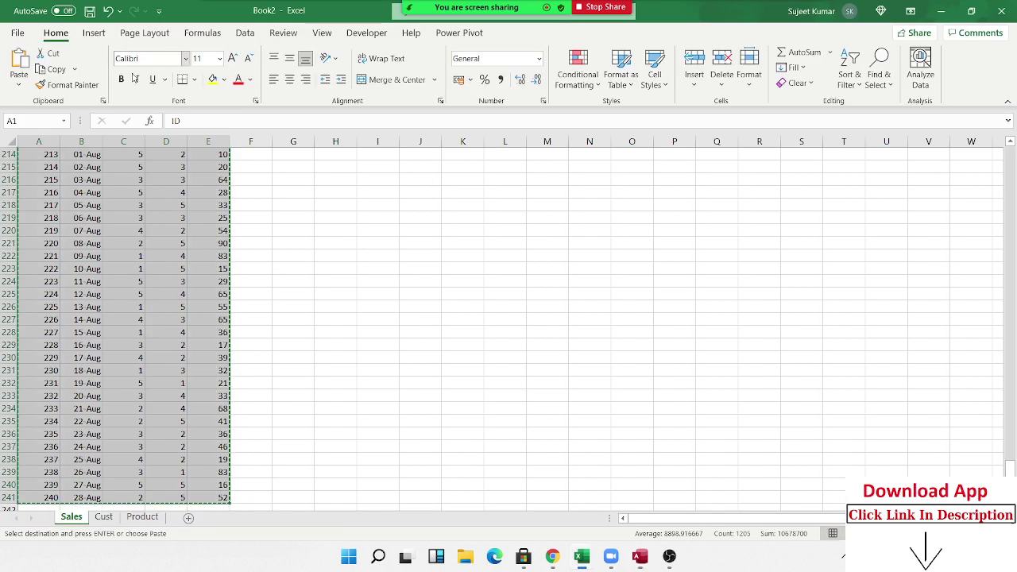
click(103, 517)
key(Escape)
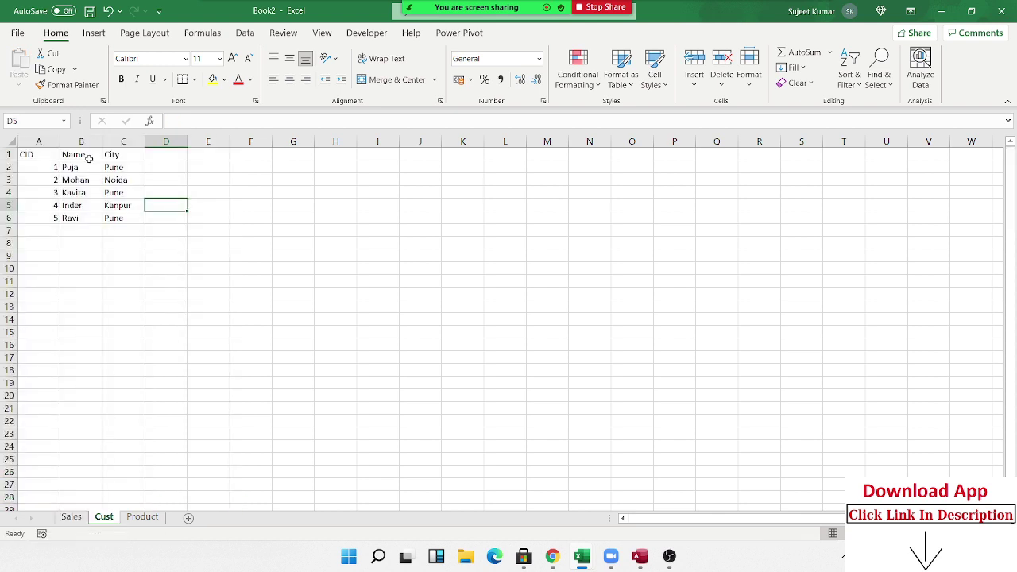
click(32, 156)
mouse_move(67, 154)
mouse_down()
mouse_move(119, 194)
mouse_move(121, 217)
mouse_up()
key(ctrl+c)
key(alt+Tab)
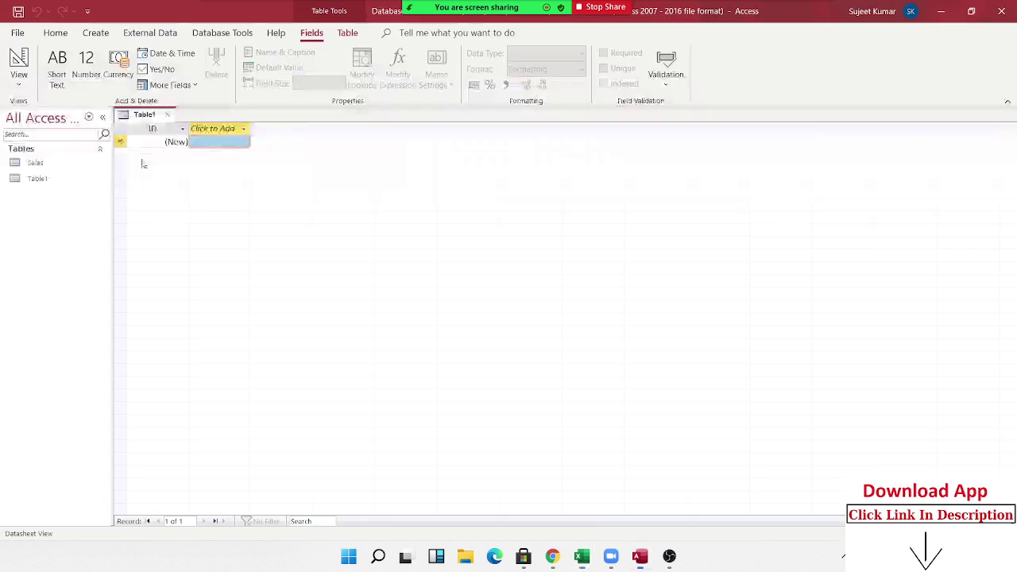
click(139, 130)
key(shift+Right)
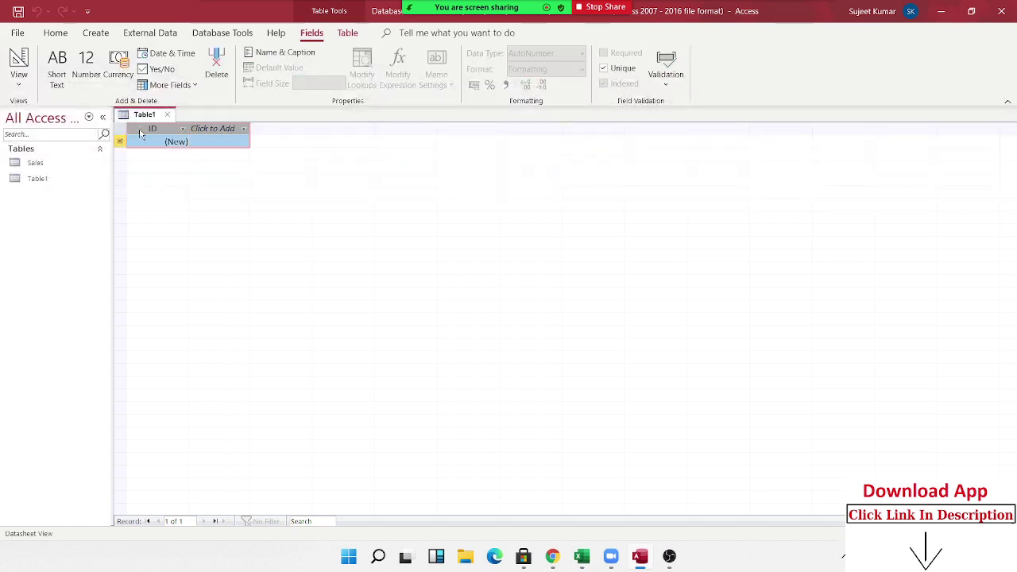
key(ctrl+v)
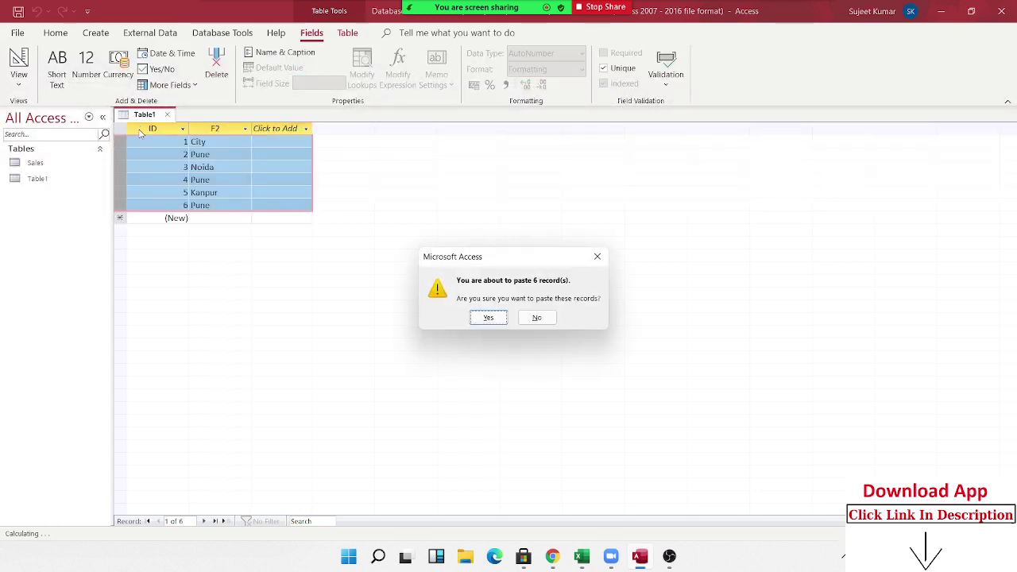
key(Escape)
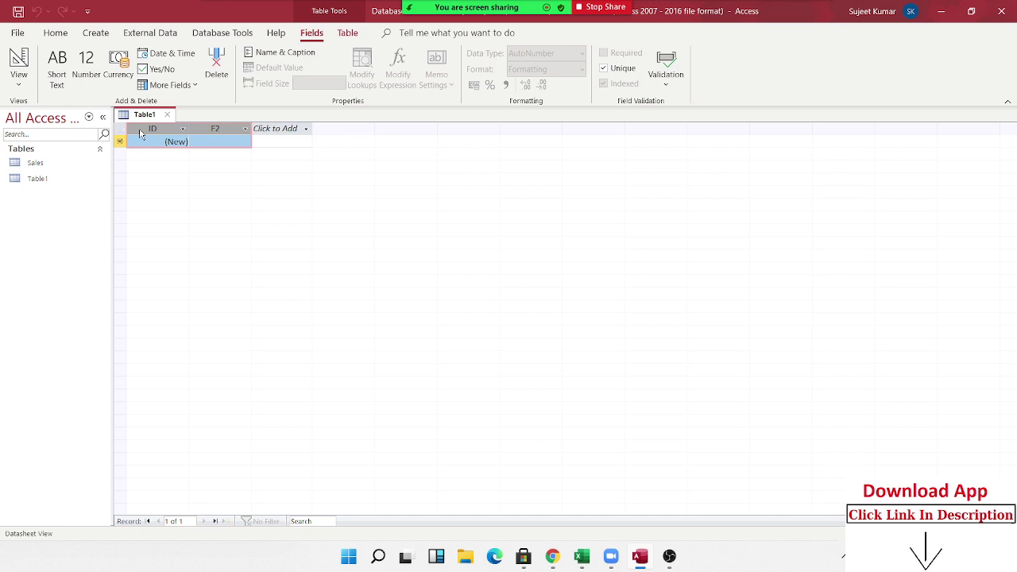
- Paste the five customer rows from A1:C6, then close the trial table without saving
key(alt+Tab)
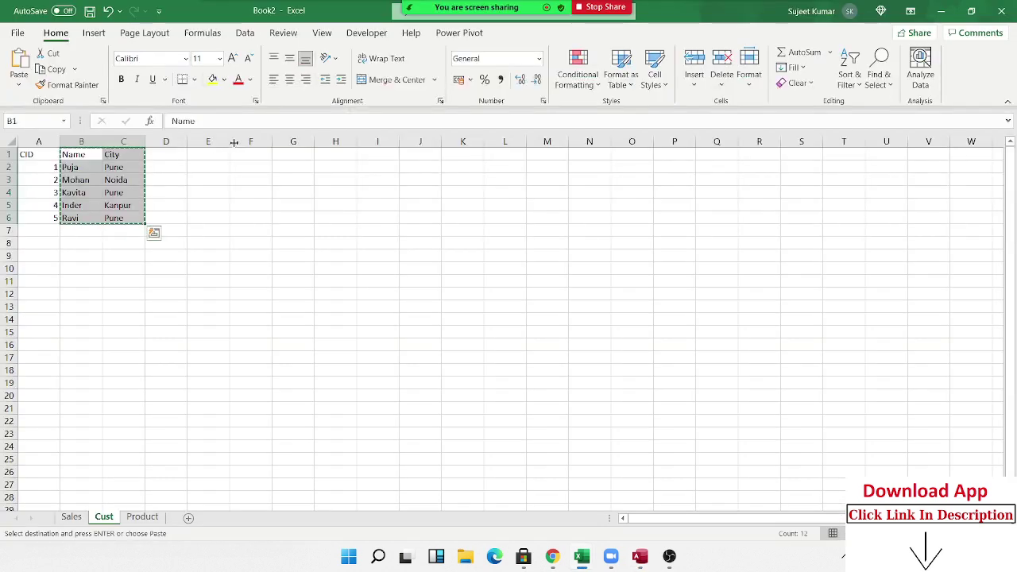
drag(37, 154, 128, 218)
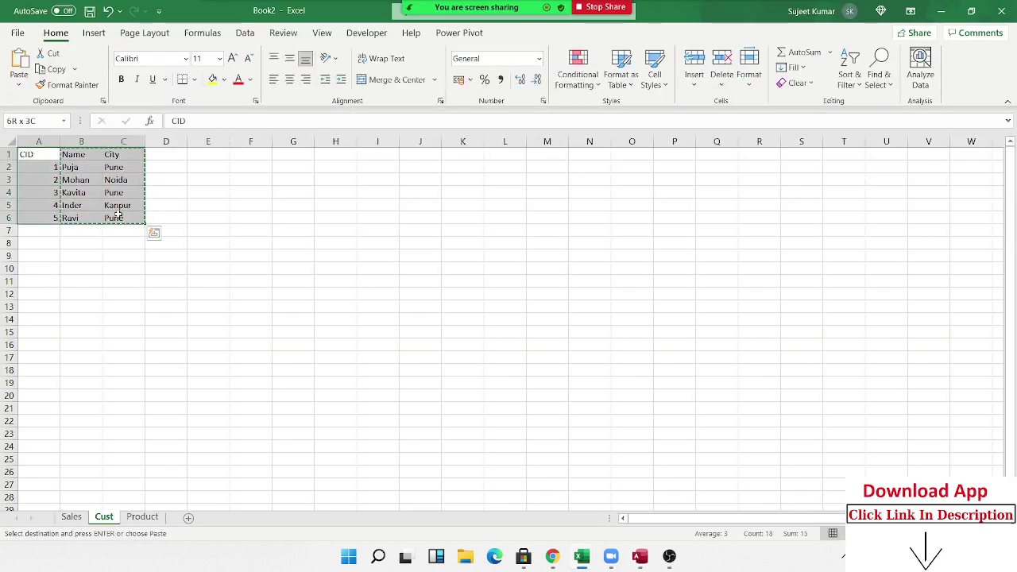
click(42, 142)
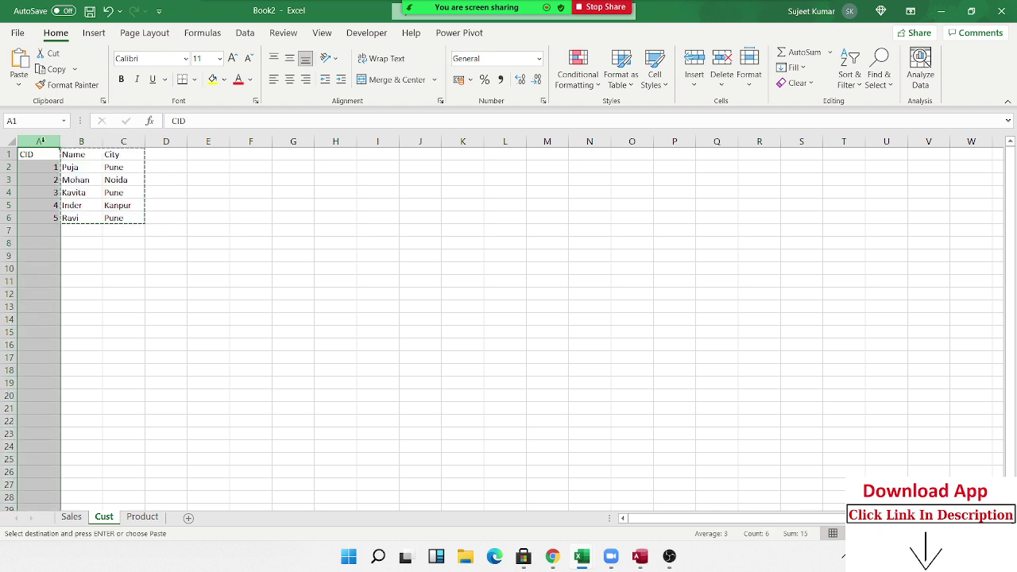
drag(40, 154, 123, 219)
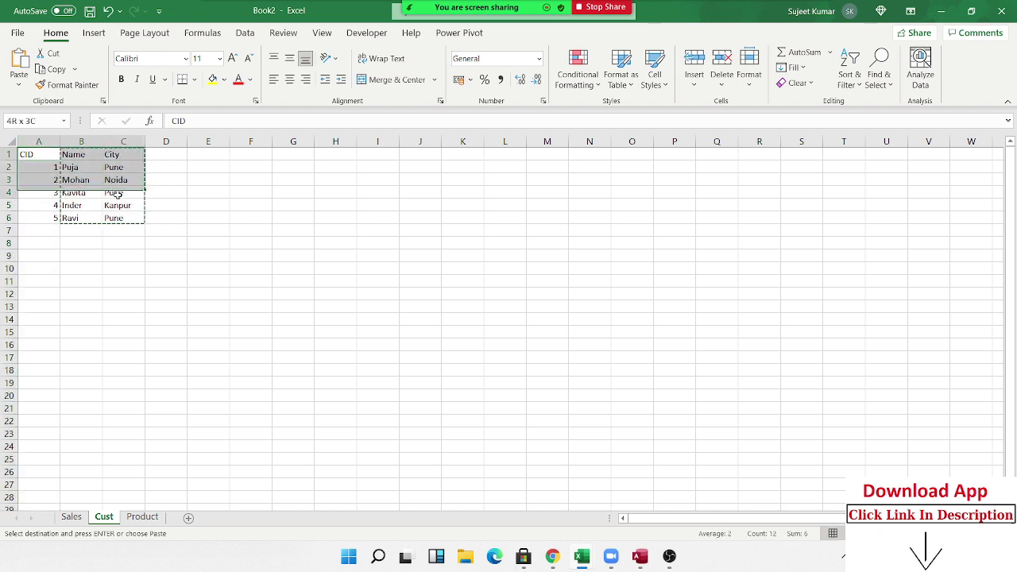
key(Tab)
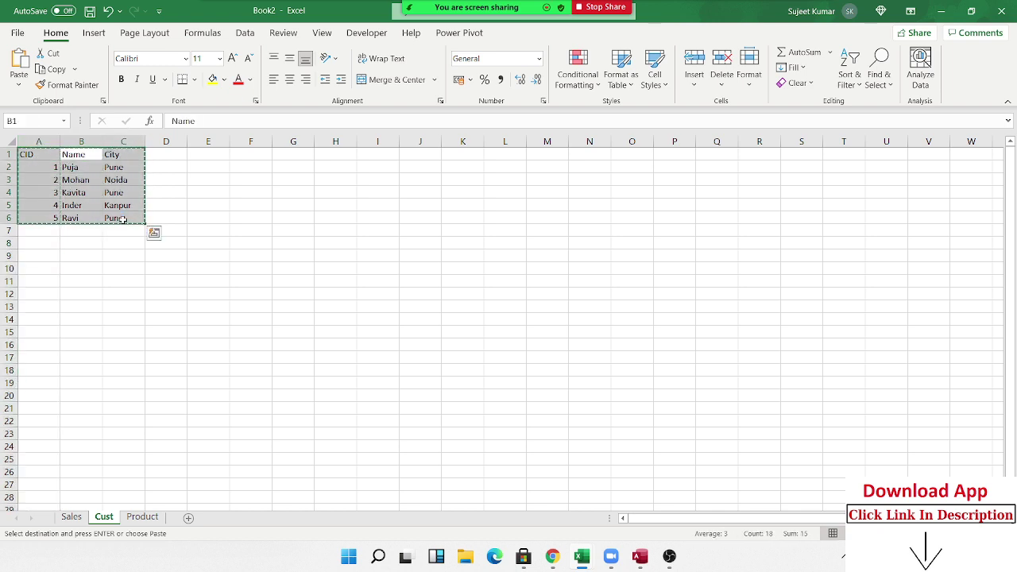
key(alt+Tab)
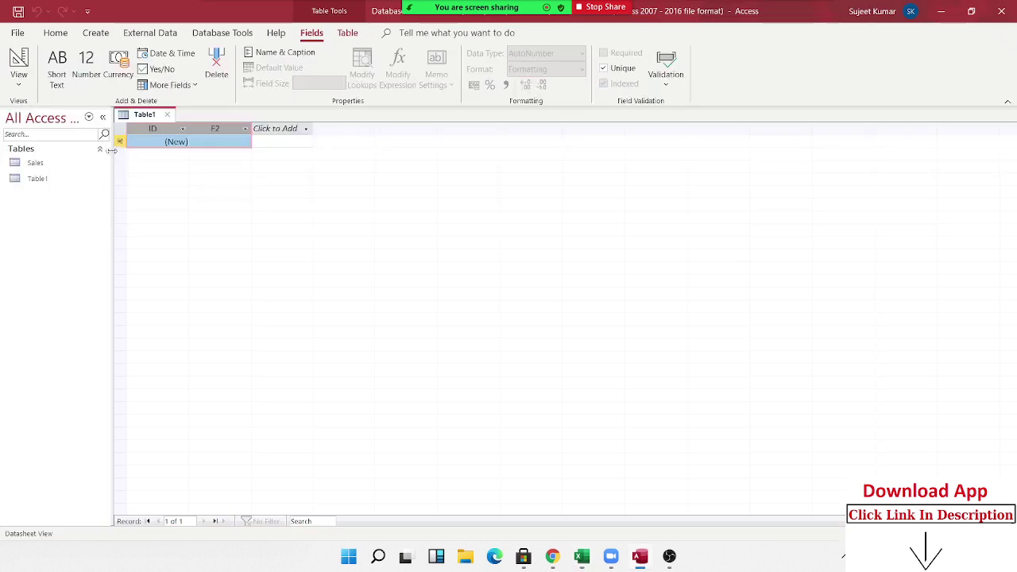
key(ctrl+v)
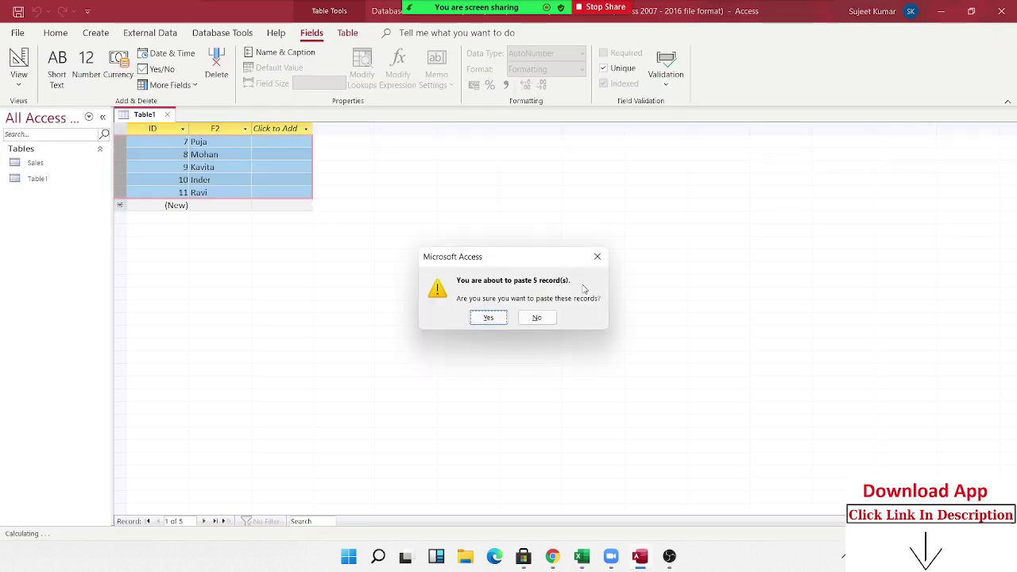
click(502, 319)
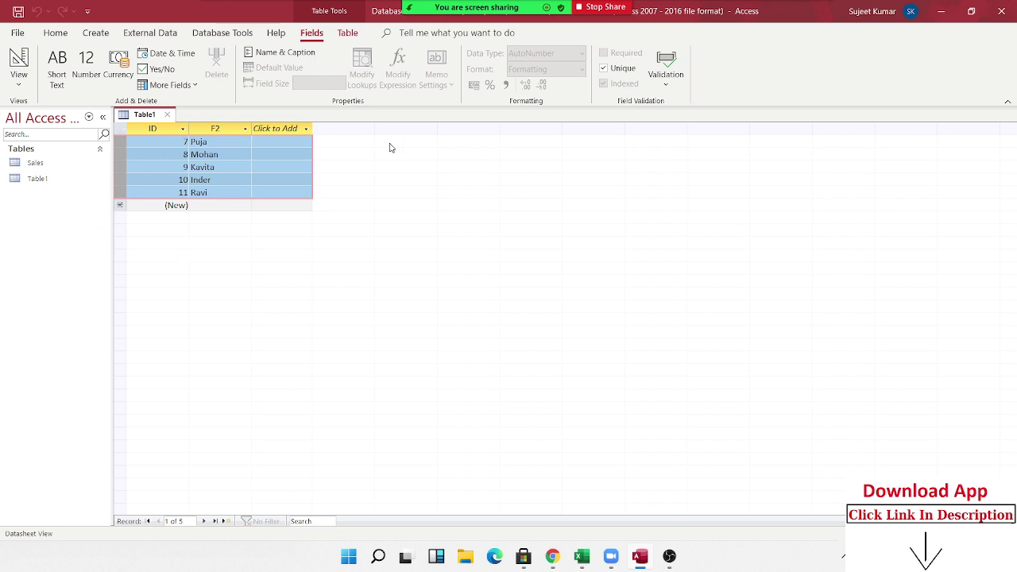
click(167, 115)
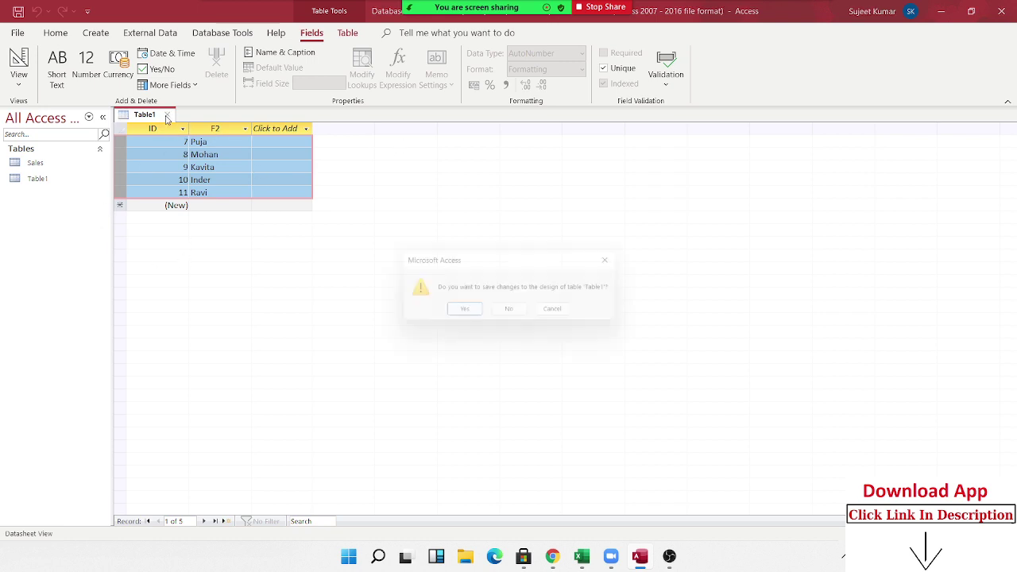
click(511, 311)
- Create a new blank table and paste the five customer records into it
click(96, 32)
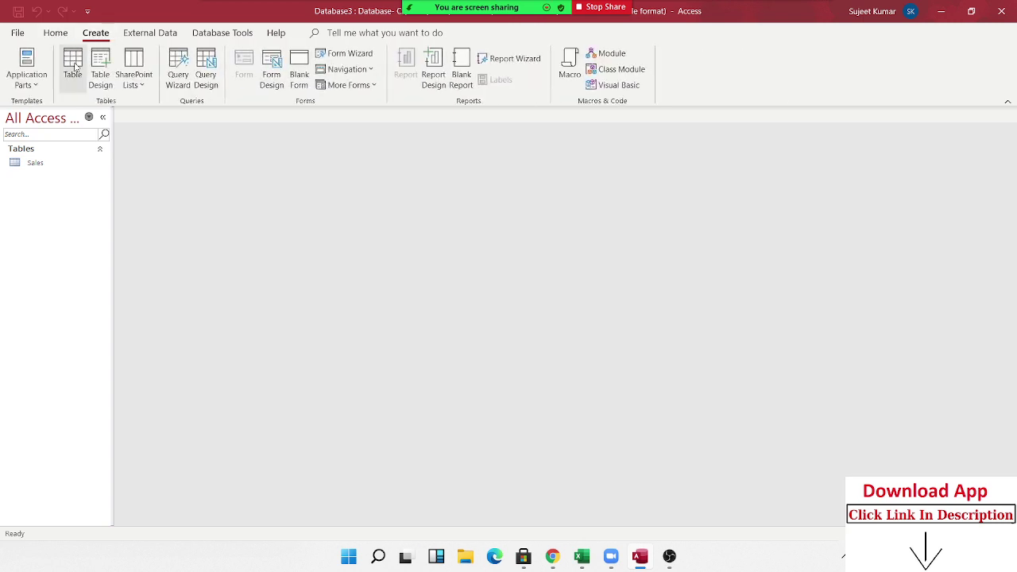
click(74, 68)
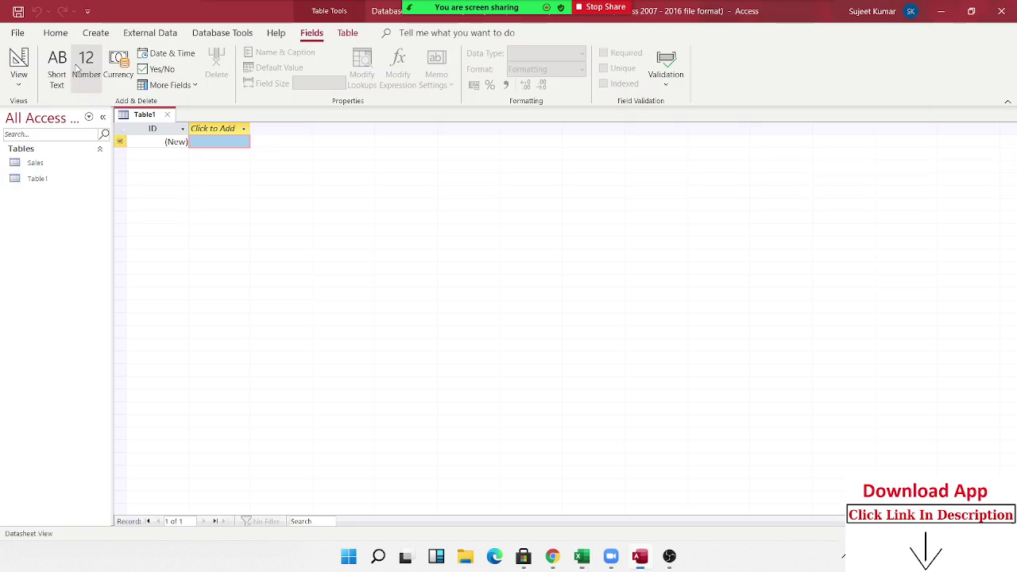
key(Left)
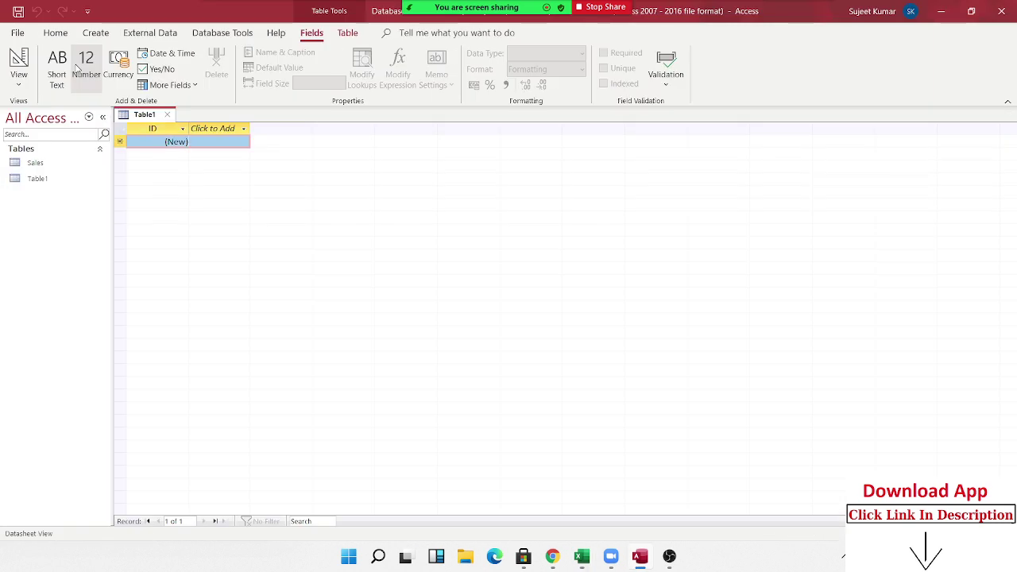
key(ctrl+v)
key(Return)
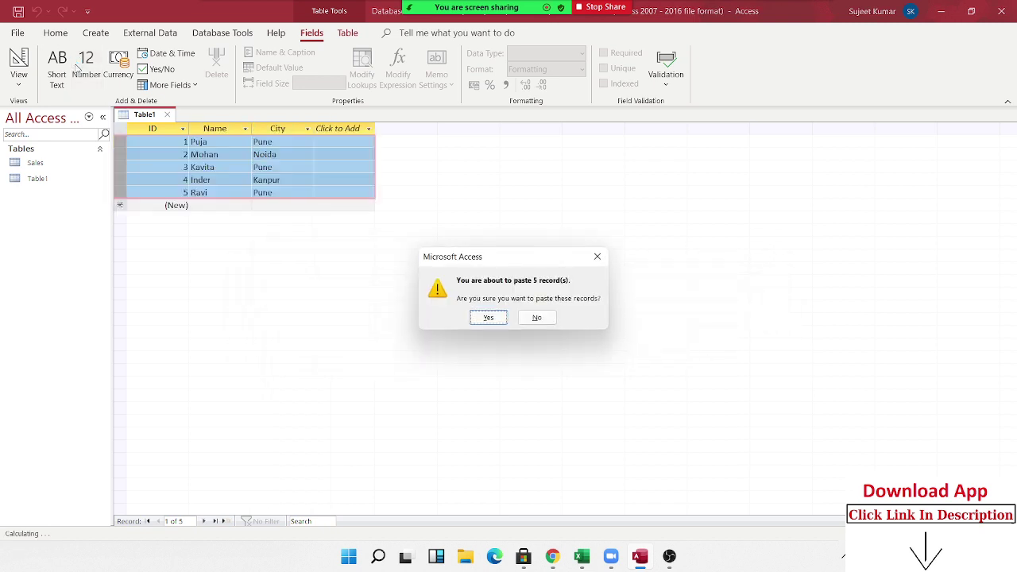
click(486, 317)
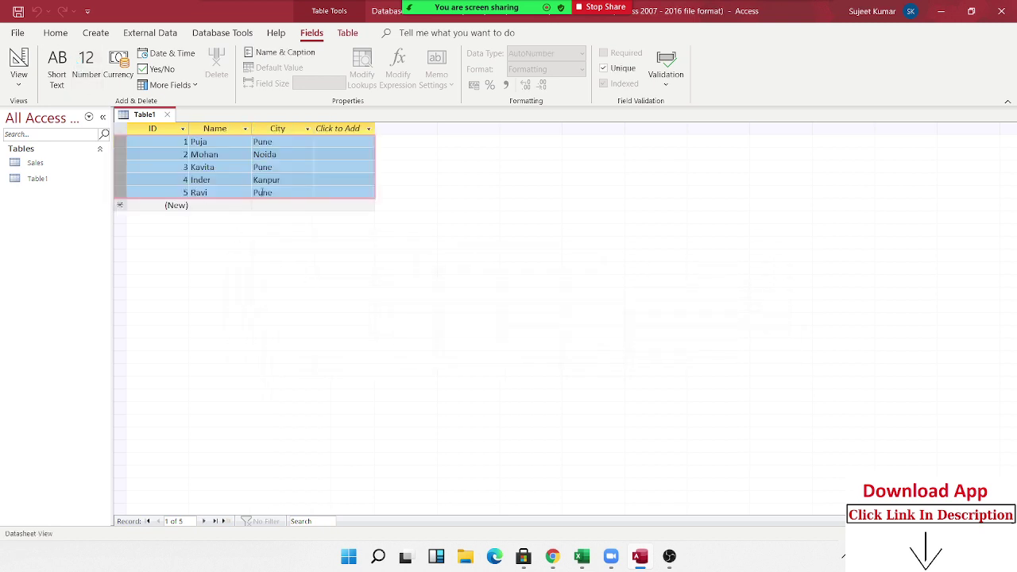
click(168, 115)
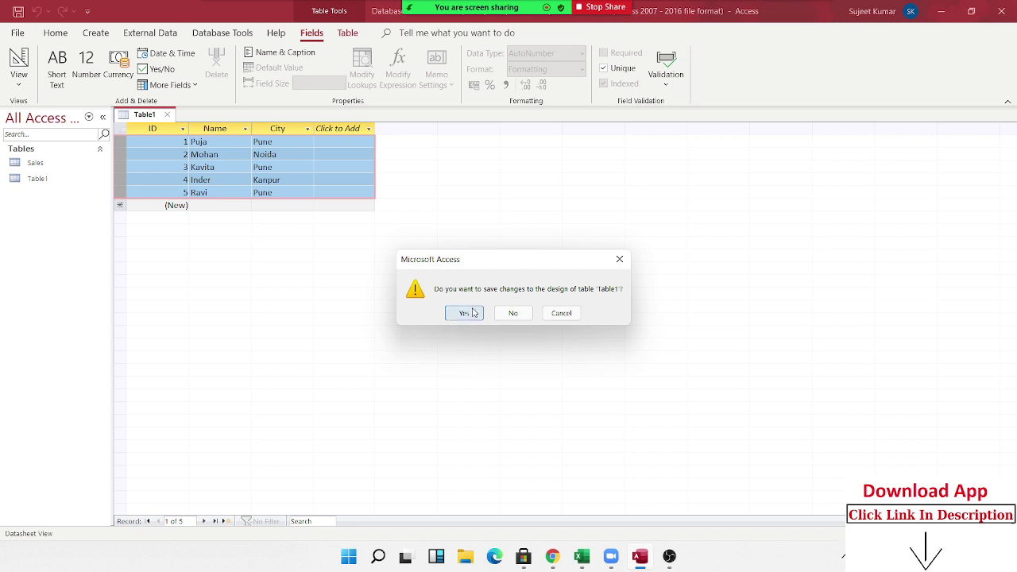
key(Escape)
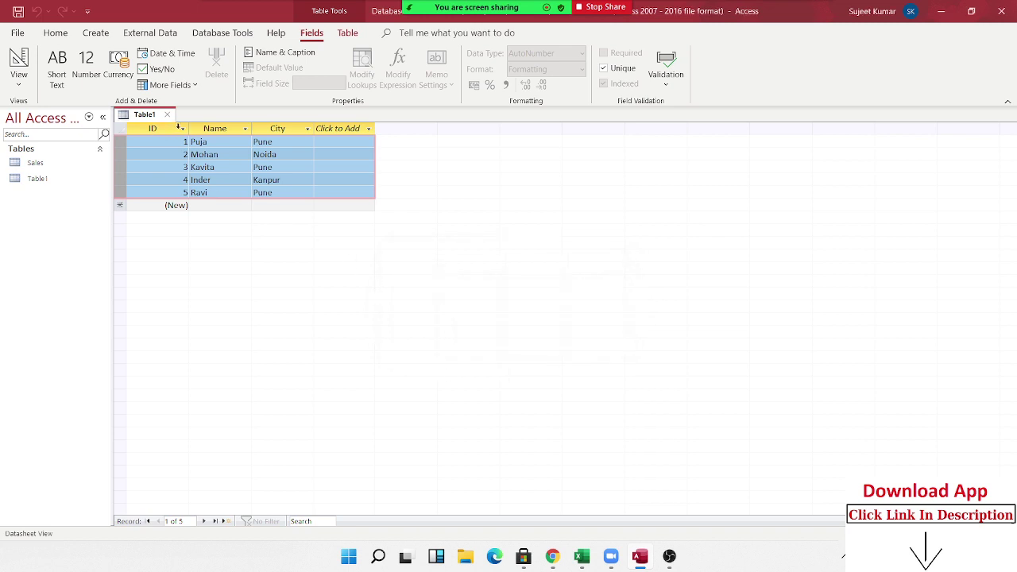
- Rename the ID column to CID and save the table as Cust
click(182, 129)
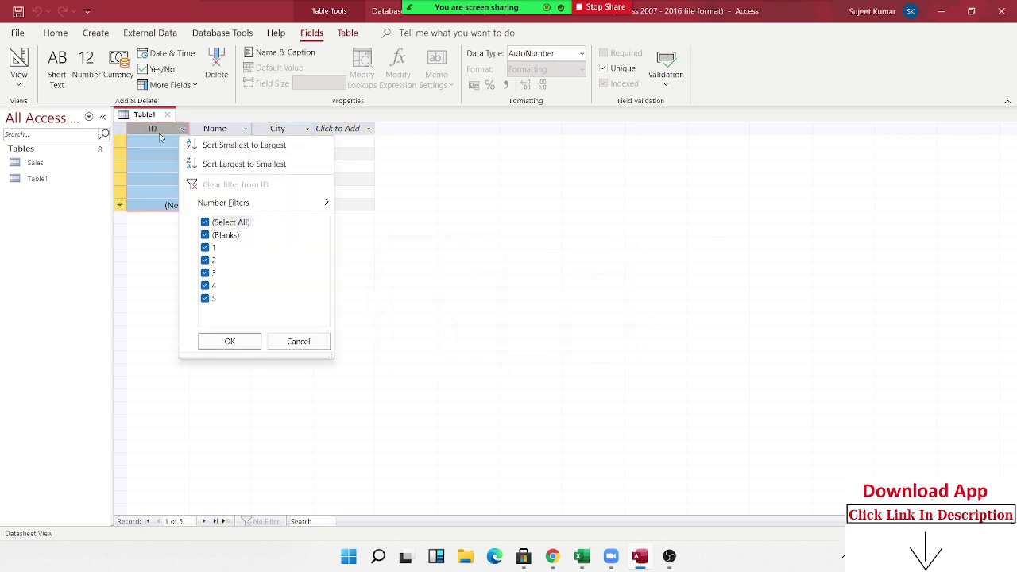
click(157, 133)
double_click(157, 130)
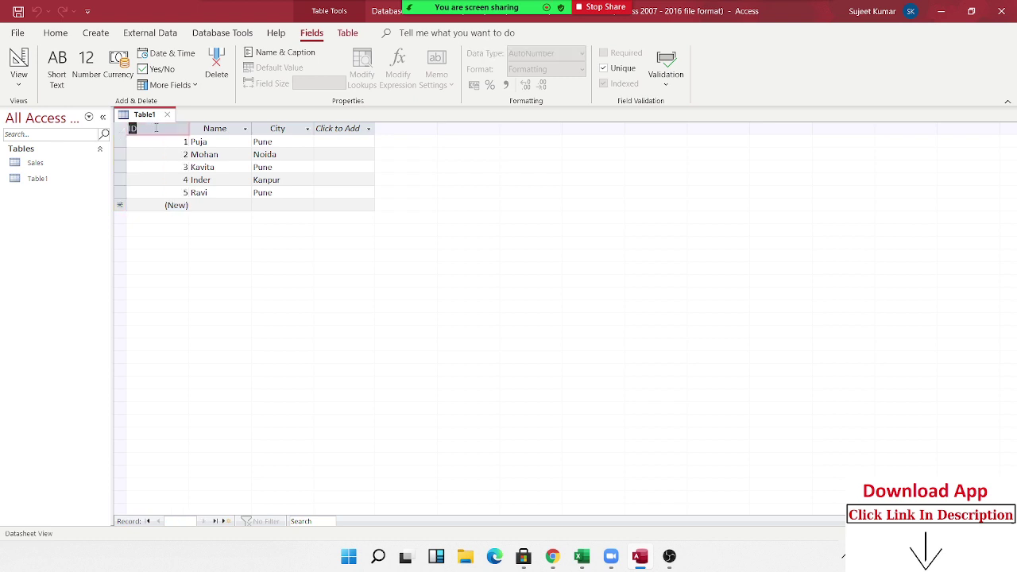
text(C)
key(Return)
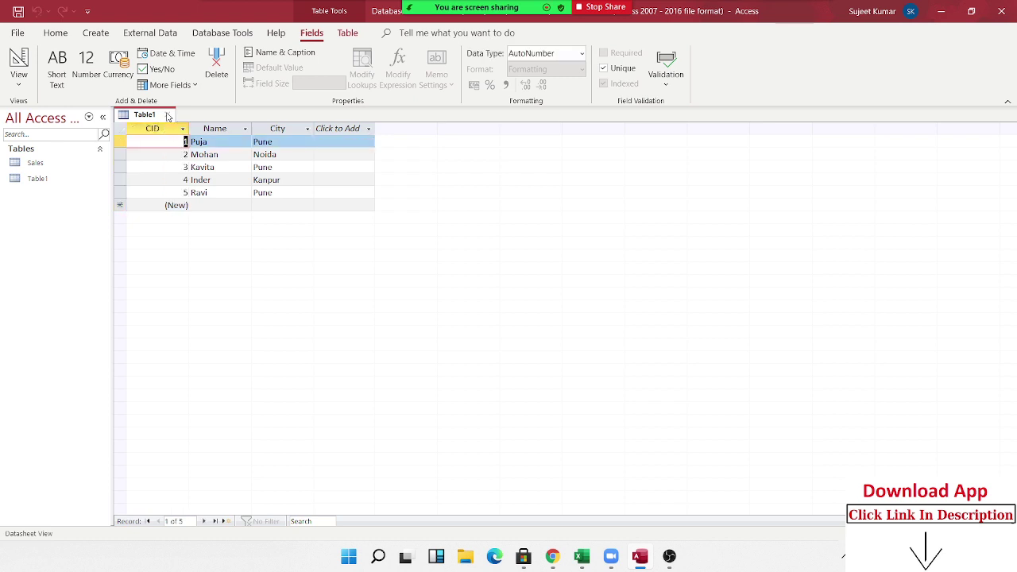
click(167, 115)
click(463, 313)
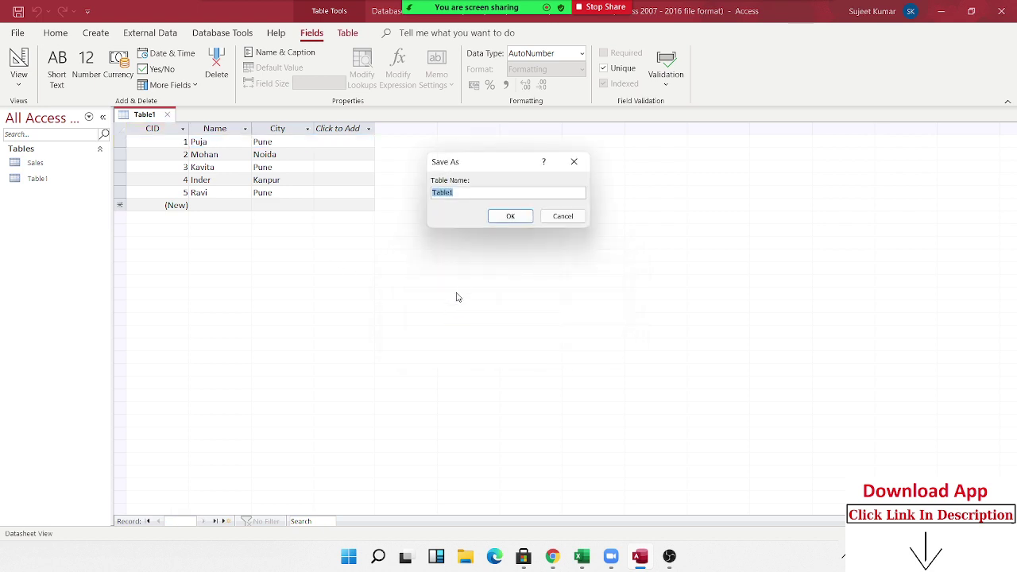
text(Cust)
click(517, 216)
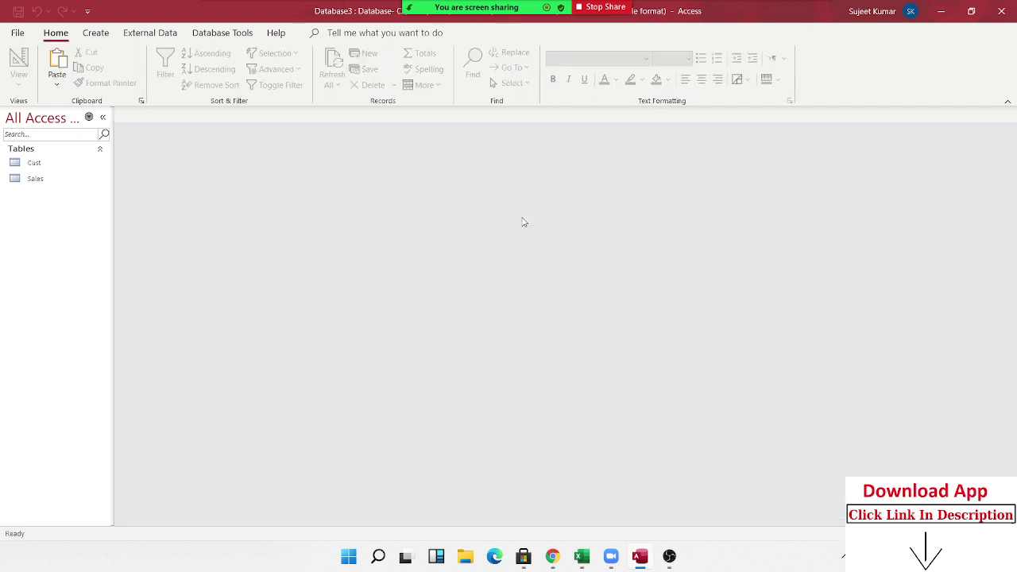
- Copy the product table A1:C6 from Excel's Product sheet
key(alt+Tab)
key(ctrl+a)
key(ctrl+c)
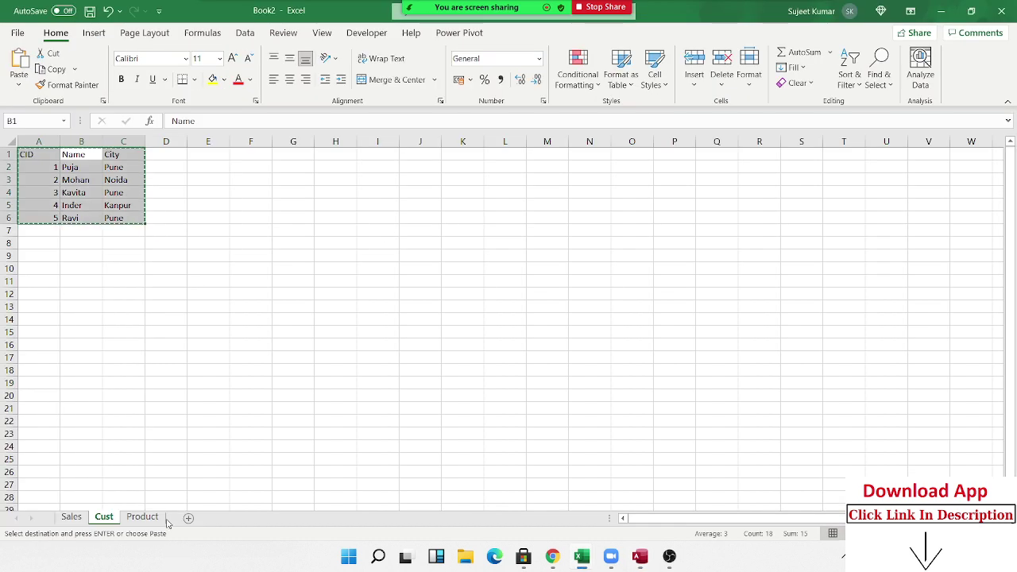
click(152, 518)
key(Up)
key(ctrl+Left)
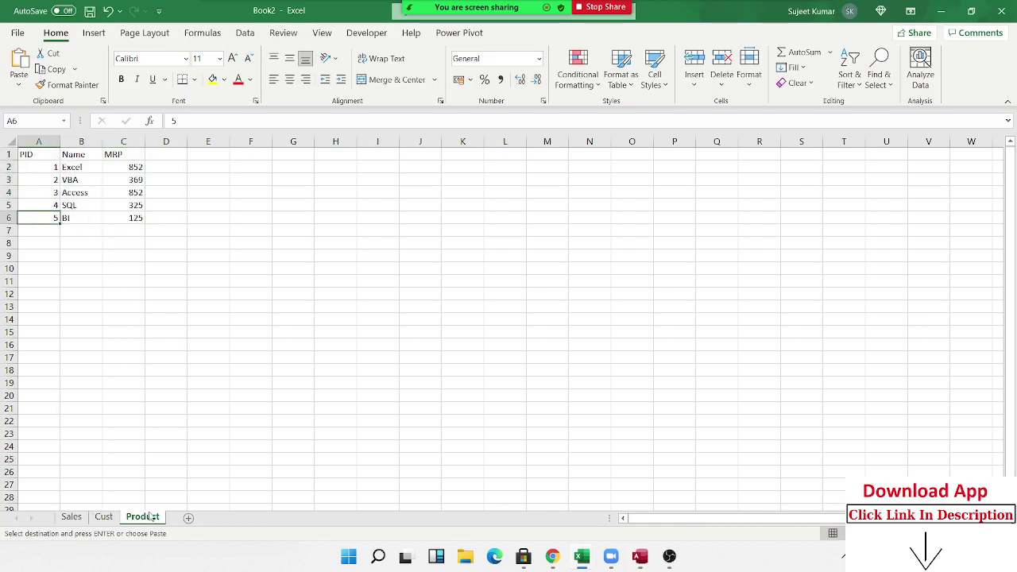
key(ctrl+Up)
key(ctrl+v)
key(ctrl+c)
key(alt+Tab)
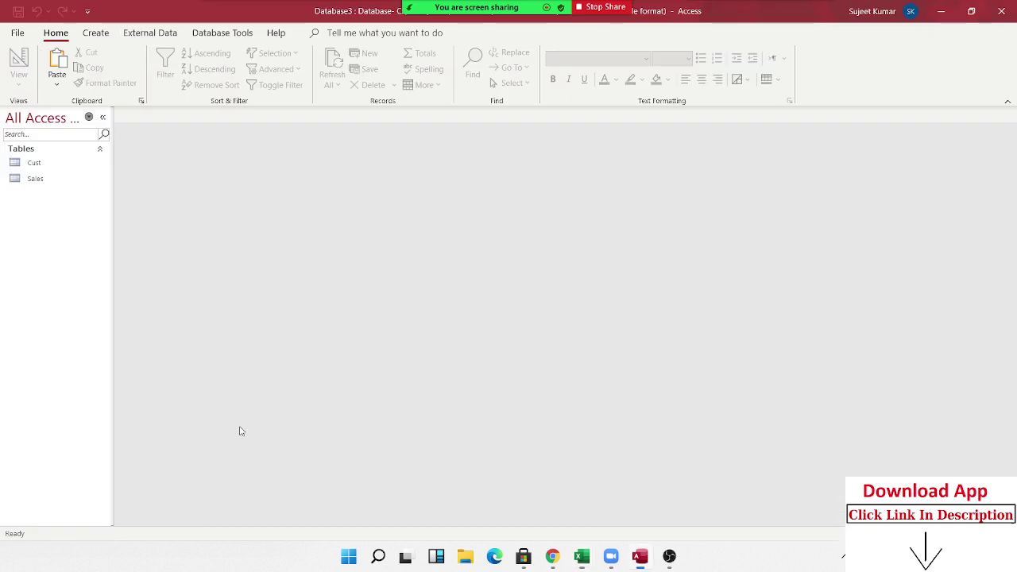
- Create a new blank table and paste the five product records into it
click(128, 33)
click(99, 34)
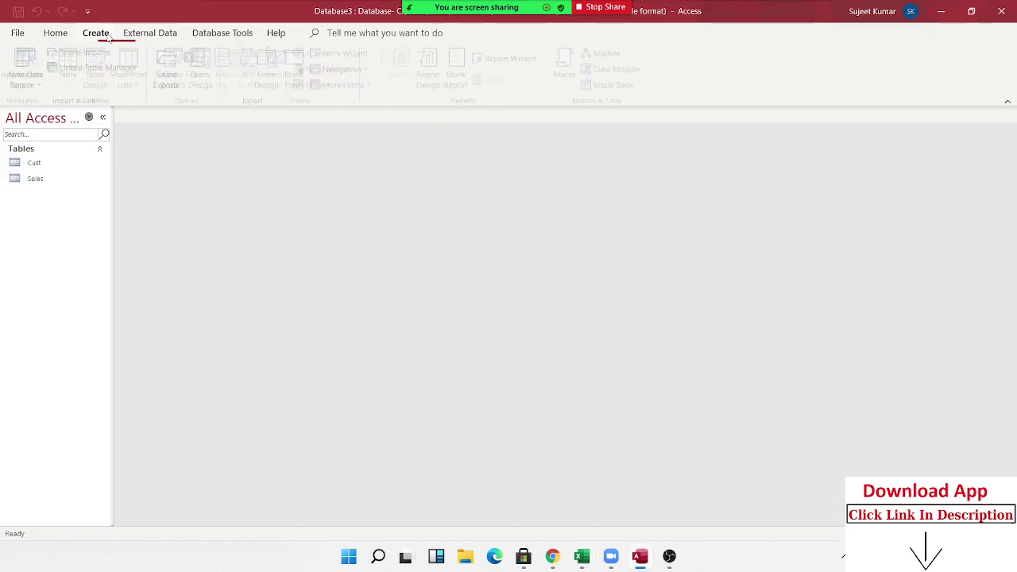
click(73, 65)
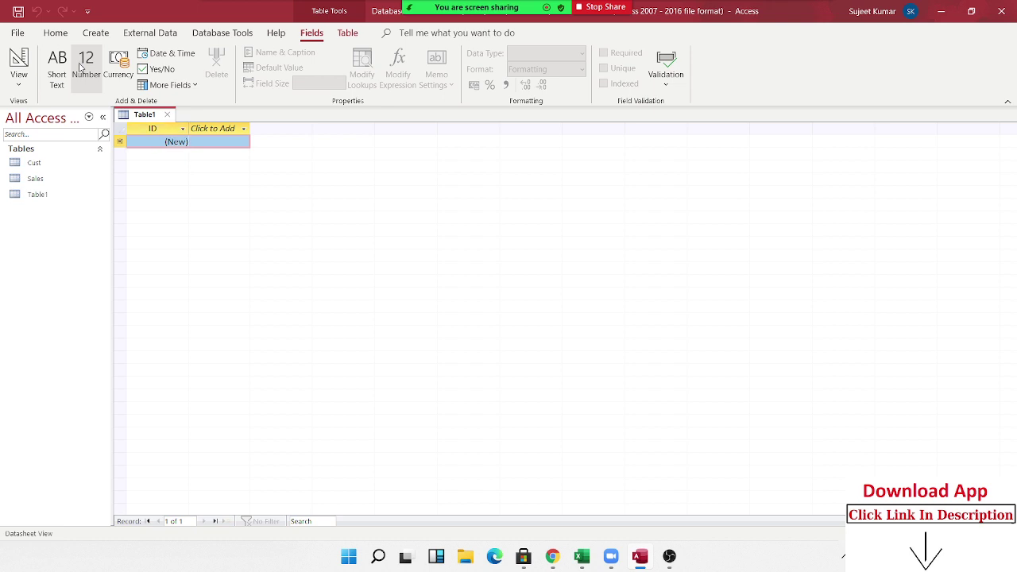
key(ctrl+v)
key(Return)
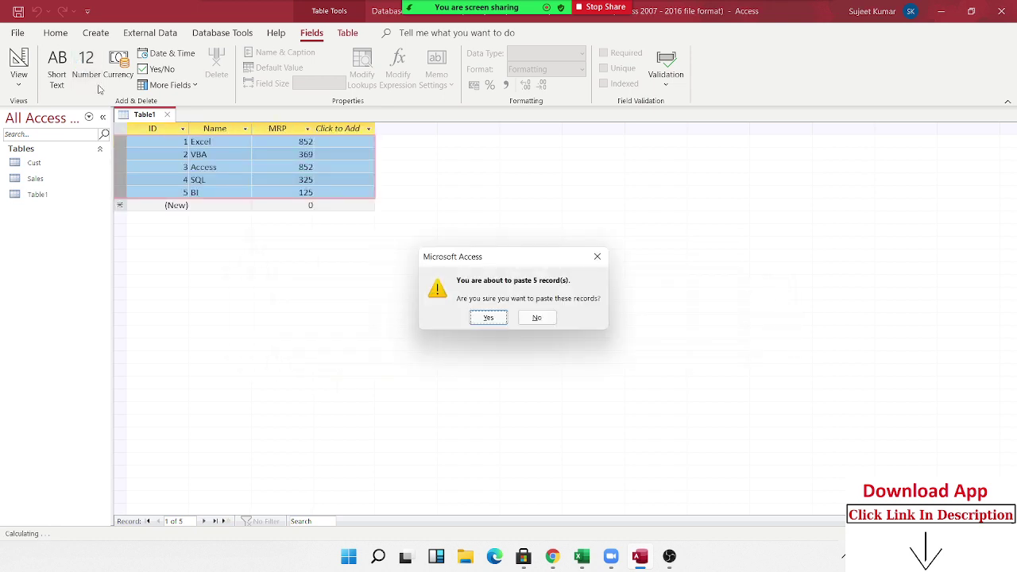
click(488, 318)
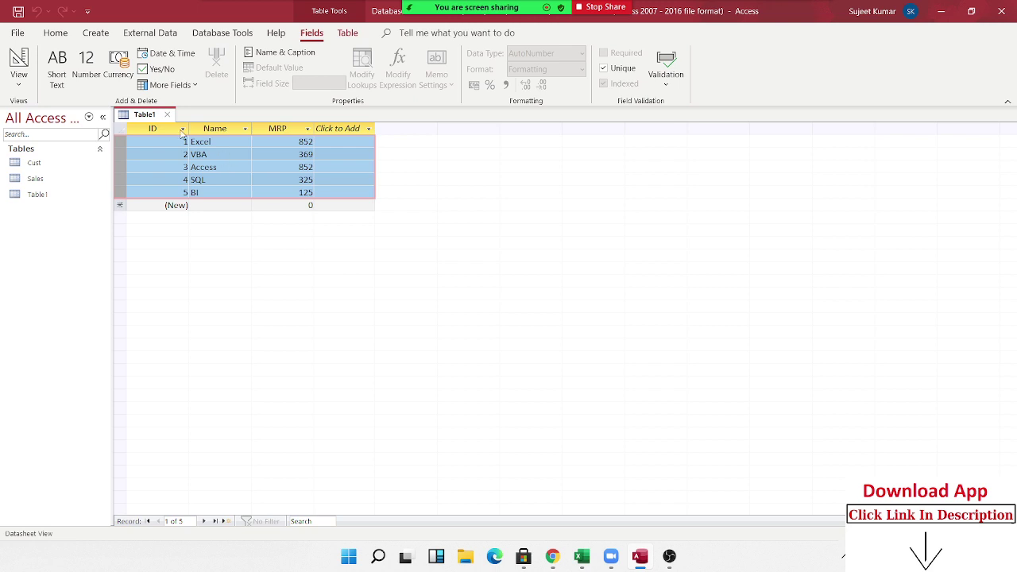
- Rename the ID column to PID and save the table as Pro
double_click(168, 128)
text(P)
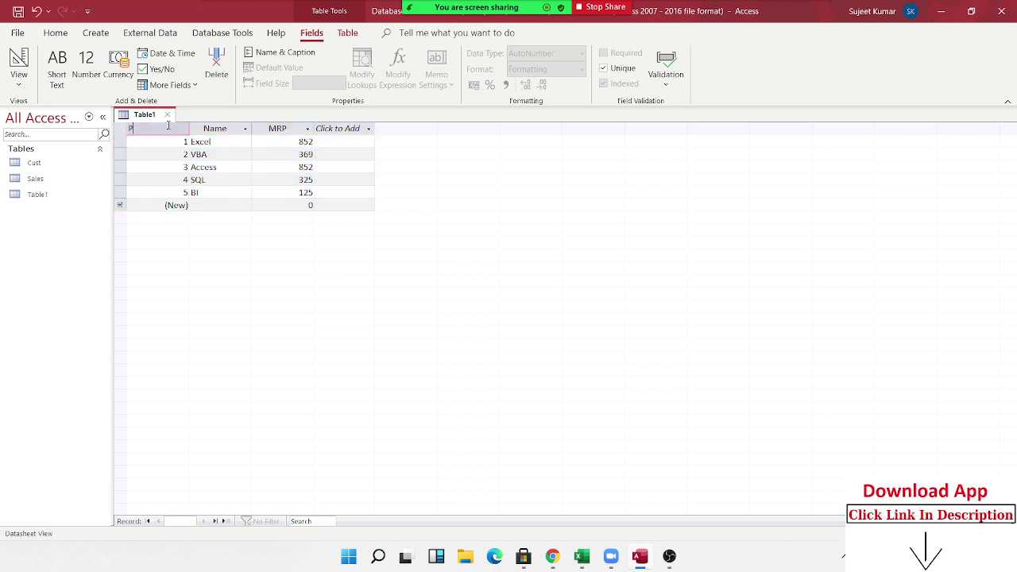
key(Return)
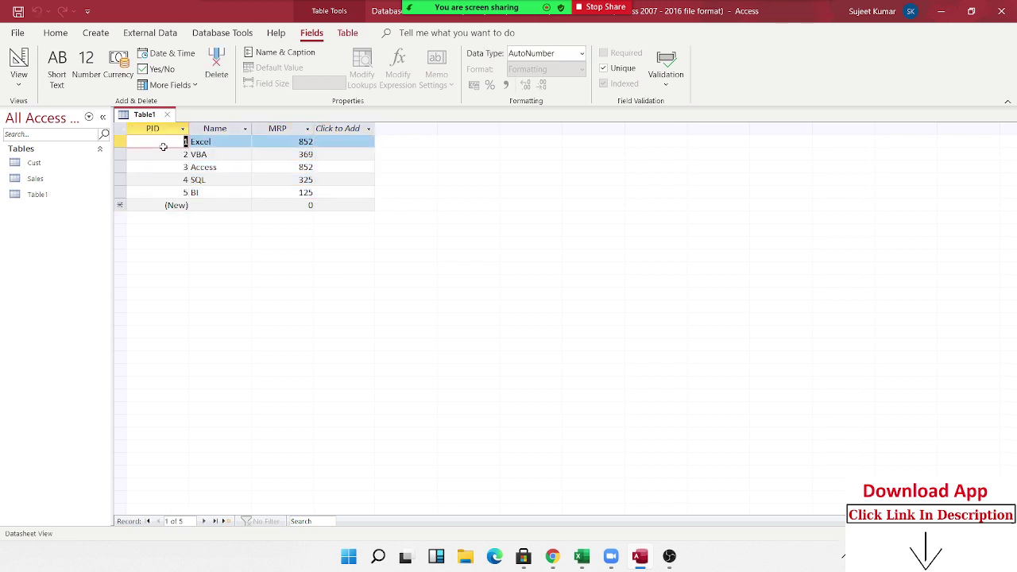
click(168, 115)
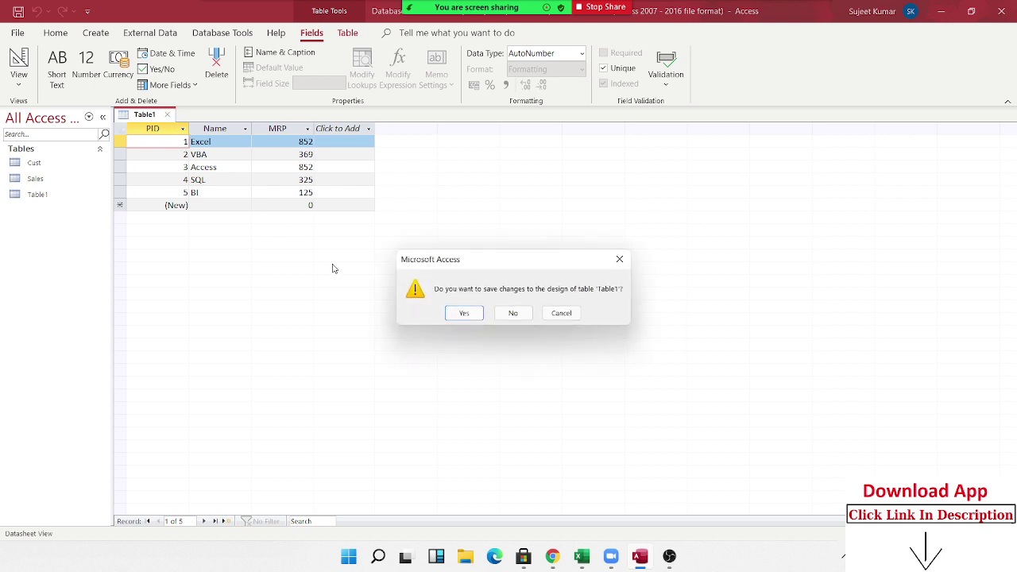
click(465, 314)
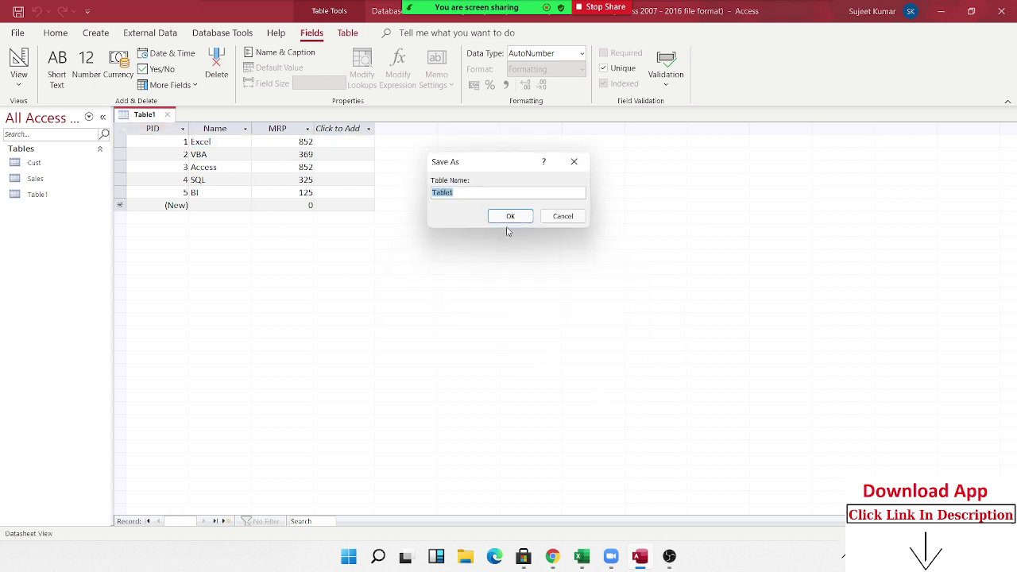
text(Pro)
click(511, 217)
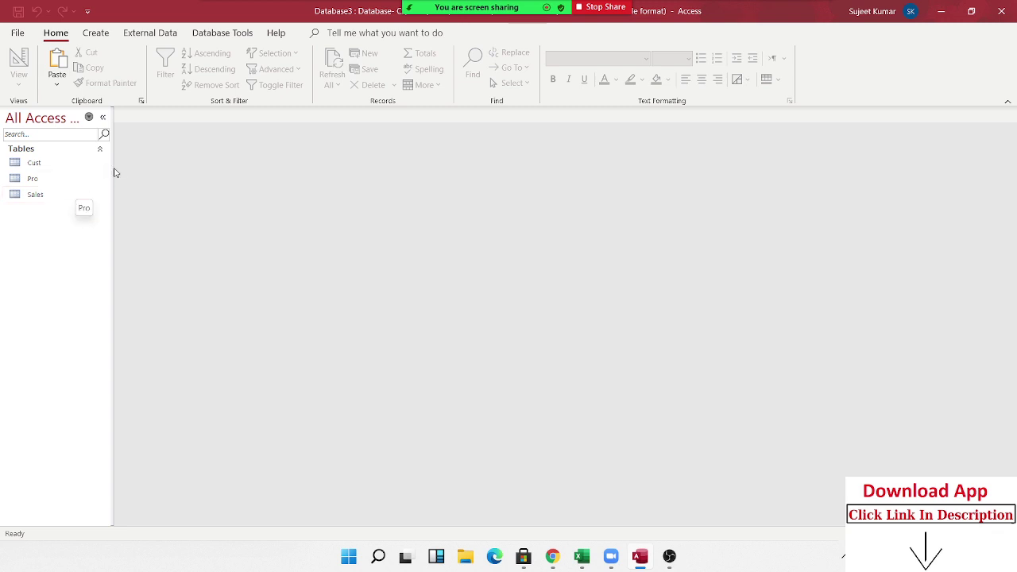
click(202, 36)
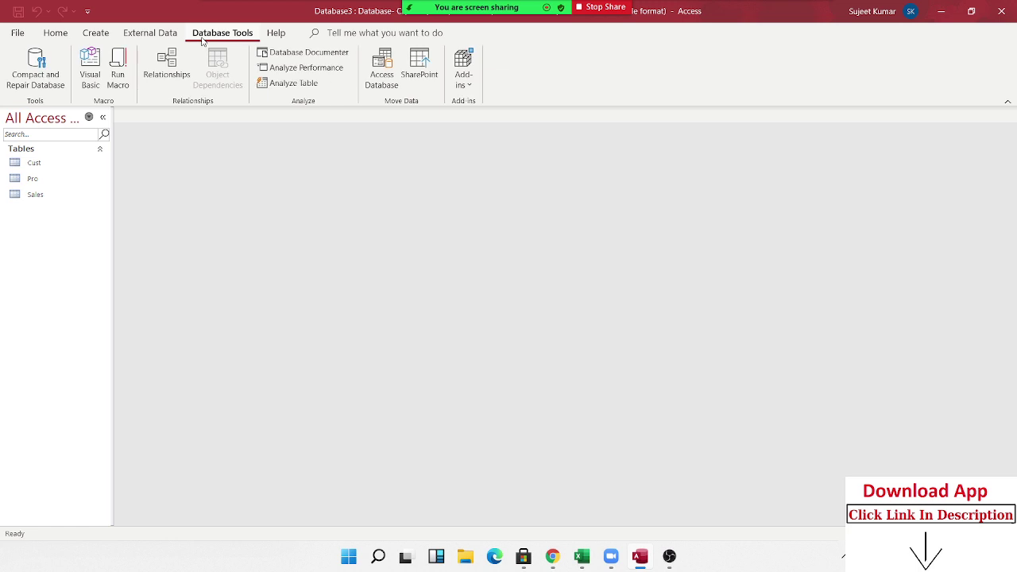
- Open the Relationships view and add the Cust, Pro and Sales tables
click(167, 65)
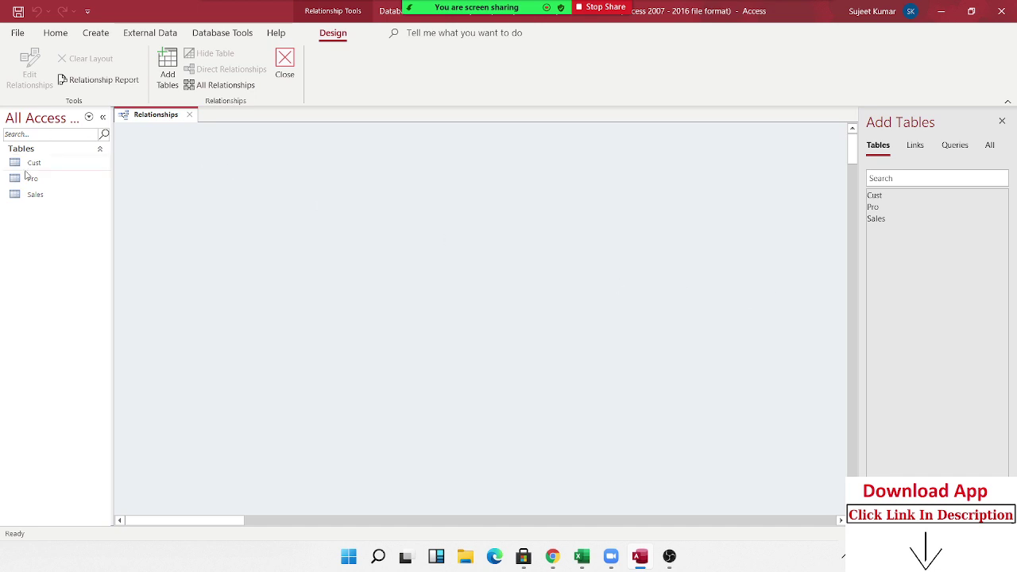
drag(38, 170, 135, 193)
drag(221, 180, 219, 182)
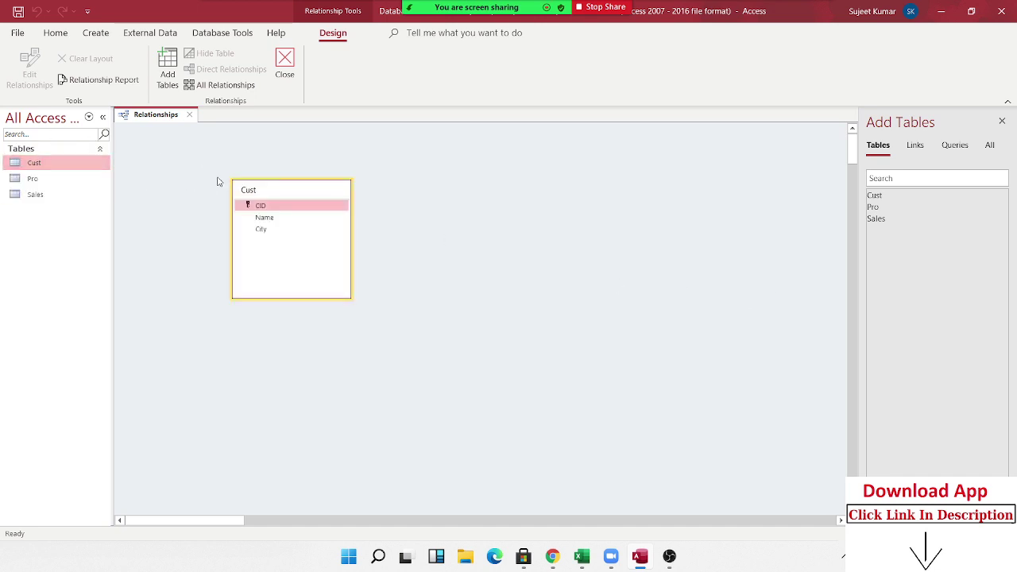
drag(64, 181, 425, 238)
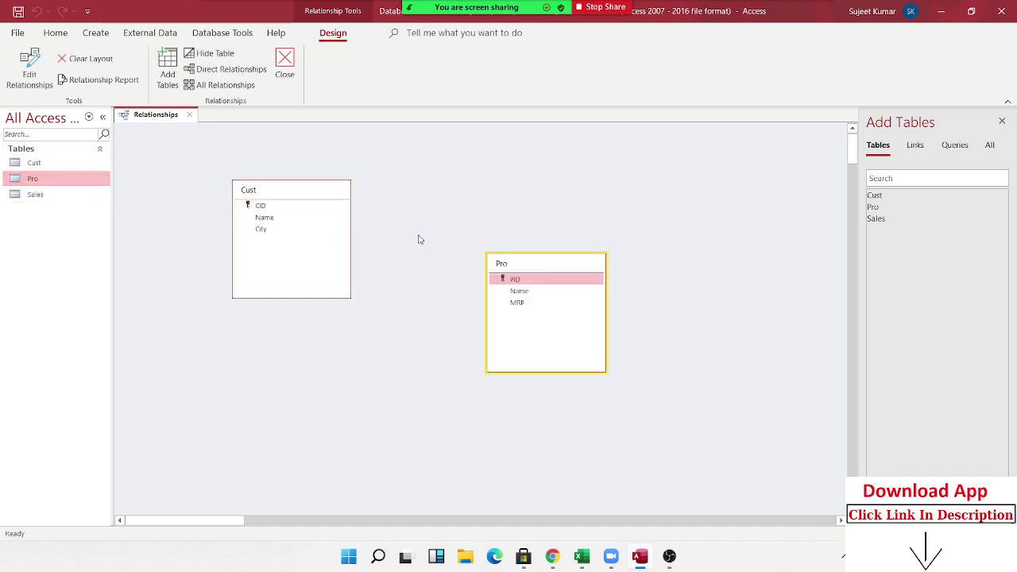
mouse_move(48, 199)
mouse_down()
mouse_move(728, 280)
mouse_move(681, 276)
mouse_up()
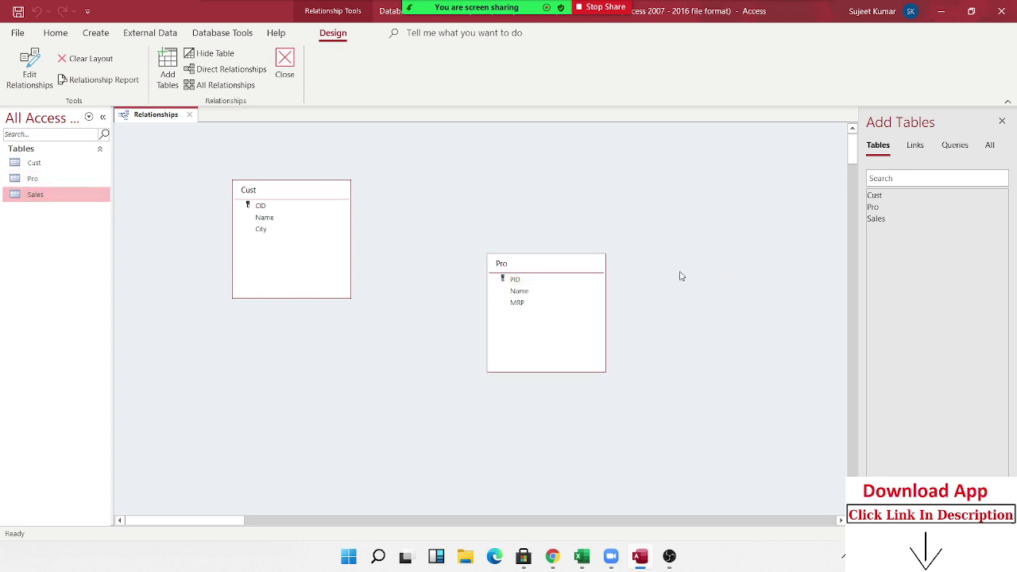
drag(64, 194, 523, 228)
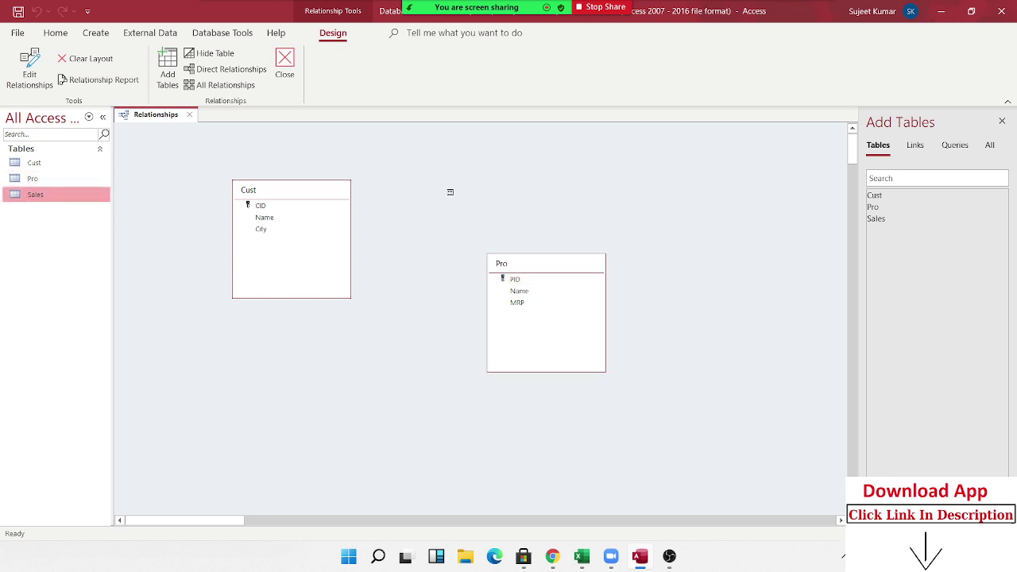
drag(450, 191, 447, 194)
- Arrange Cust and Pro side by side with Sales_1 below, then drag Cust's CID toward Sales_1
drag(534, 208, 660, 195)
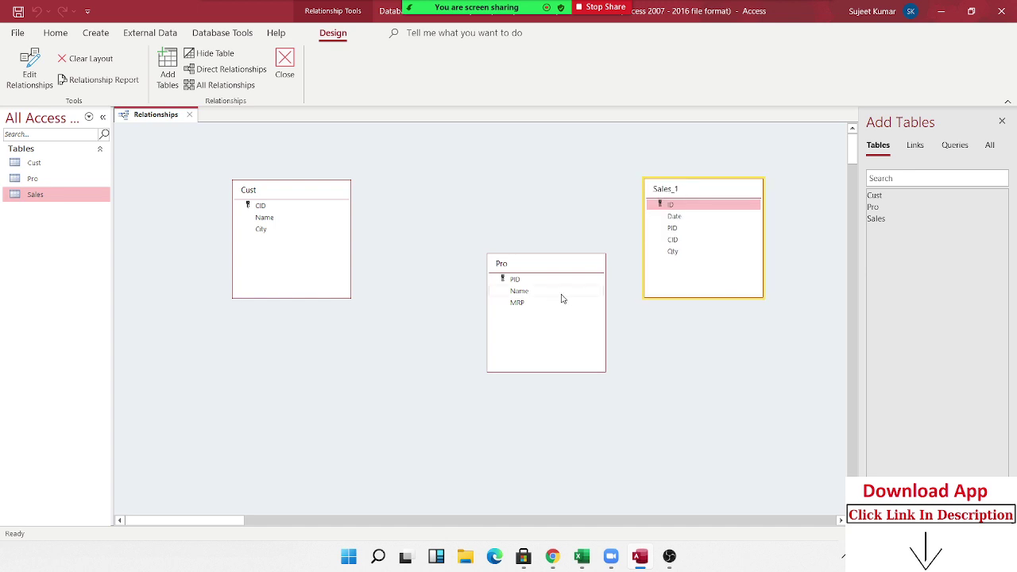
drag(546, 267, 443, 202)
drag(672, 191, 330, 342)
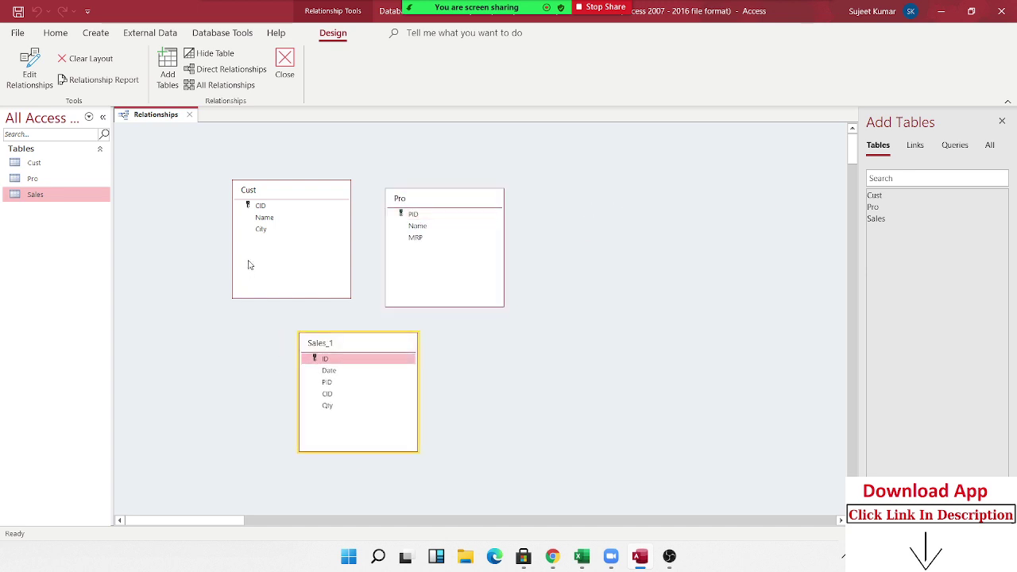
drag(277, 198, 257, 196)
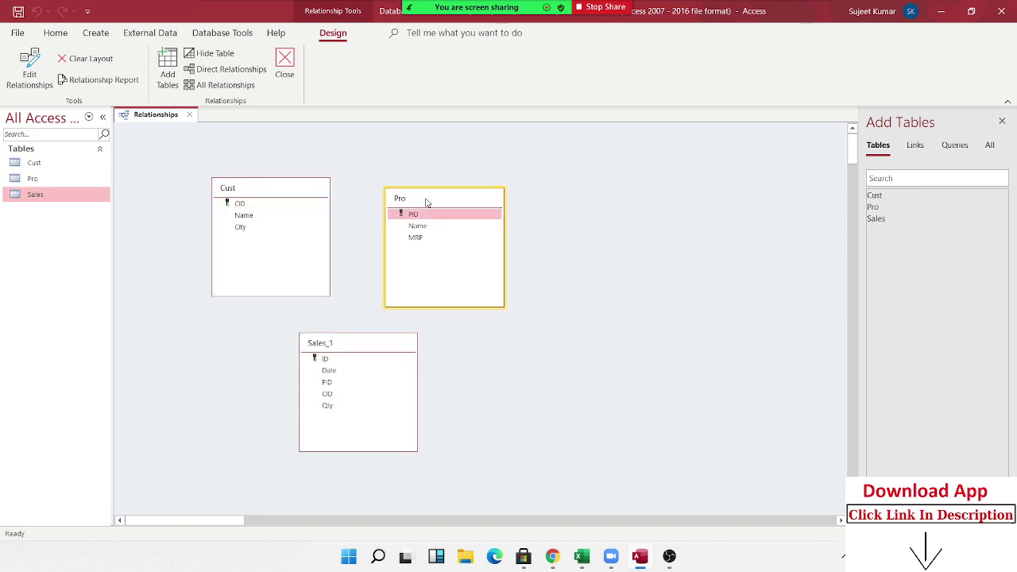
drag(428, 202, 490, 199)
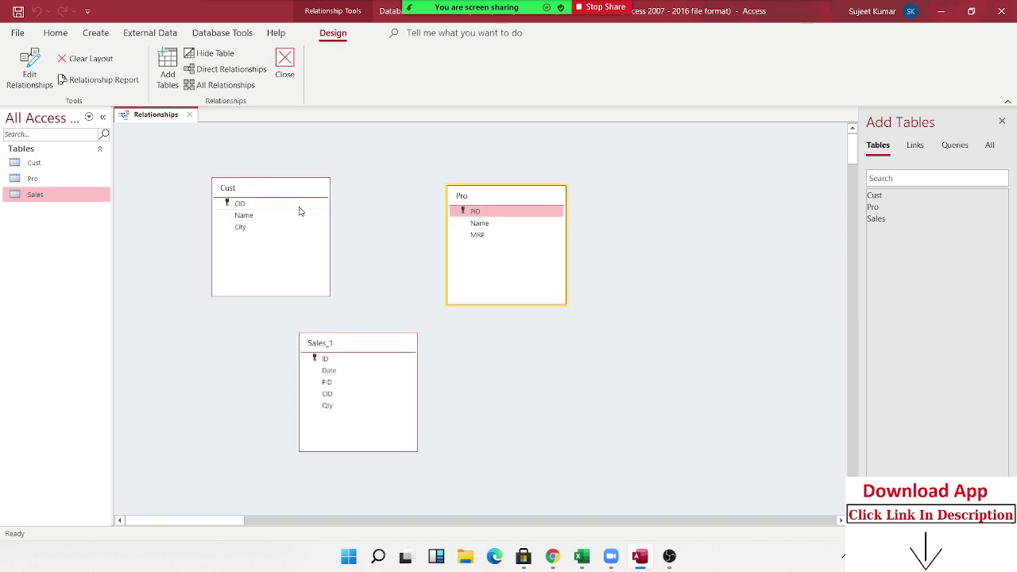
click(297, 208)
drag(297, 208, 331, 391)
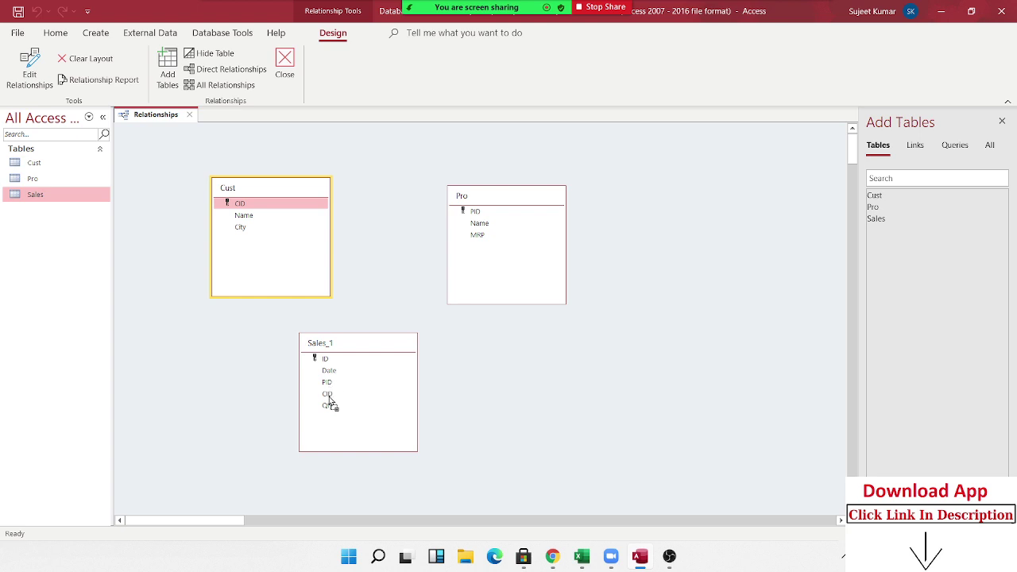
- Create relationships linking Cust's CID and Pro's PID to Sales_1, then close the layout
drag(331, 391, 329, 397)
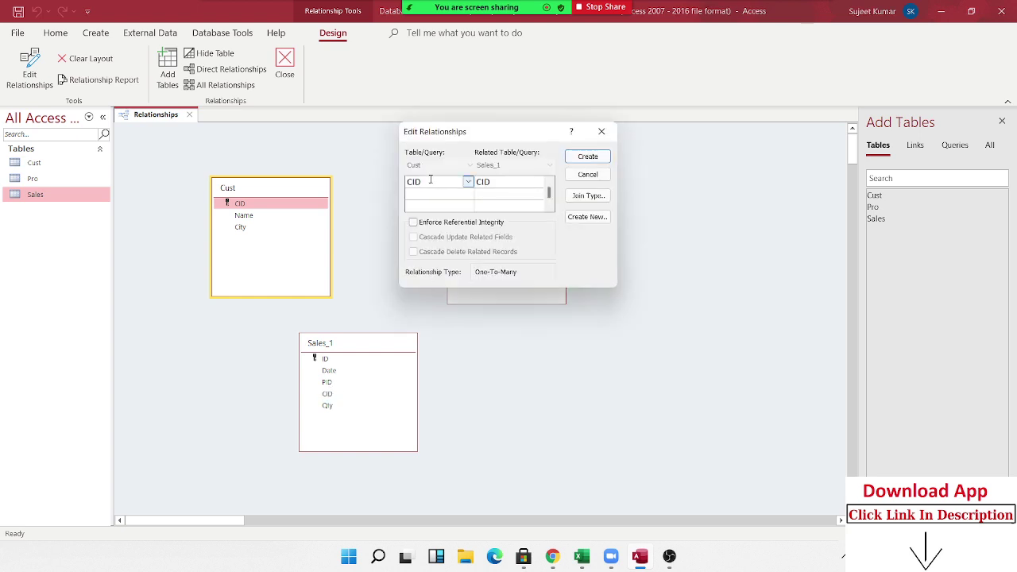
click(589, 158)
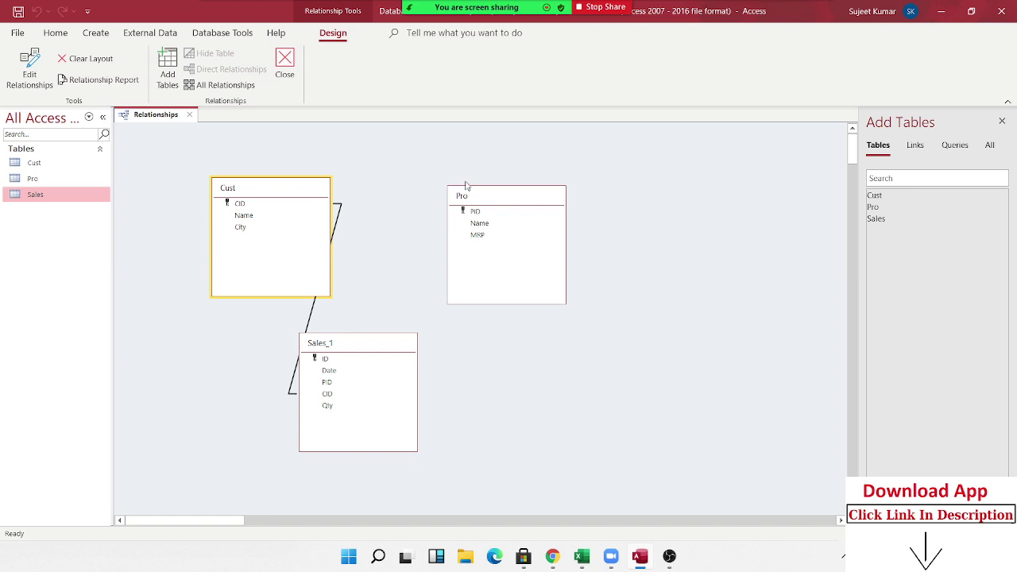
mouse_move(500, 213)
mouse_down()
mouse_move(328, 398)
mouse_move(325, 383)
mouse_up()
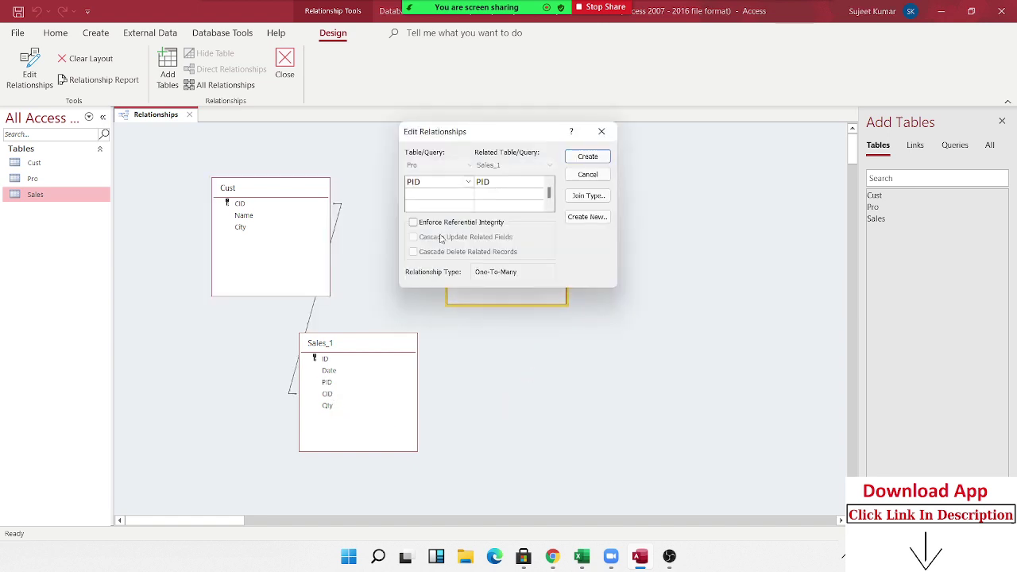
click(588, 156)
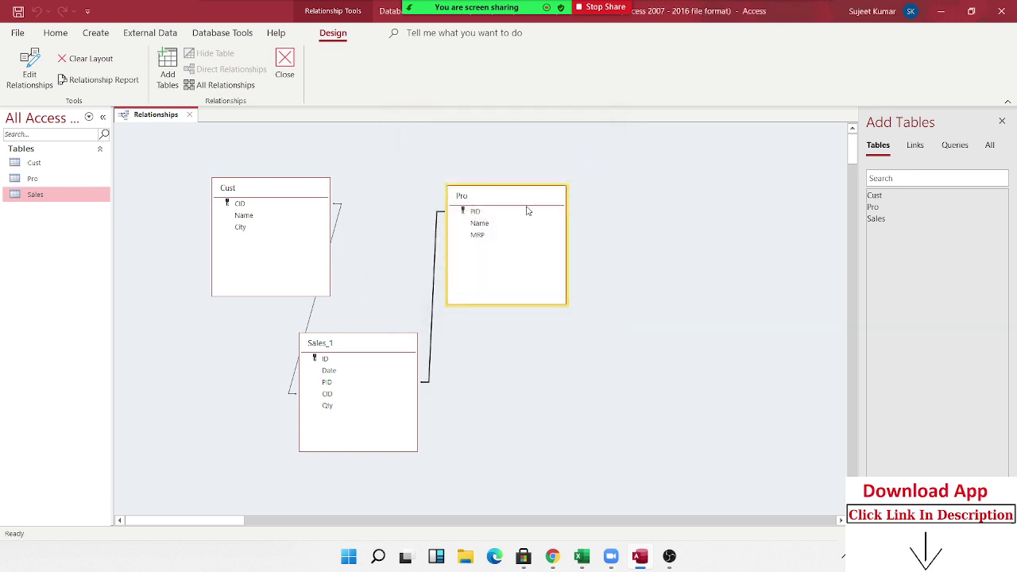
drag(377, 349, 416, 362)
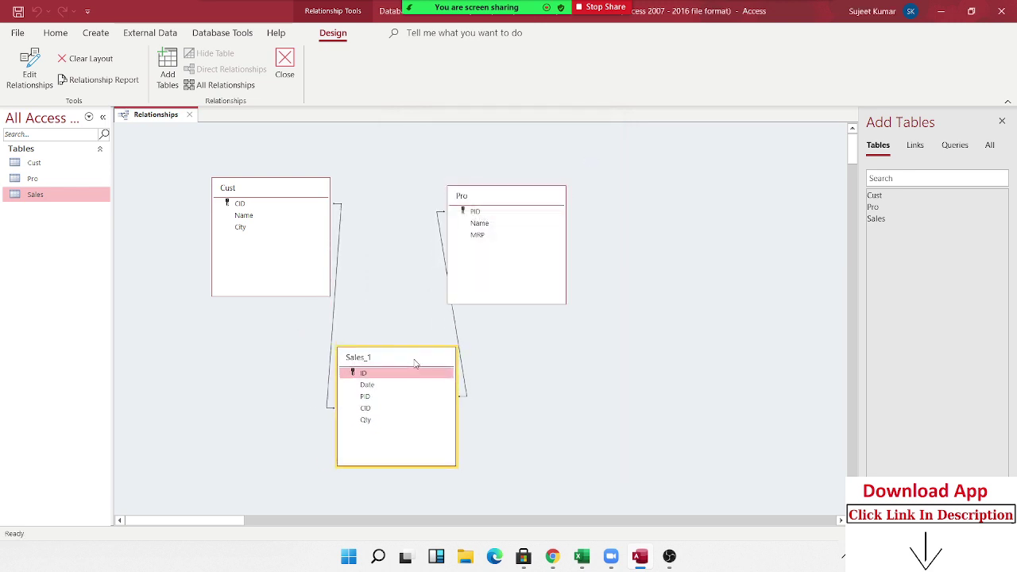
click(190, 114)
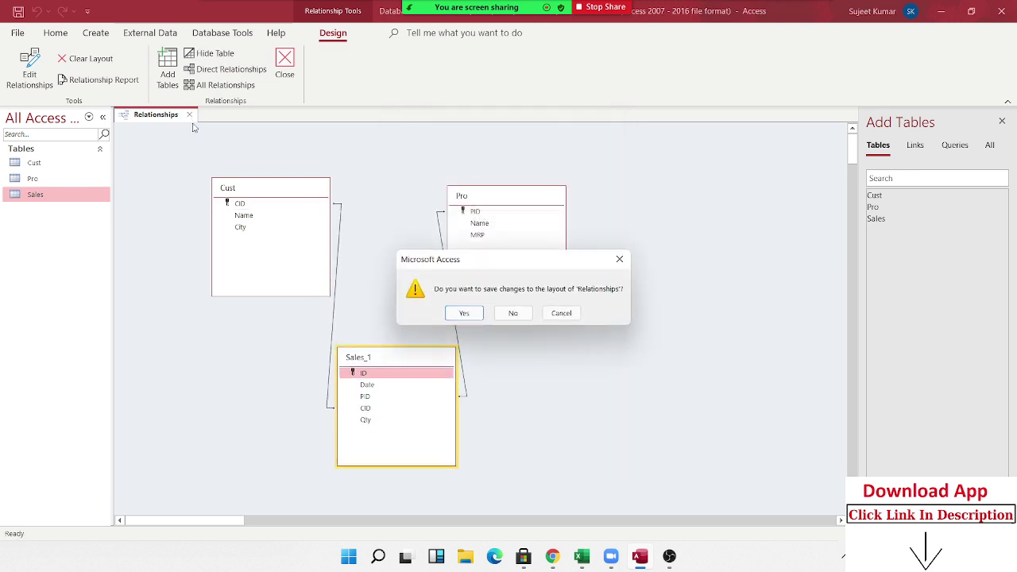
- Save the layout, open Cust and expand then collapse the first customer's related sales
click(466, 314)
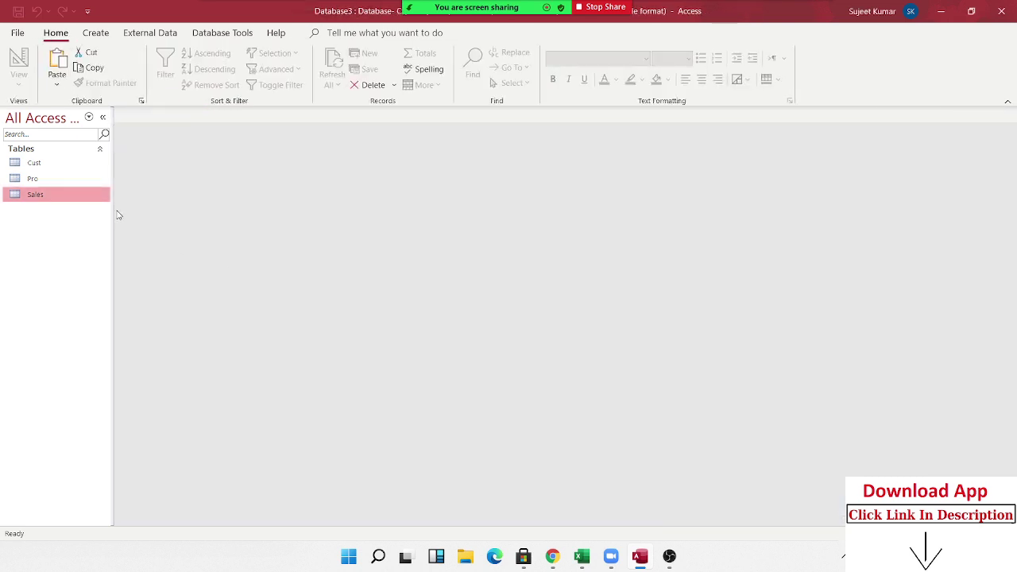
double_click(41, 163)
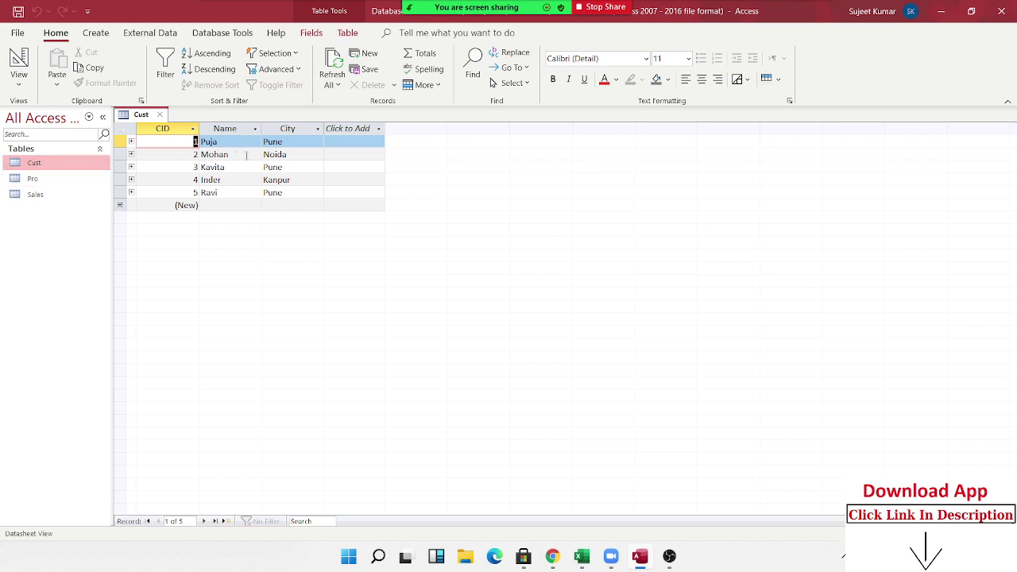
click(234, 143)
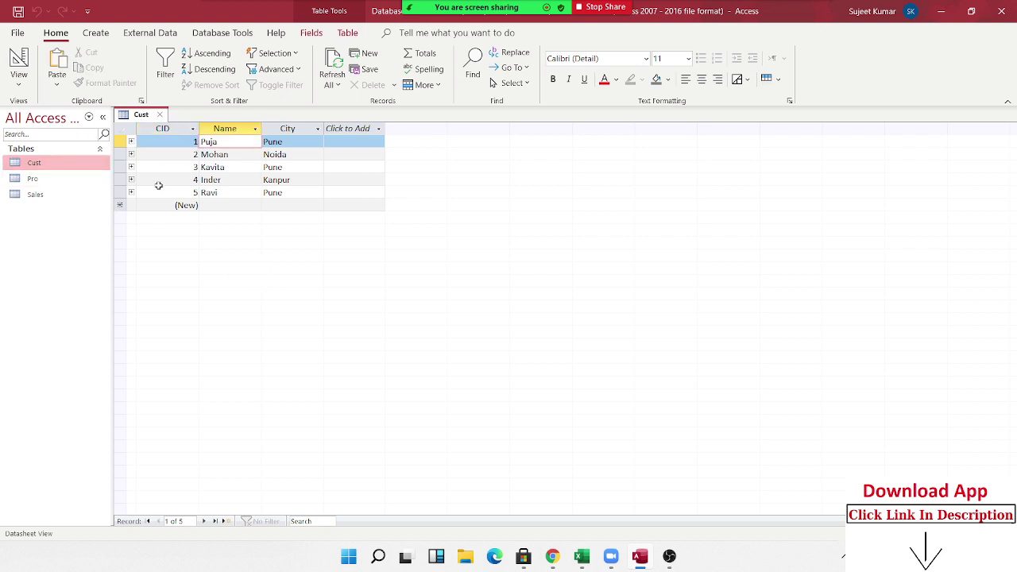
click(131, 142)
scroll(284, 232, down, 3)
scroll(284, 232, down, 5)
scroll(284, 232, down, 3)
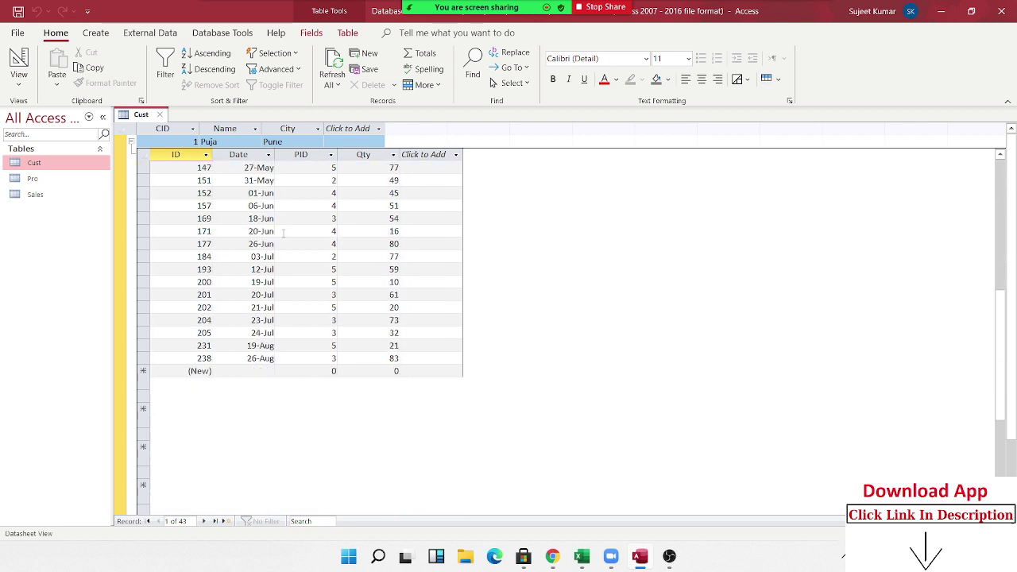
scroll(283, 232, up, 4)
scroll(283, 232, up, 5)
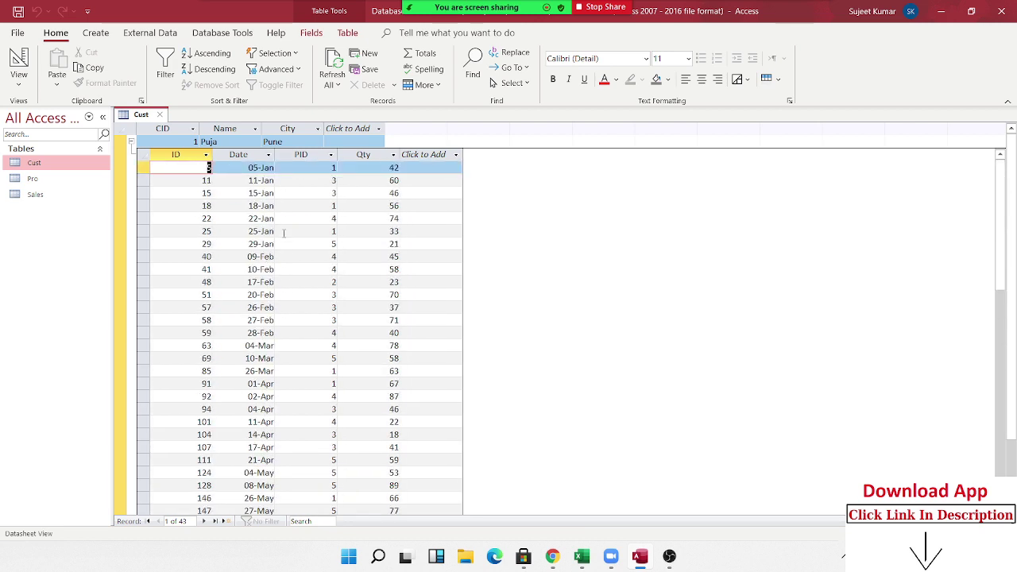
click(131, 141)
- Open the Pro table and expand then collapse the Excel product's related sales
double_click(28, 181)
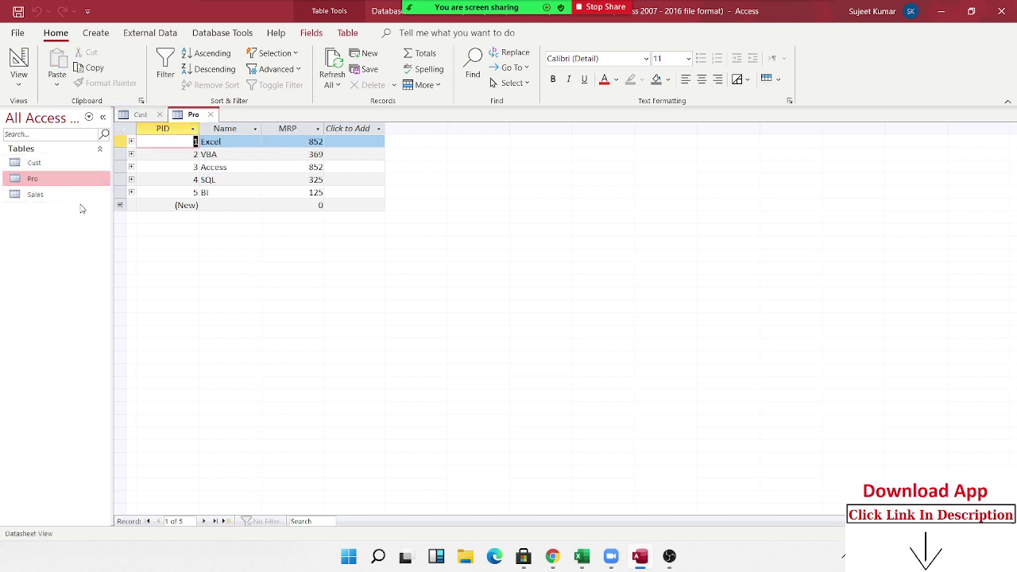
click(131, 143)
scroll(250, 242, down, 3)
scroll(250, 241, down, 5)
scroll(250, 242, up, 3)
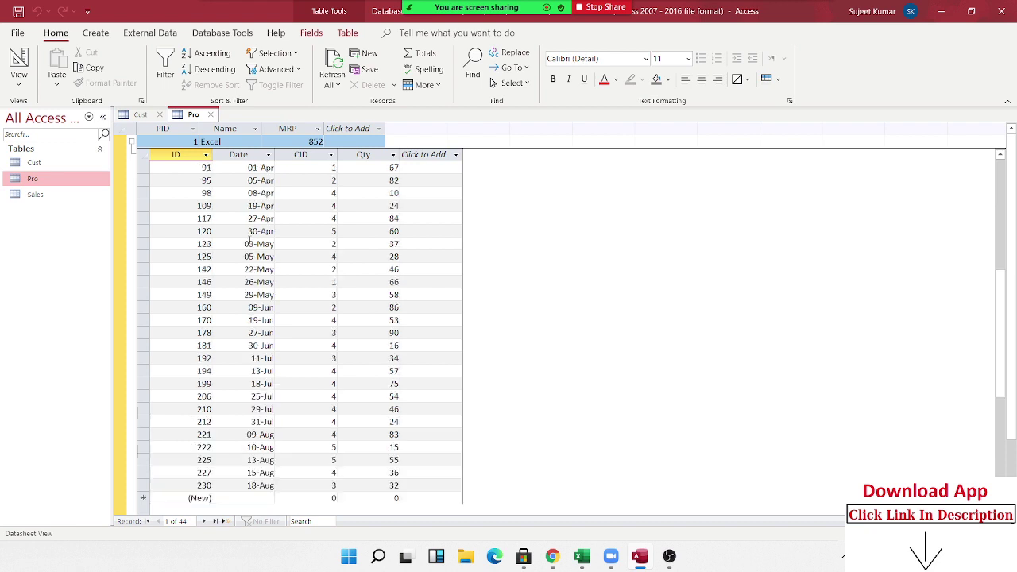
scroll(239, 223, up, 5)
scroll(214, 183, up, 5)
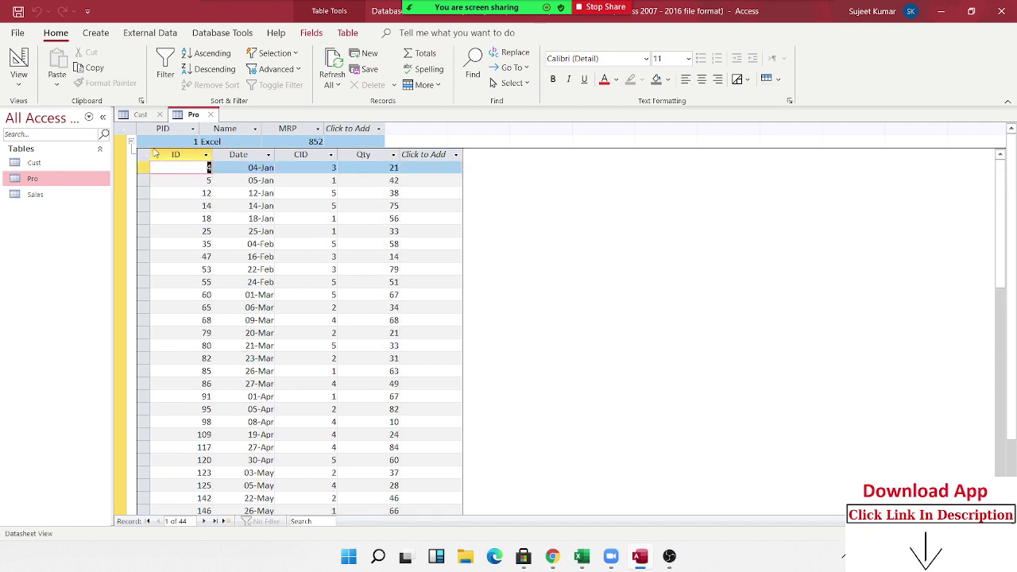
click(131, 143)
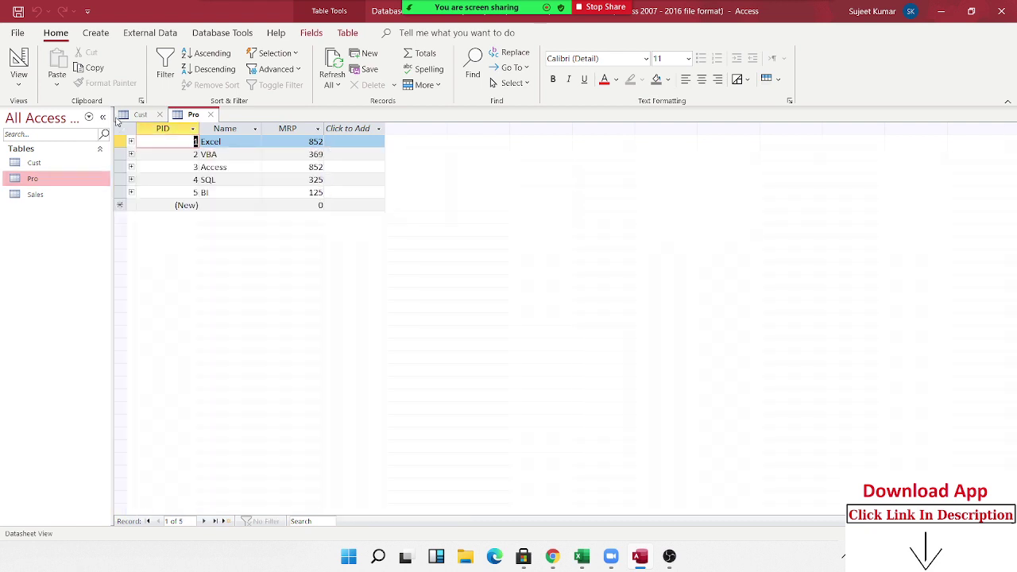
- With the Sales table selected, create a new blank form in Form Design view
click(46, 195)
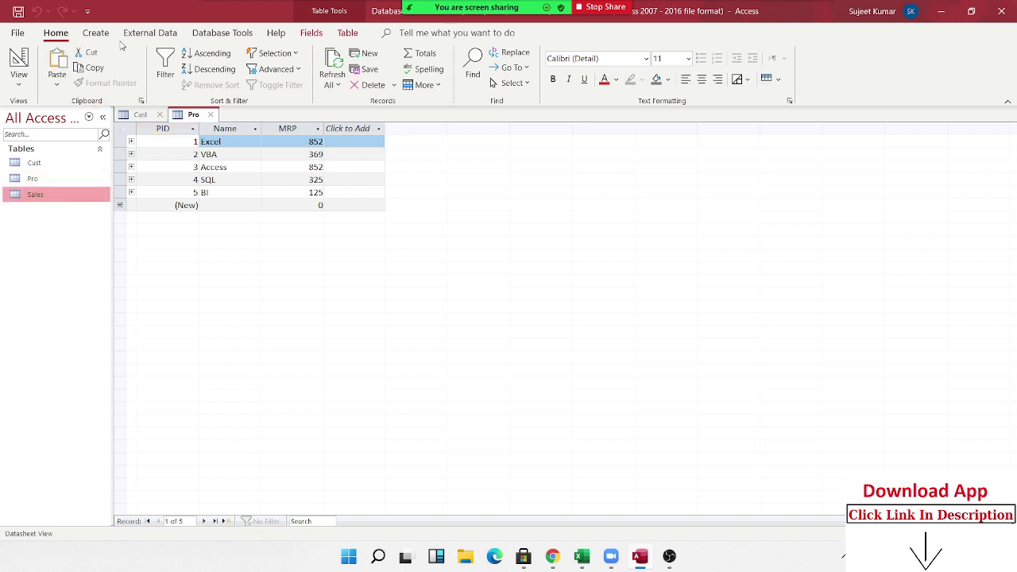
click(141, 34)
click(112, 33)
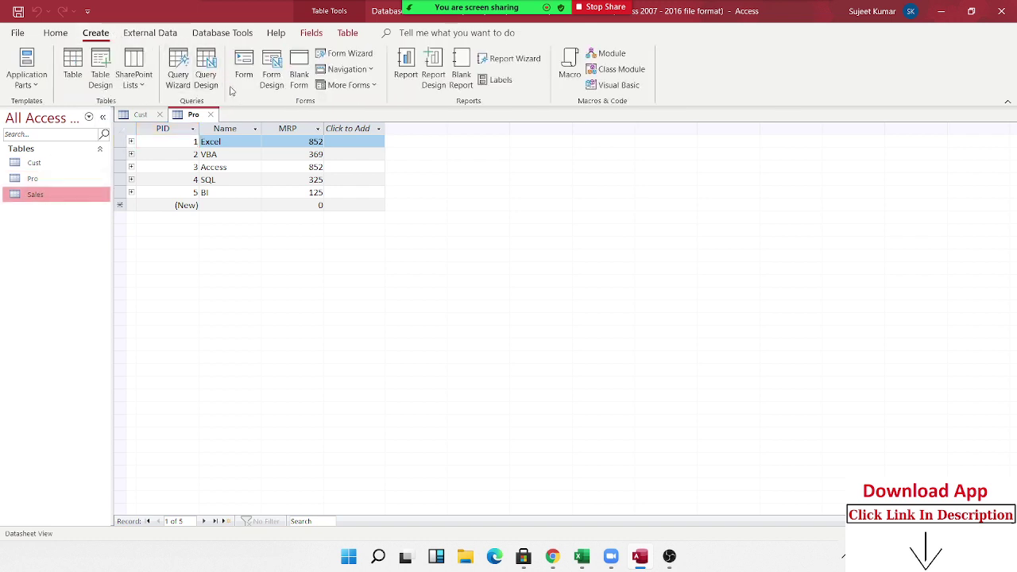
click(271, 78)
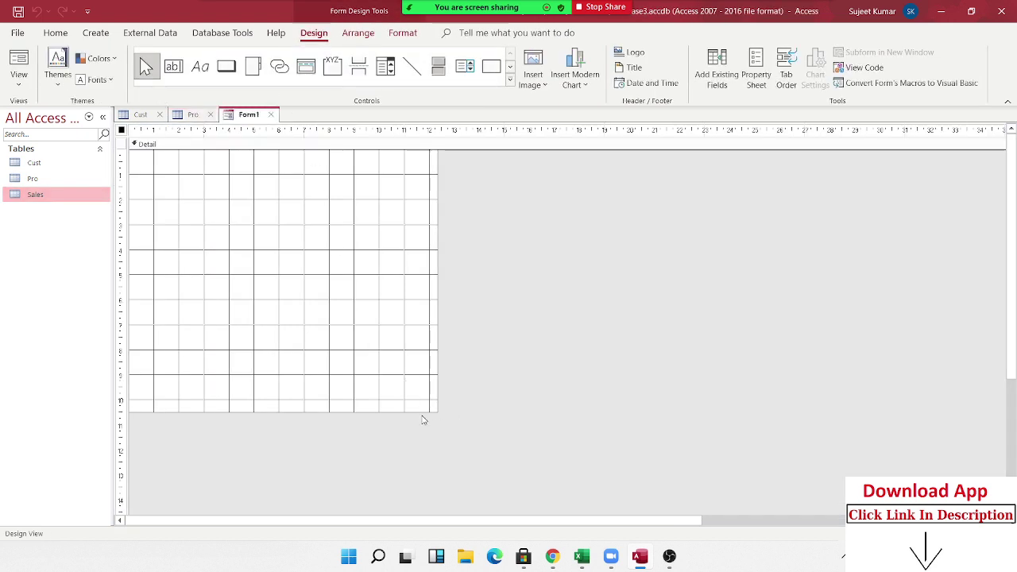
- Drag the Detail section's edges to make Form1's design grid wider and taller
click(419, 386)
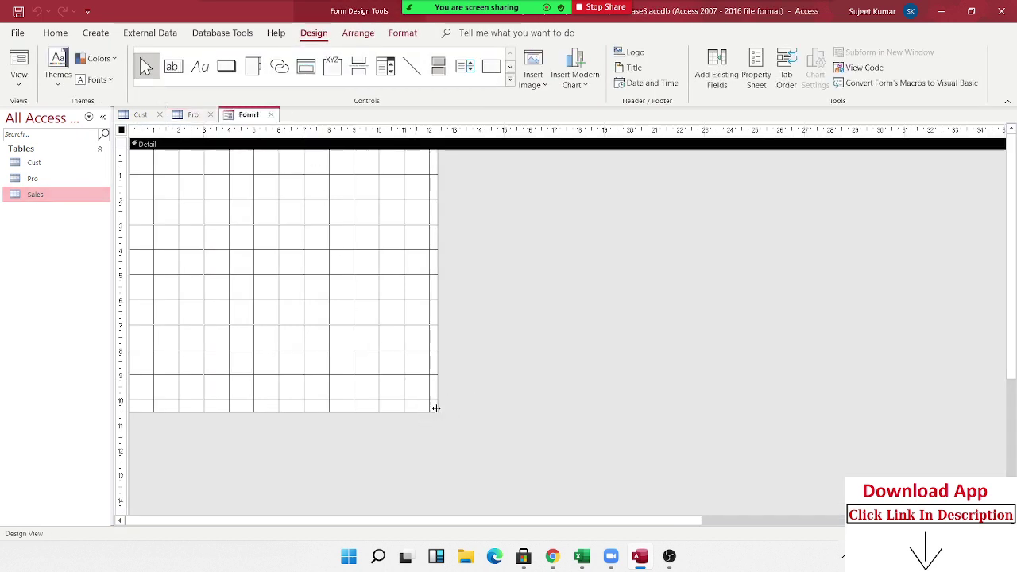
drag(436, 408, 577, 413)
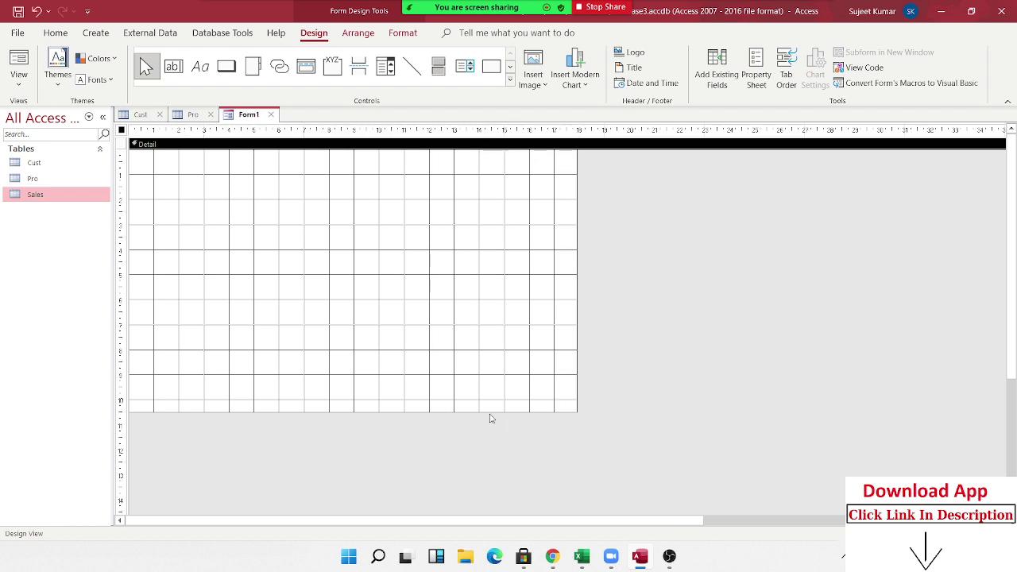
drag(486, 410, 488, 497)
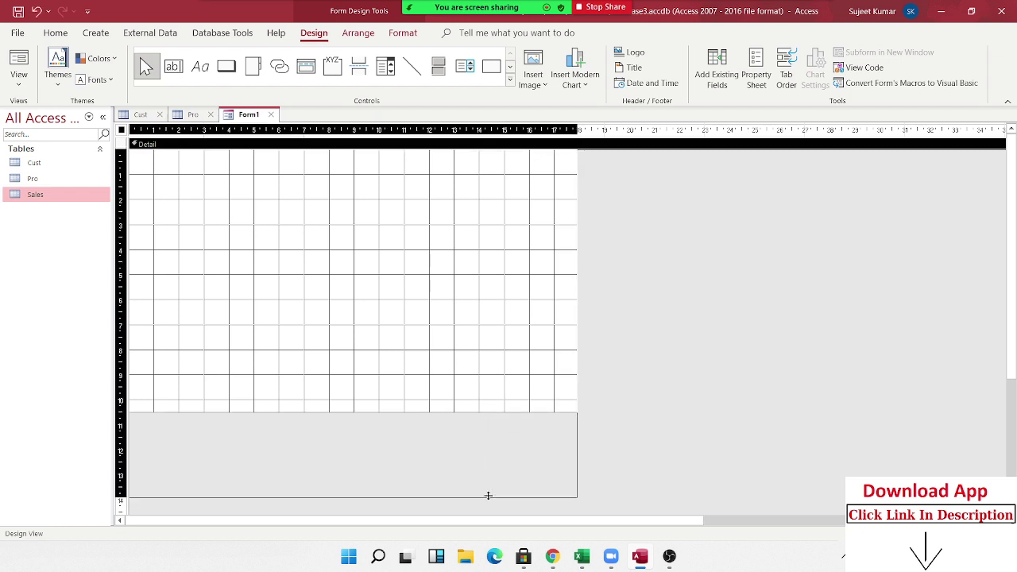
drag(576, 400, 588, 400)
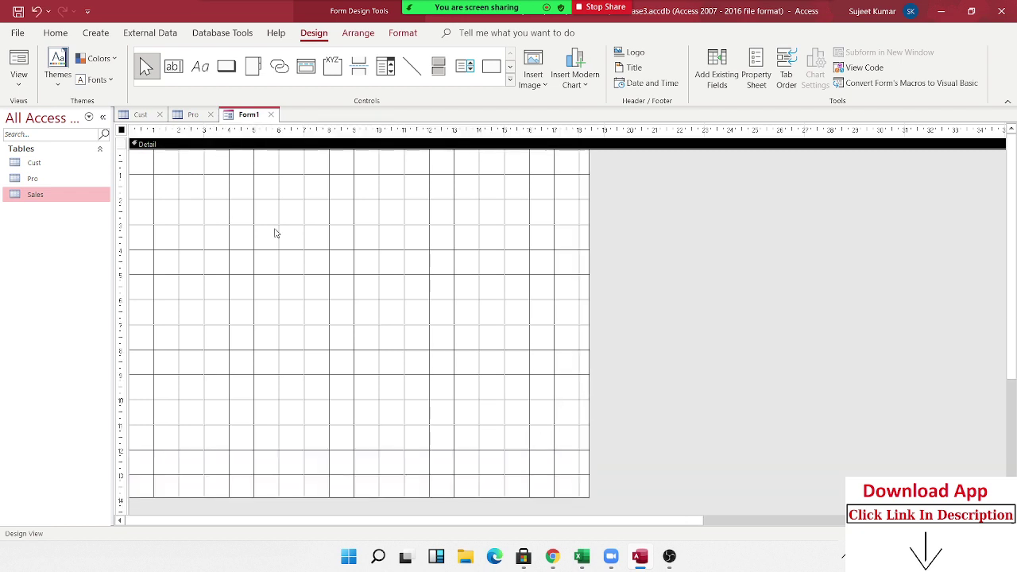
click(208, 180)
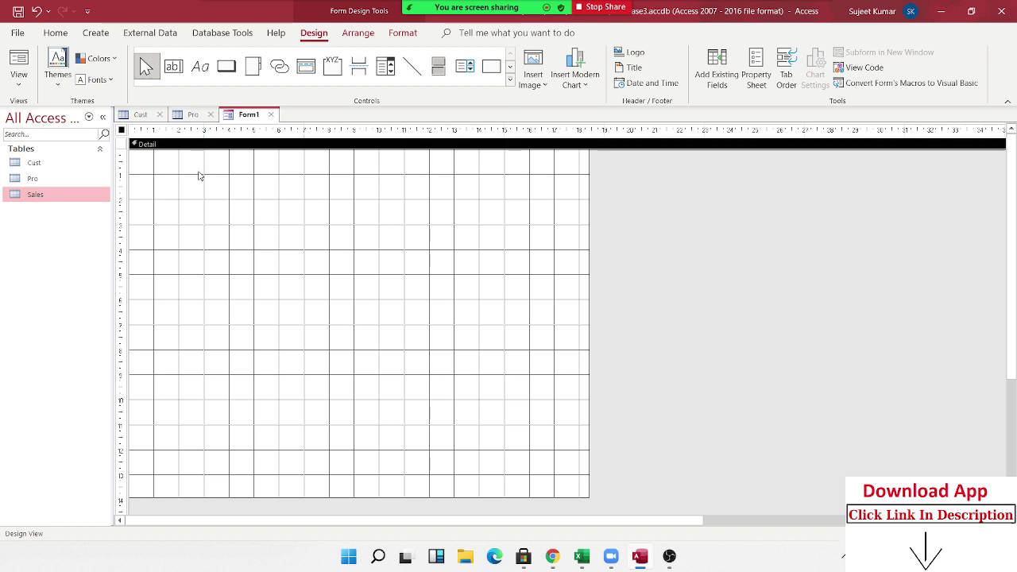
- Draw a wide label across the top of Form1 reading 'Sales Record -2021'
click(200, 69)
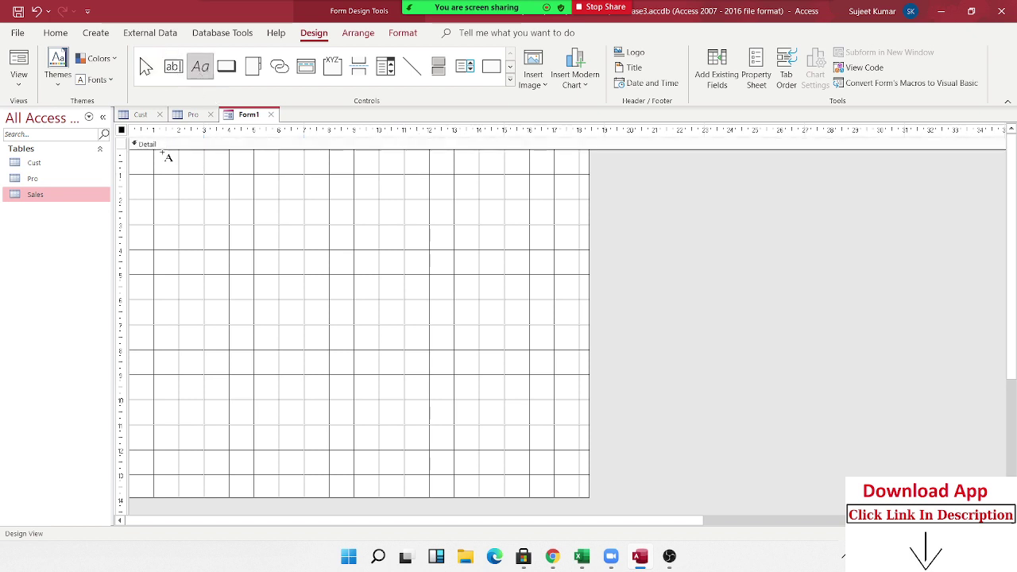
mouse_move(167, 159)
mouse_down()
mouse_move(233, 203)
mouse_move(562, 194)
mouse_up()
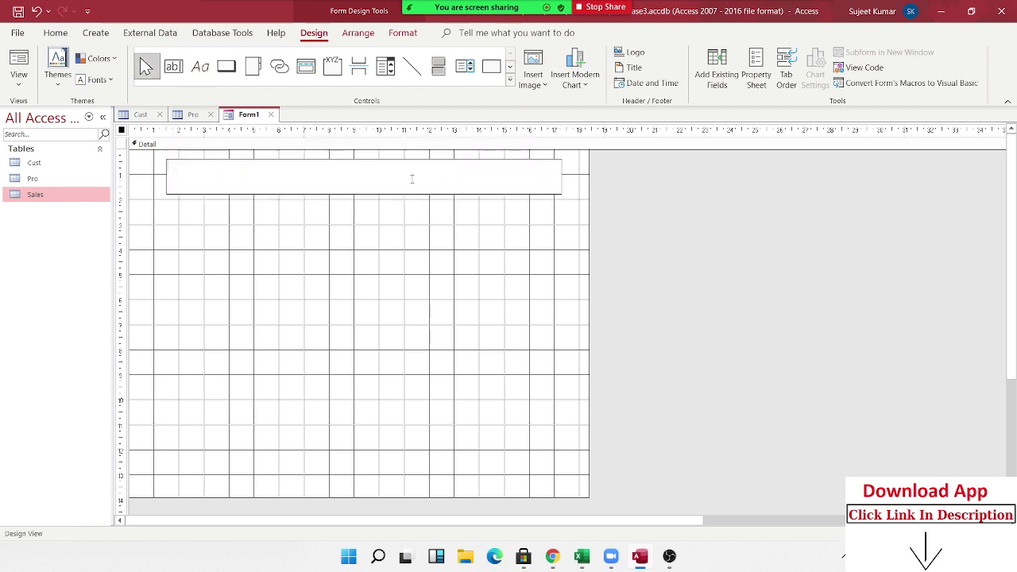
key(BackSpace)
text(Record -202)
text(1)
key(ctrl+a)
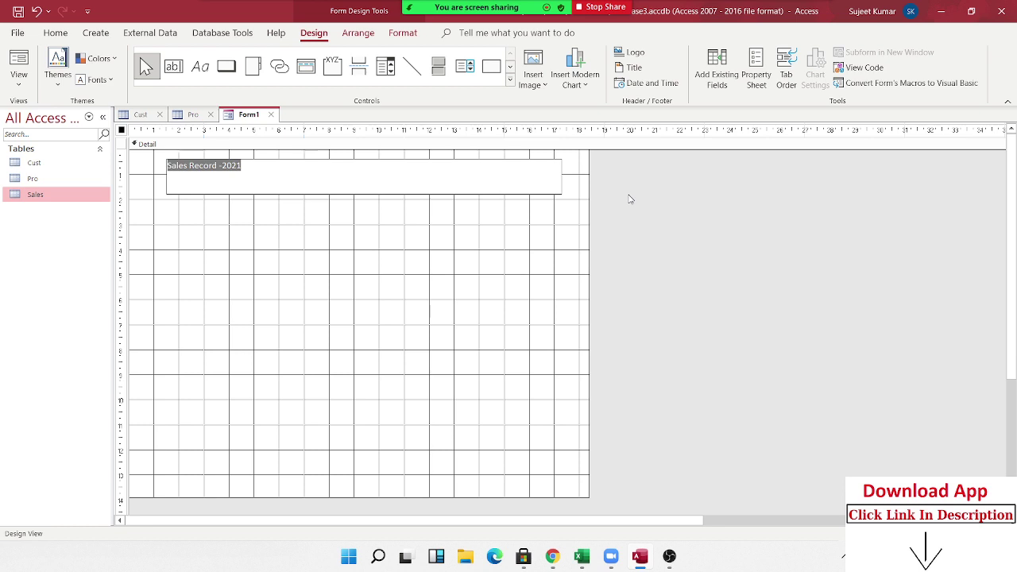
- Set the title label's font size to 28 in the Property Sheet
click(761, 80)
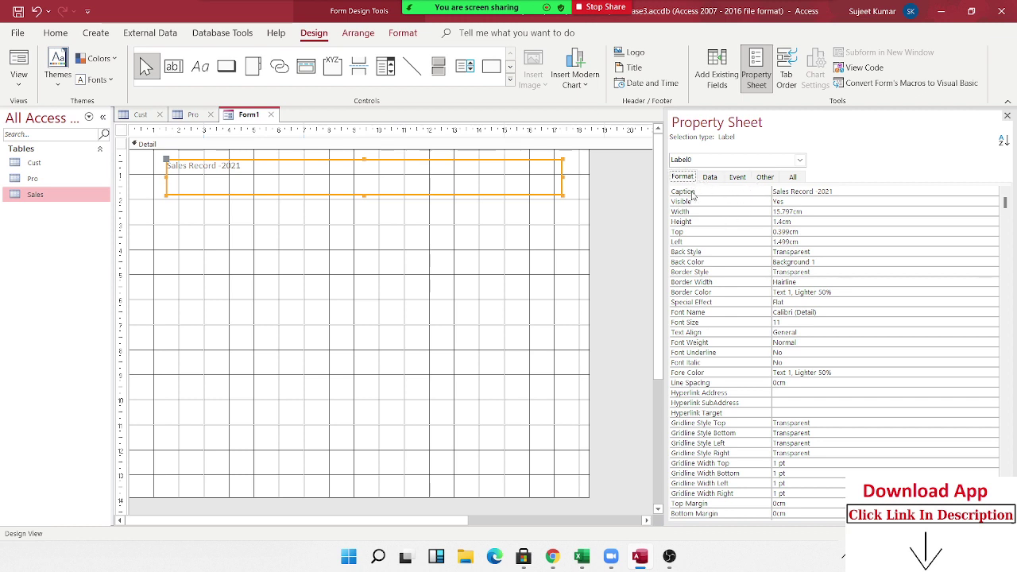
click(706, 314)
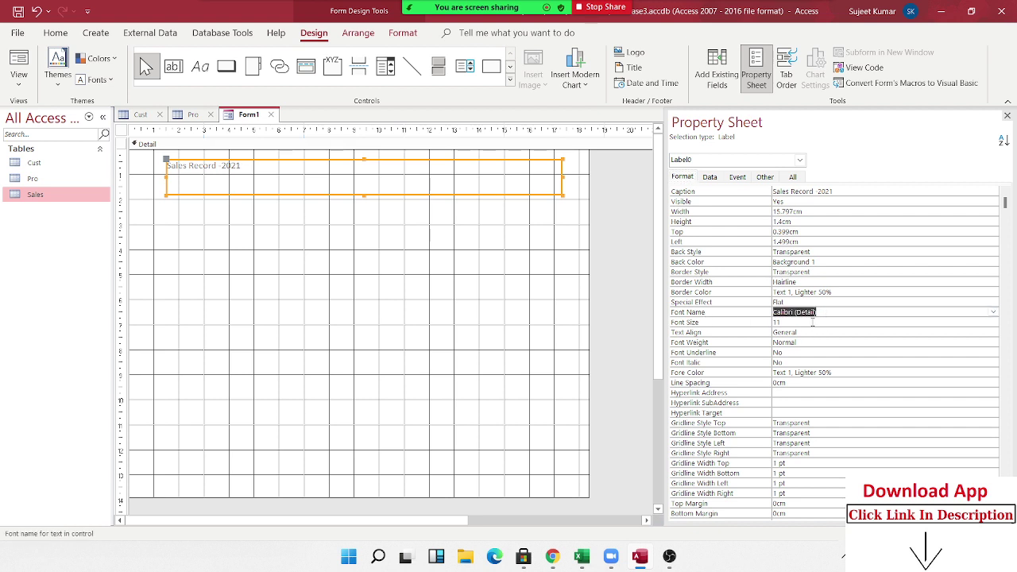
click(813, 322)
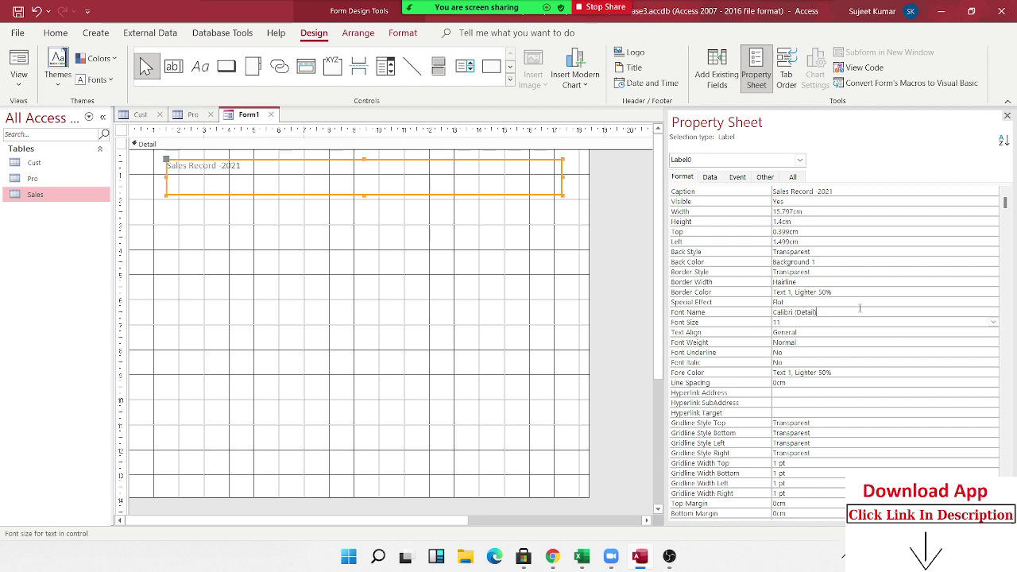
click(860, 313)
click(993, 322)
click(994, 323)
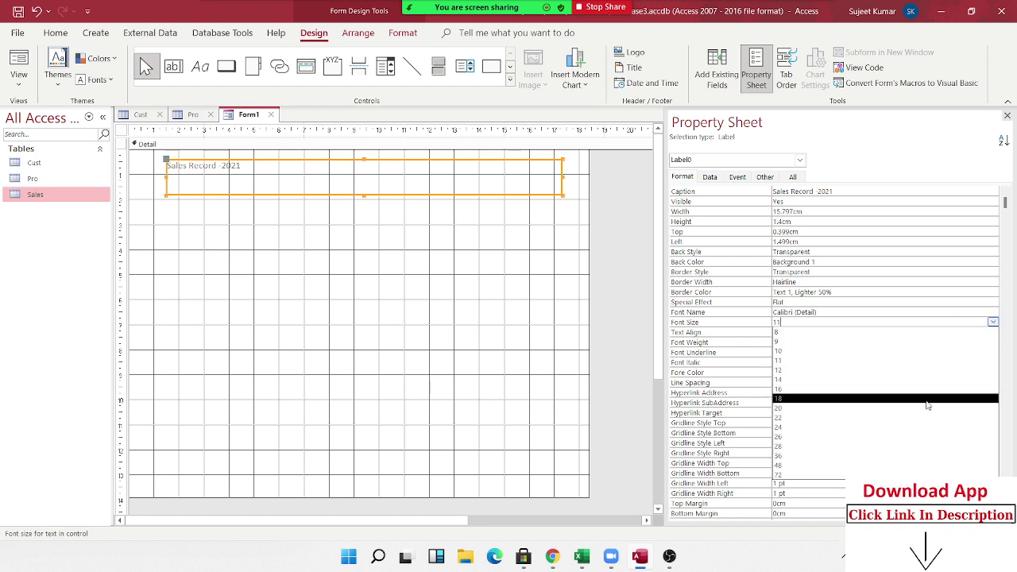
click(925, 407)
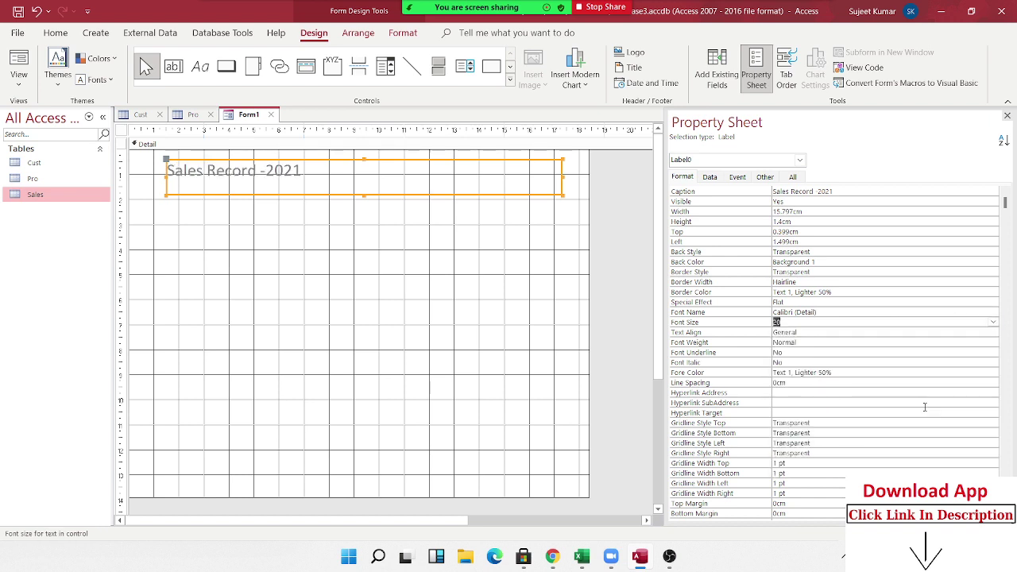
click(994, 322)
click(938, 447)
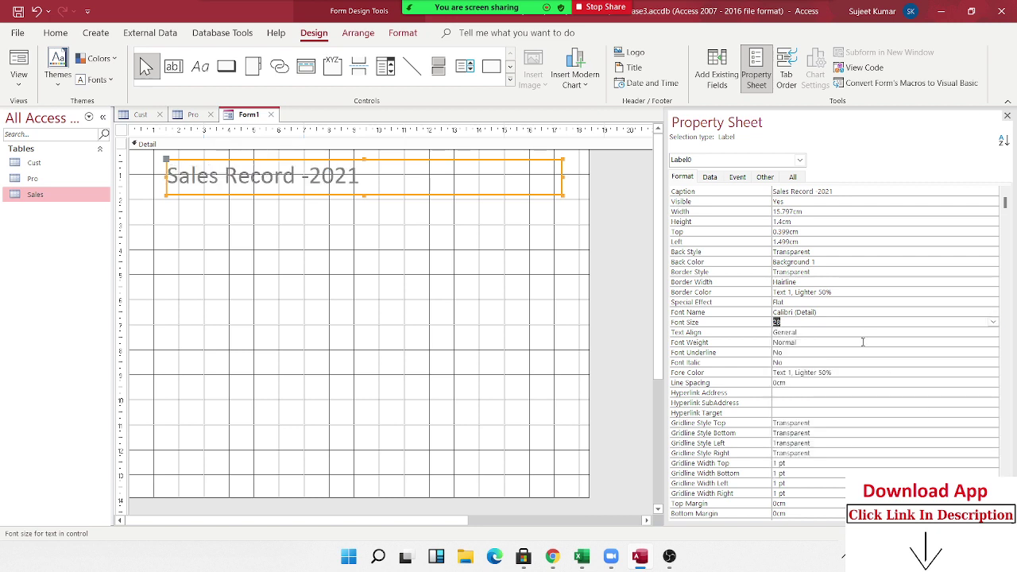
- Set the title's Fore Color to blue Accent 5
click(751, 334)
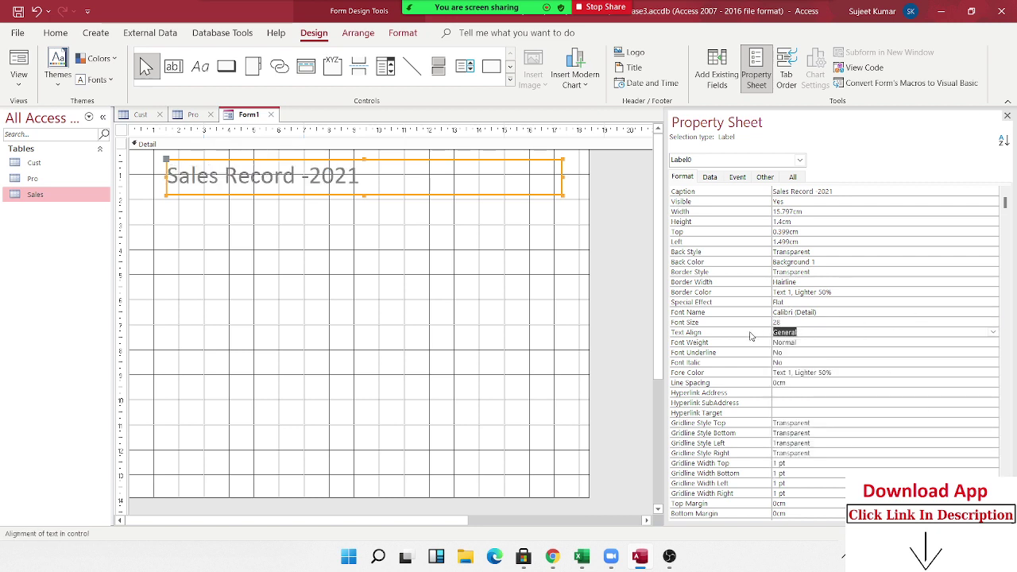
click(739, 364)
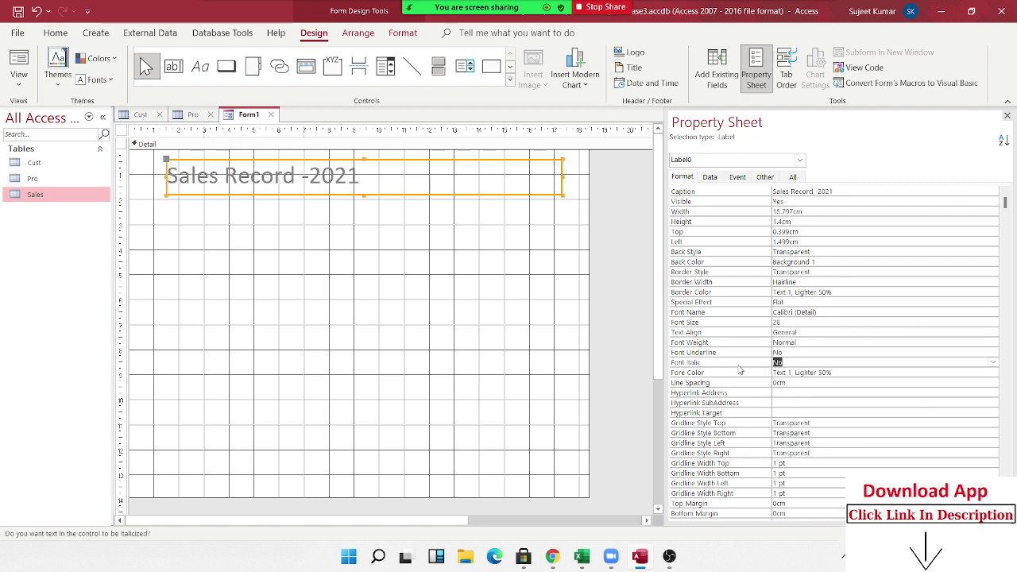
click(740, 374)
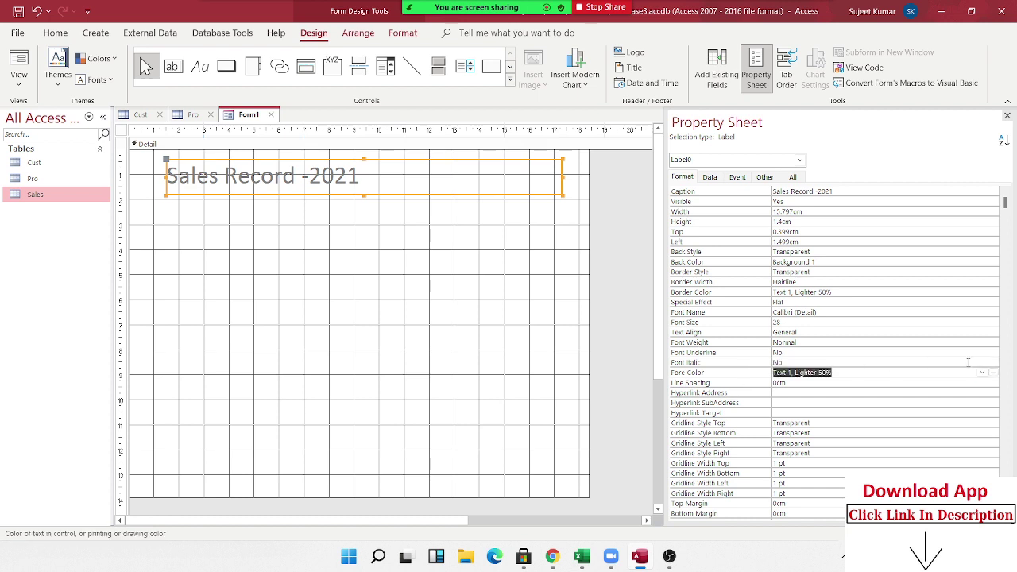
click(983, 372)
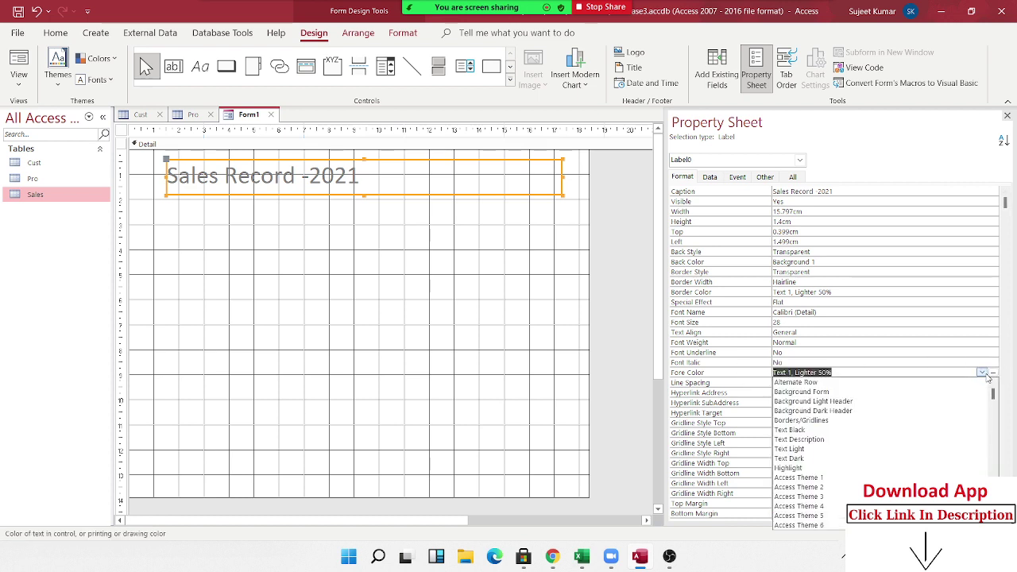
click(993, 373)
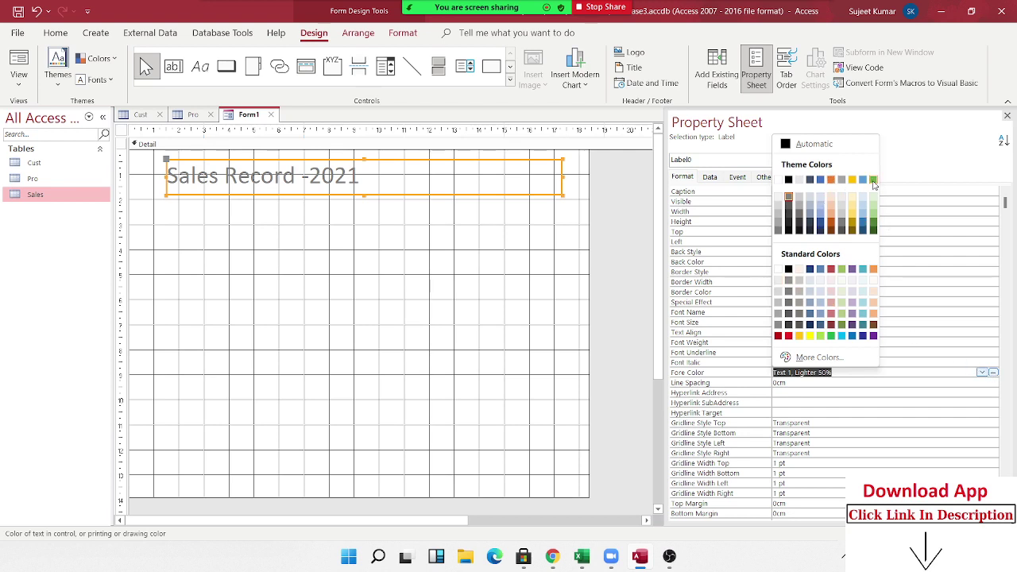
click(863, 180)
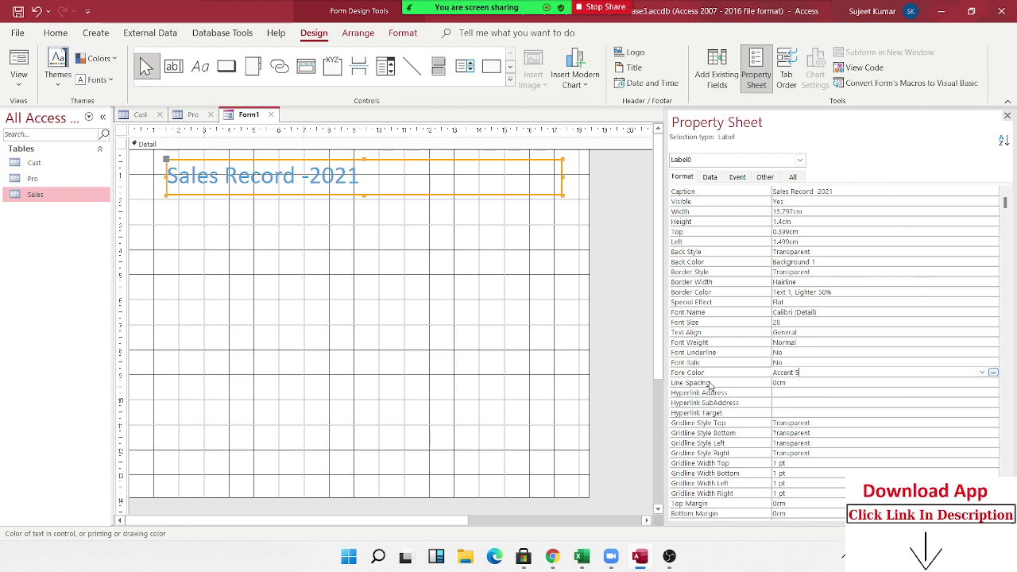
scroll(710, 386, down, 1)
scroll(712, 384, down, 3)
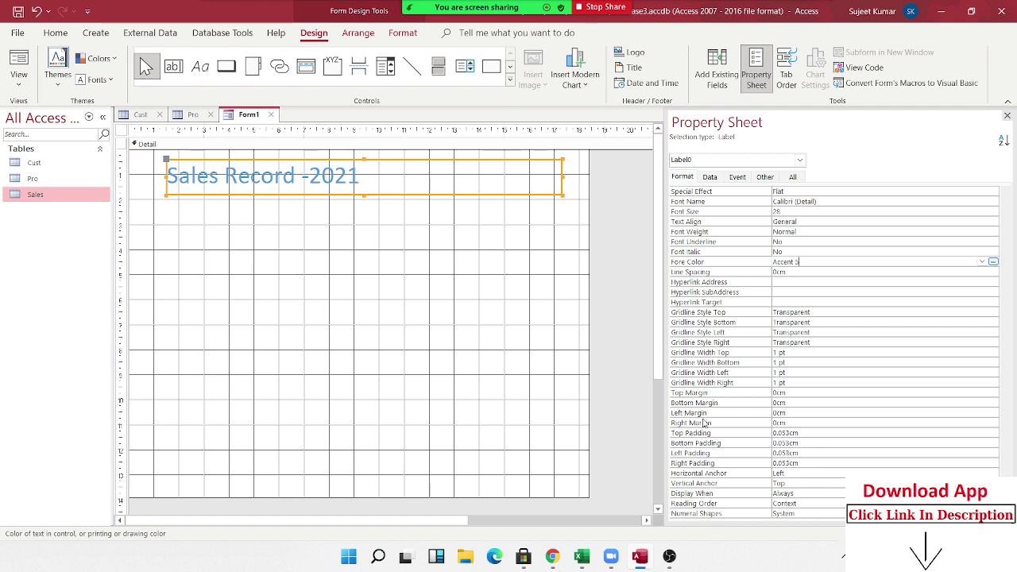
scroll(704, 424, up, 2)
scroll(704, 424, up, 2)
click(333, 245)
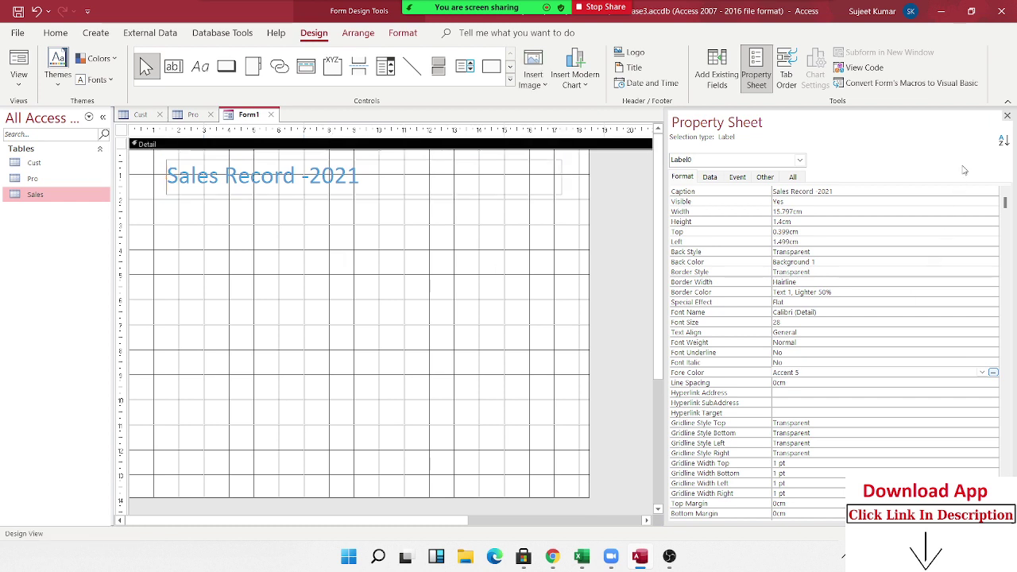
- Show all tables in the Field List, expand Sales, and add its ID field to the form
click(1008, 116)
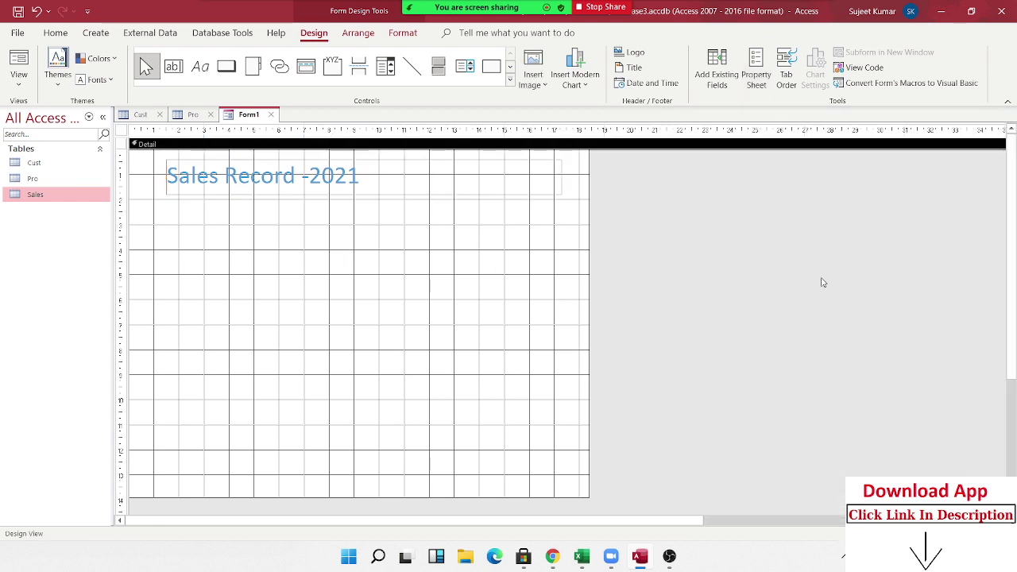
click(725, 81)
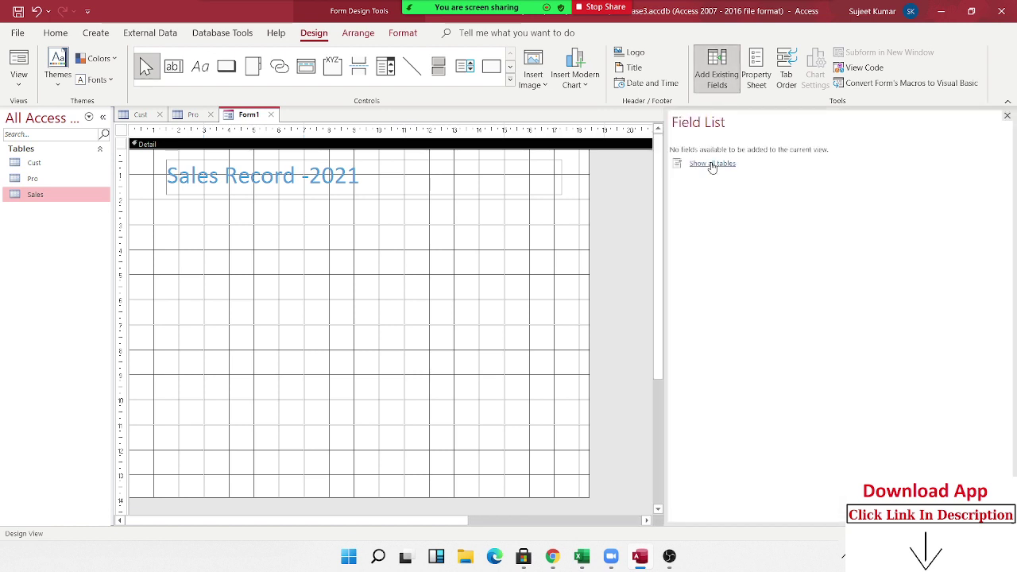
click(711, 166)
click(690, 190)
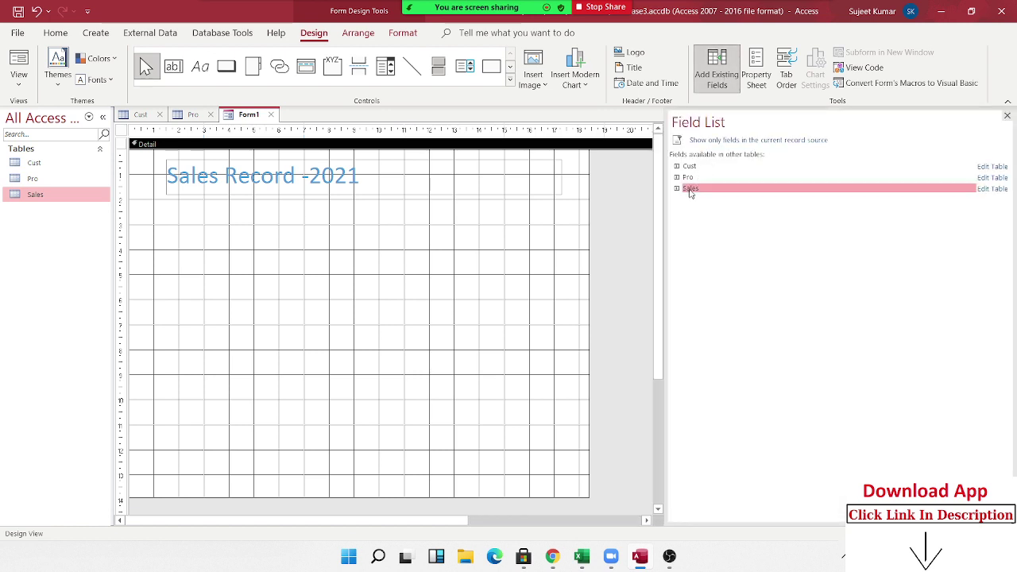
click(677, 189)
click(697, 200)
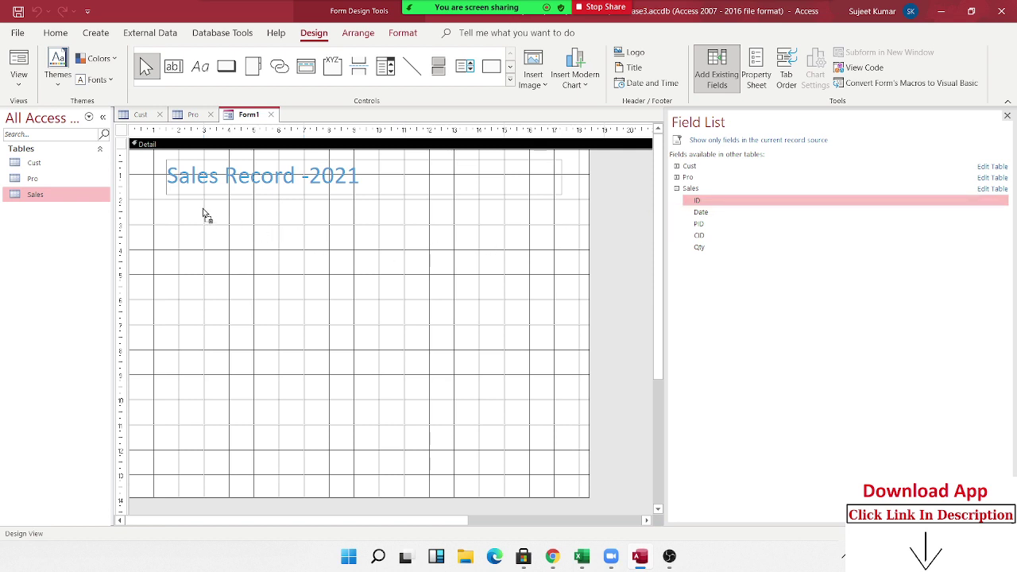
key(Return)
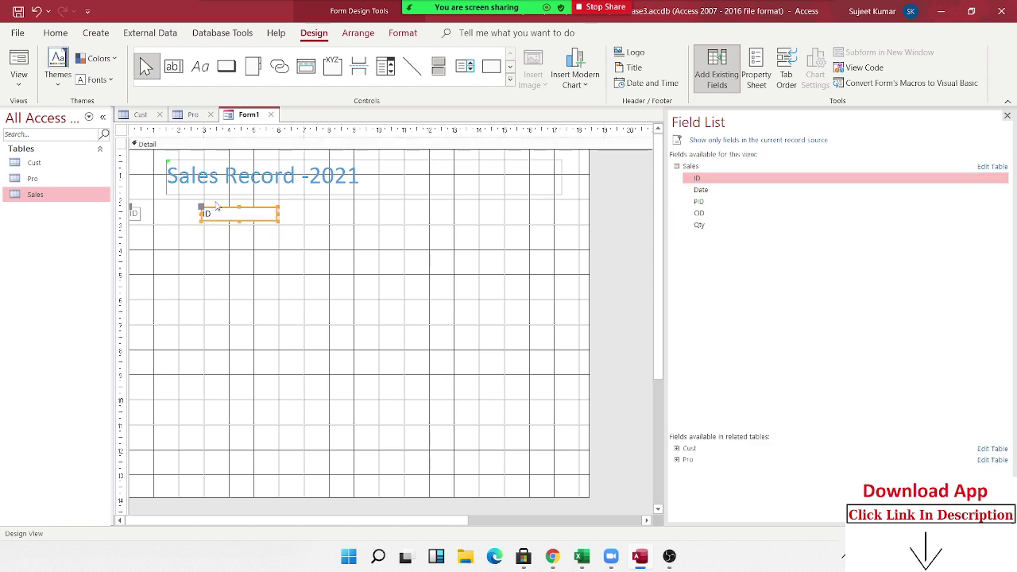
- Reposition the ID text box and its label so they sit side by side
drag(209, 209, 237, 210)
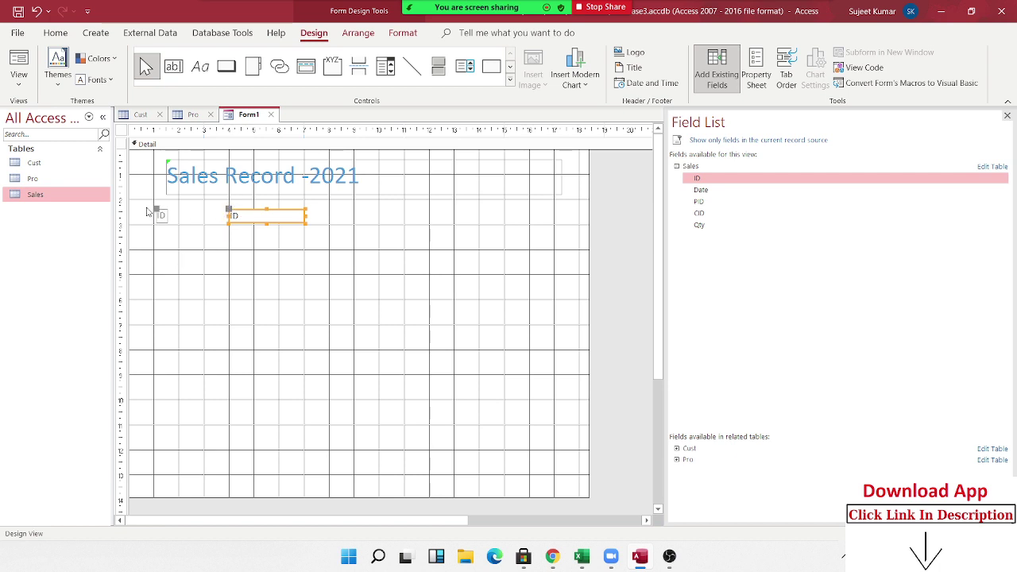
drag(156, 211, 211, 212)
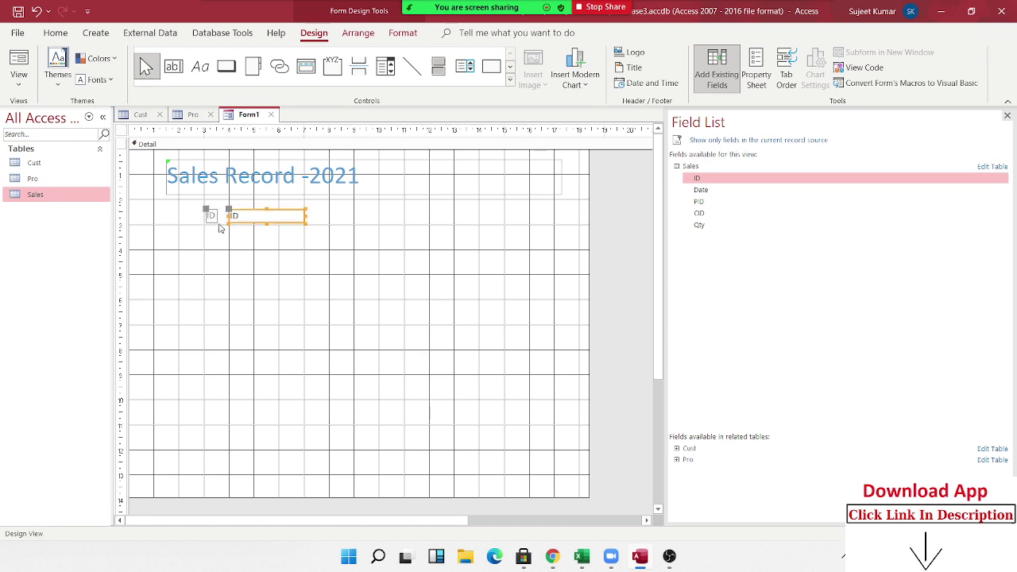
click(276, 252)
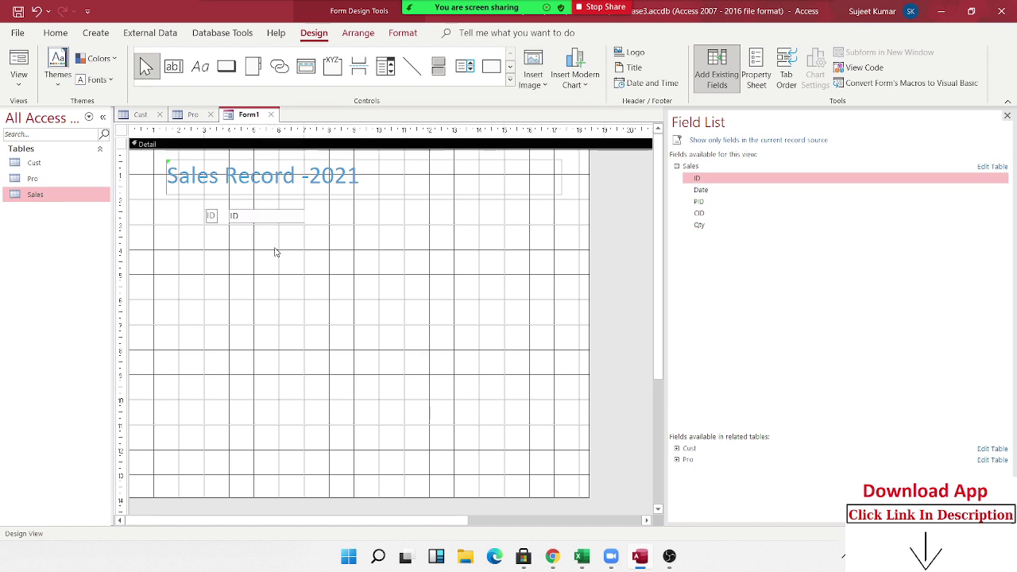
- Add the Date field to the form and line its label up with its box
click(746, 192)
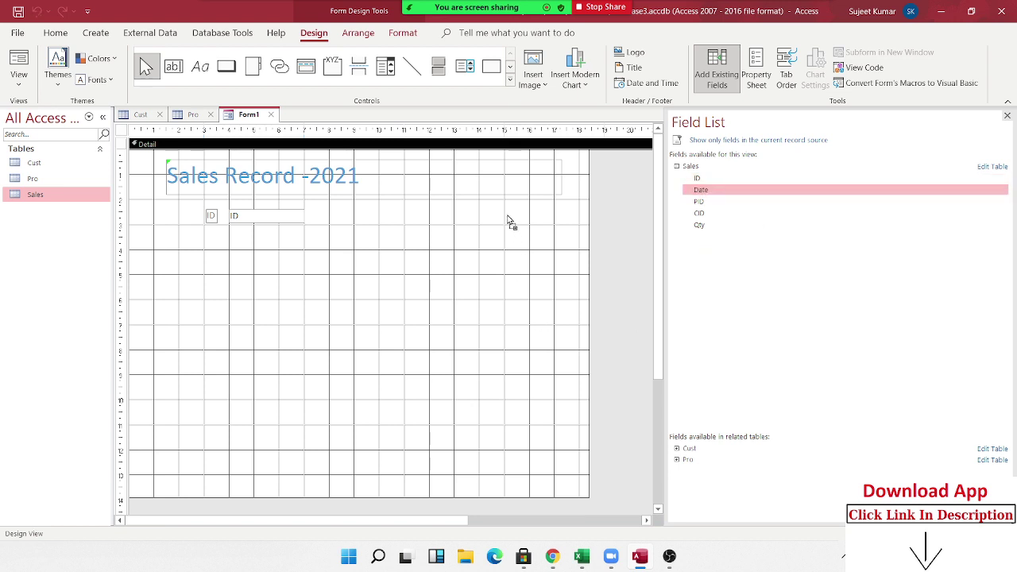
drag(745, 193, 511, 220)
drag(438, 215, 534, 210)
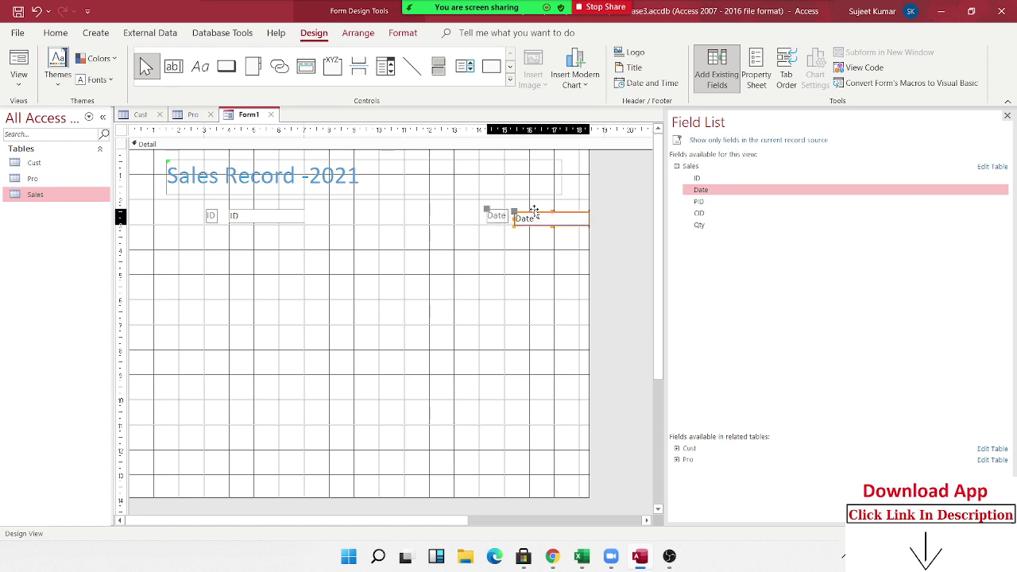
click(484, 213)
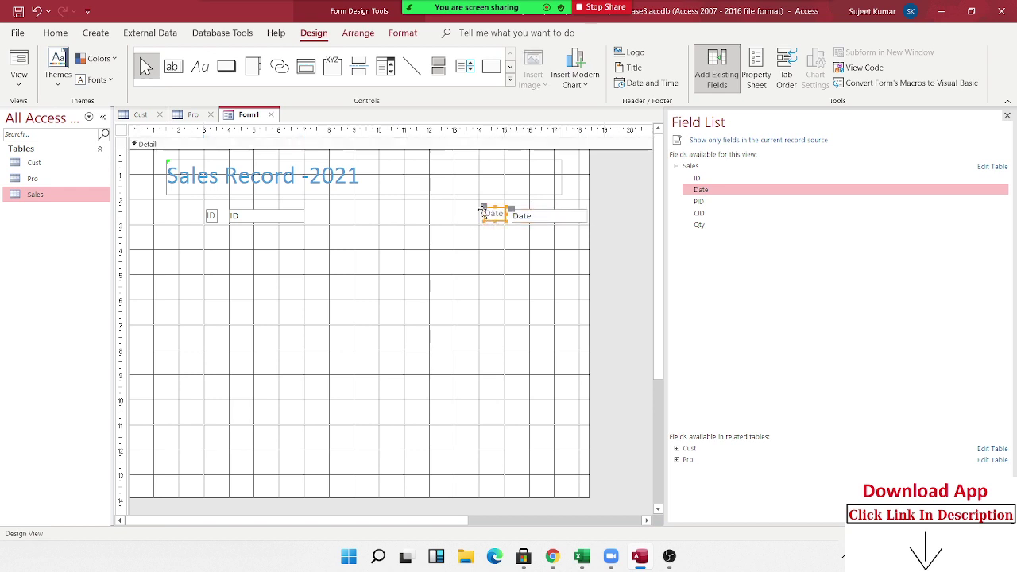
drag(483, 209, 484, 213)
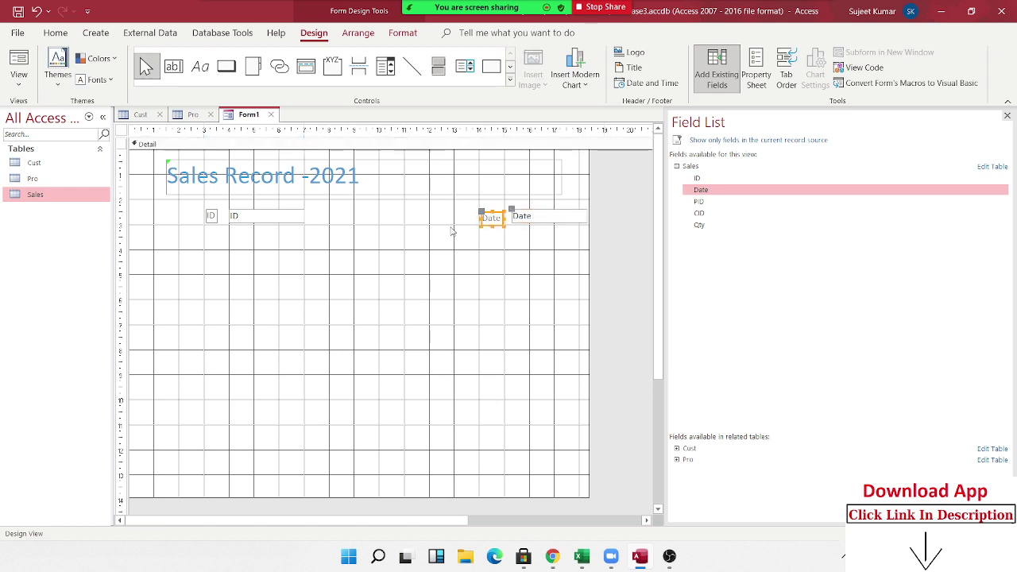
click(409, 257)
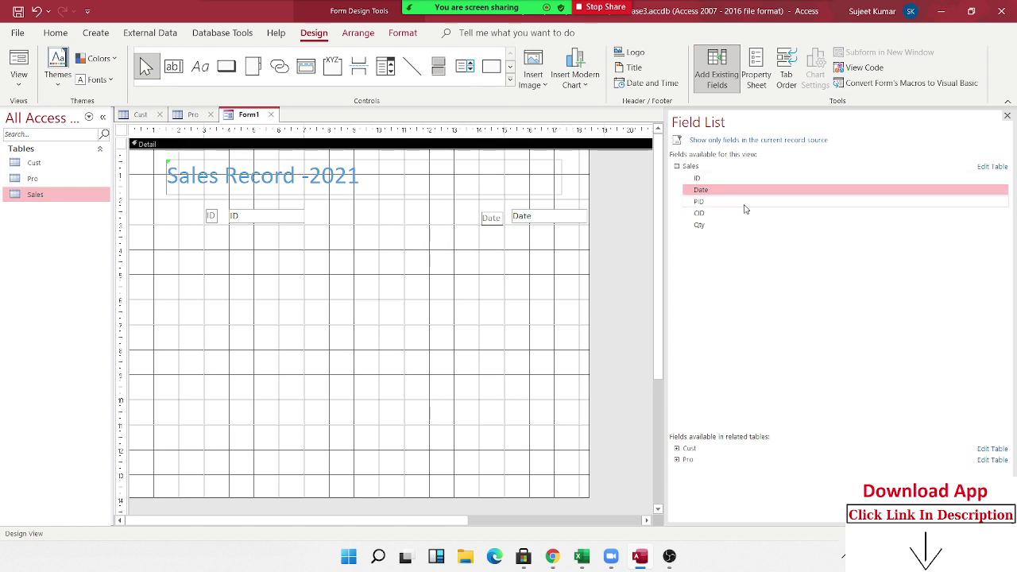
- Add the PID field below ID, align its label and box, and collapse Sales
mouse_move(745, 205)
mouse_down()
mouse_move(153, 249)
mouse_move(180, 248)
mouse_up()
shift+click(190, 256)
click(147, 249)
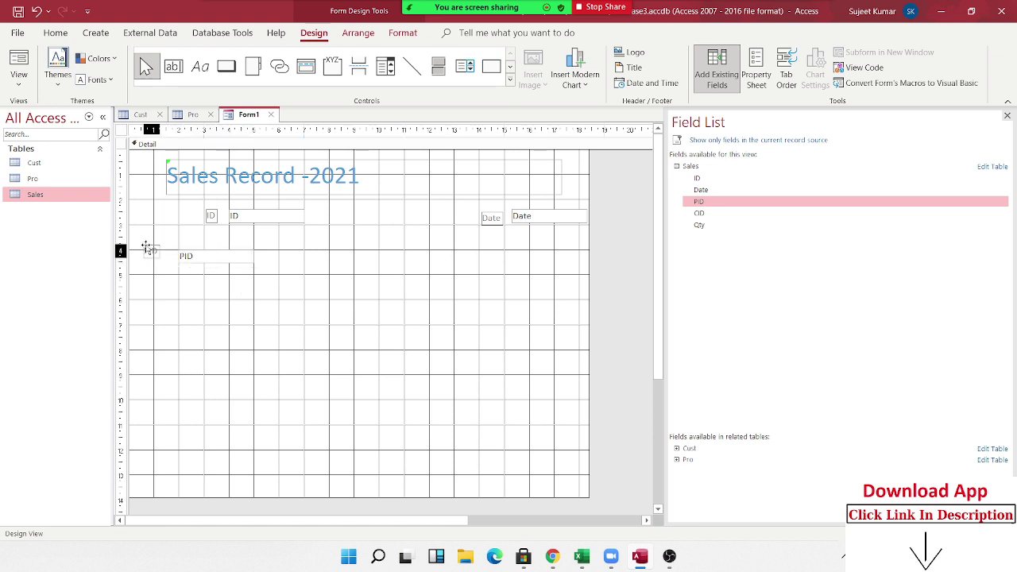
drag(147, 248, 182, 256)
click(183, 256)
click(501, 294)
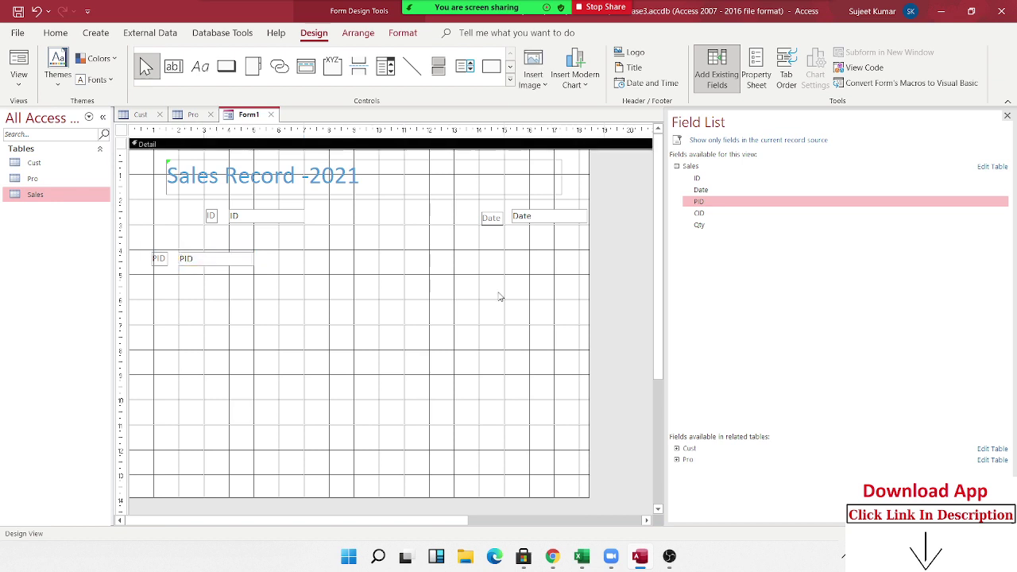
click(677, 167)
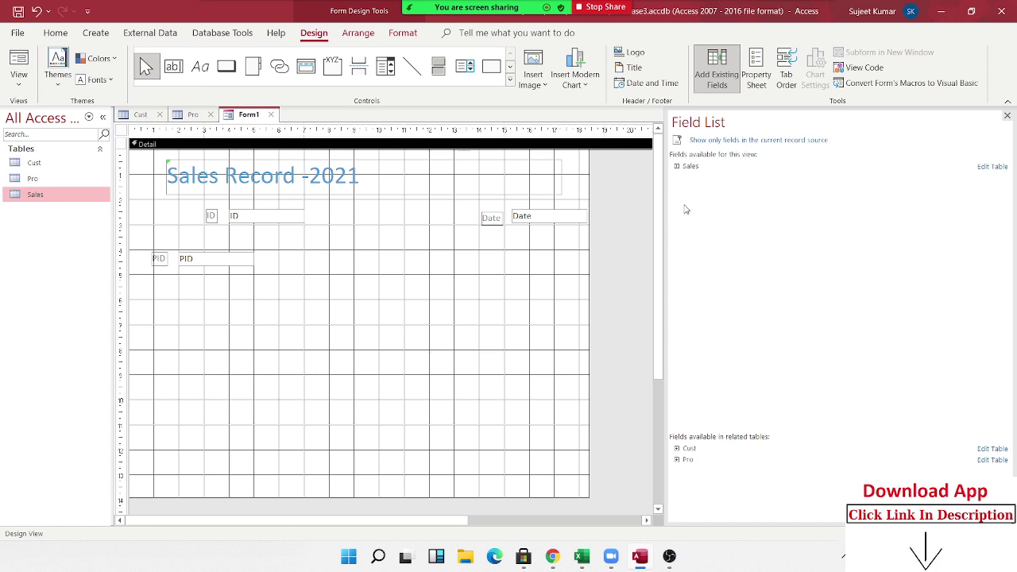
- Expand the Pro table and add its product Name field to the form
click(677, 449)
click(678, 494)
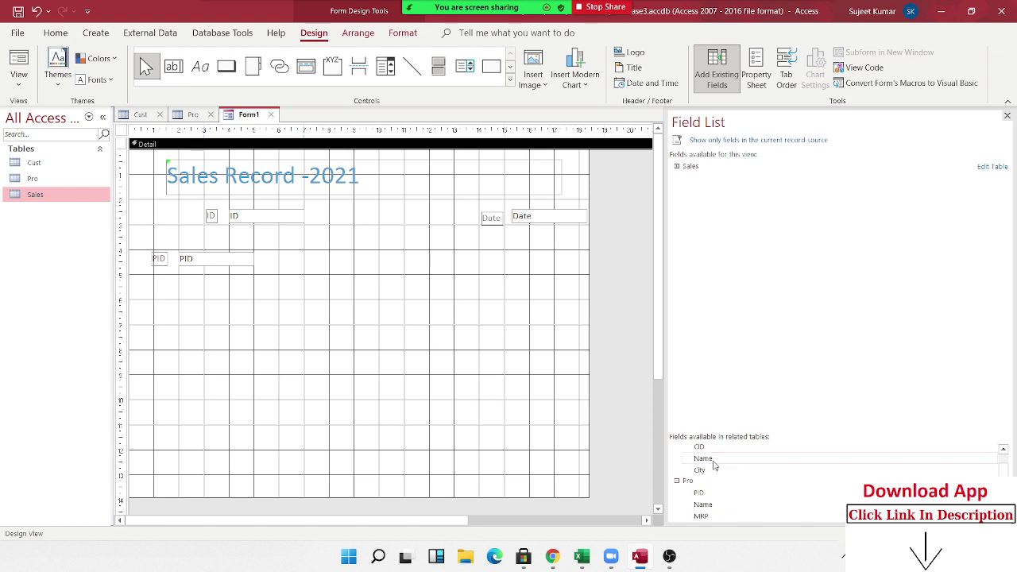
drag(704, 505, 372, 260)
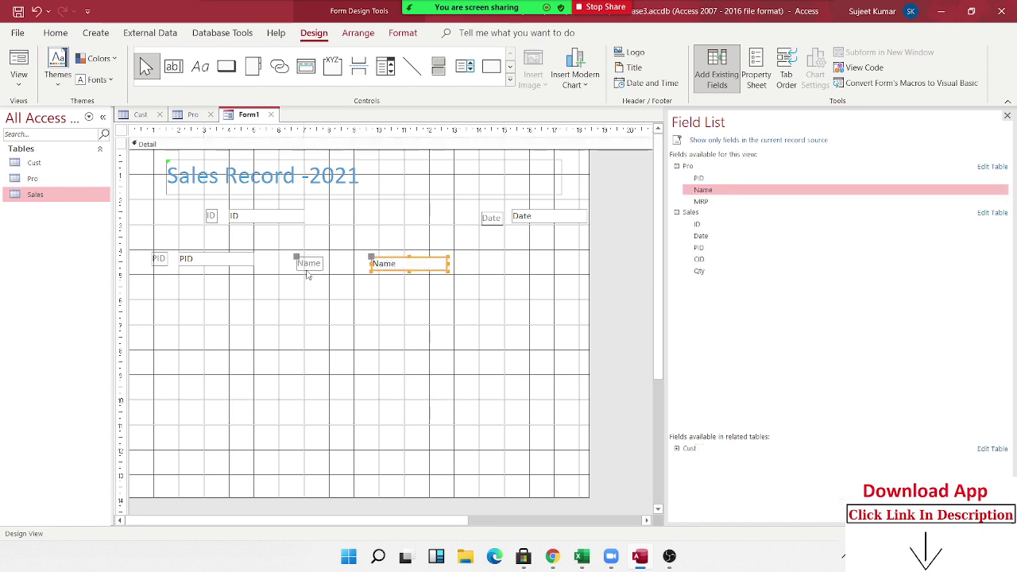
click(238, 305)
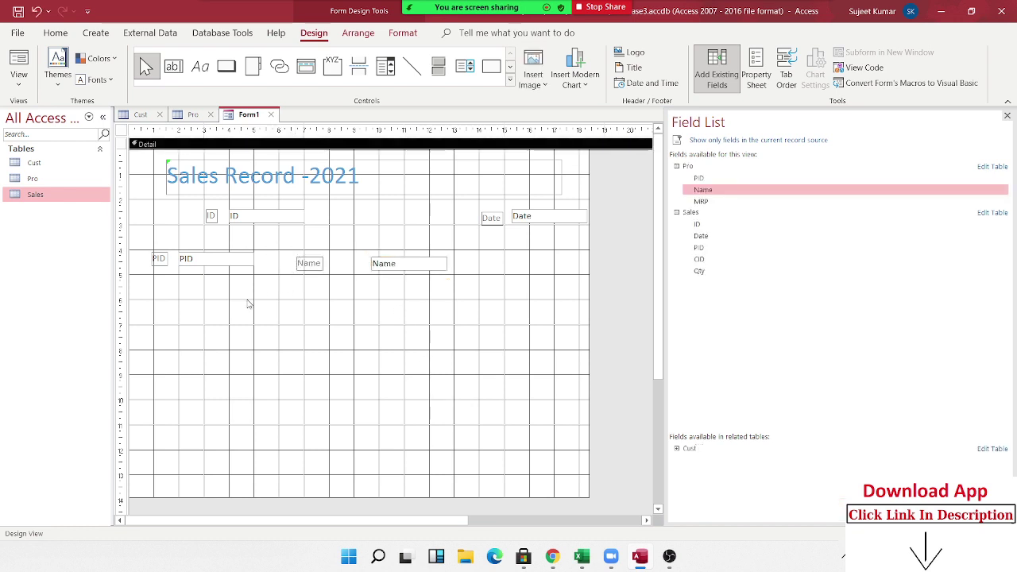
- Move the PID and Name labels above their boxes, with Name placed beside PID
click(159, 258)
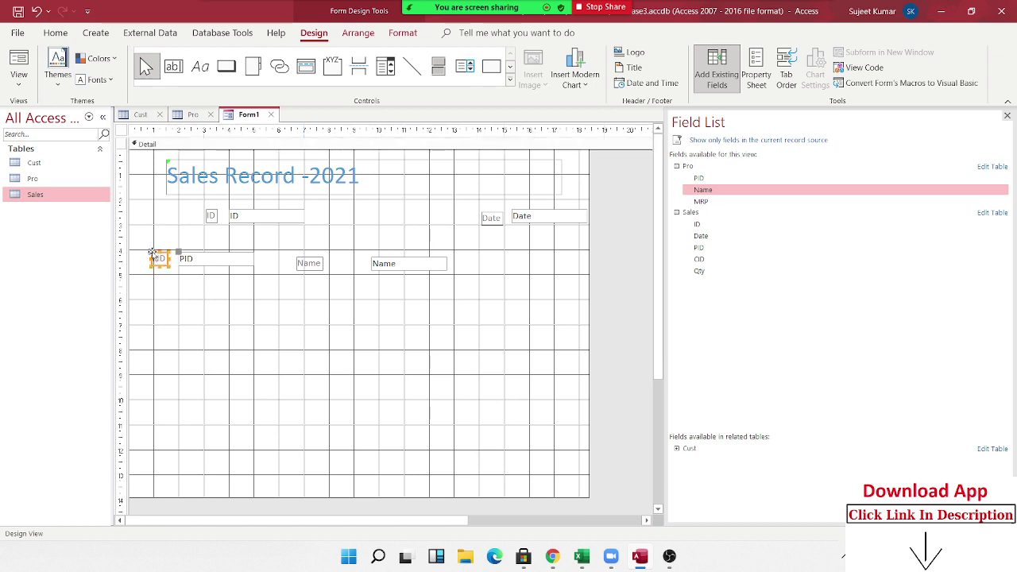
drag(163, 243, 182, 236)
click(245, 310)
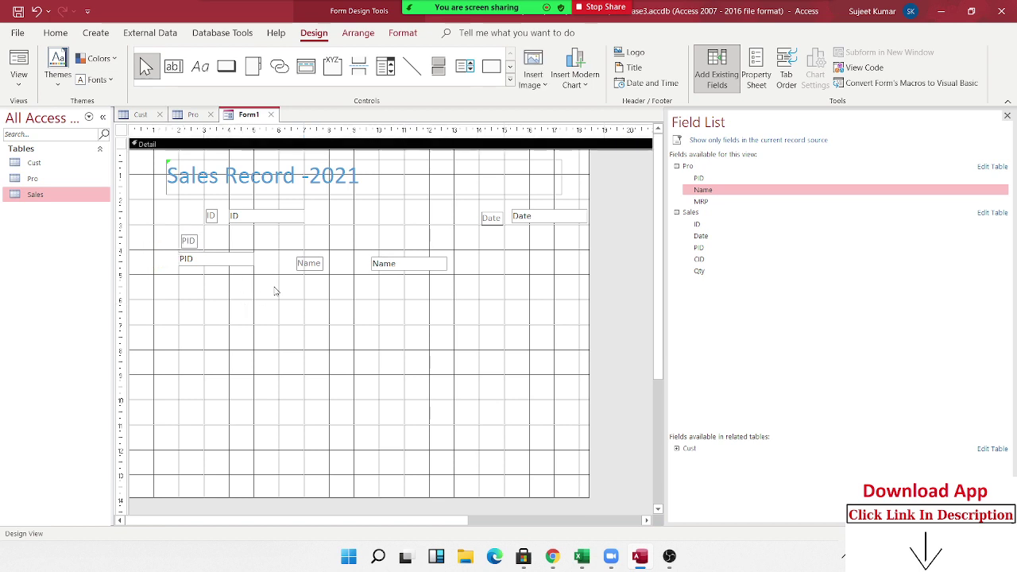
click(298, 269)
drag(298, 269, 259, 236)
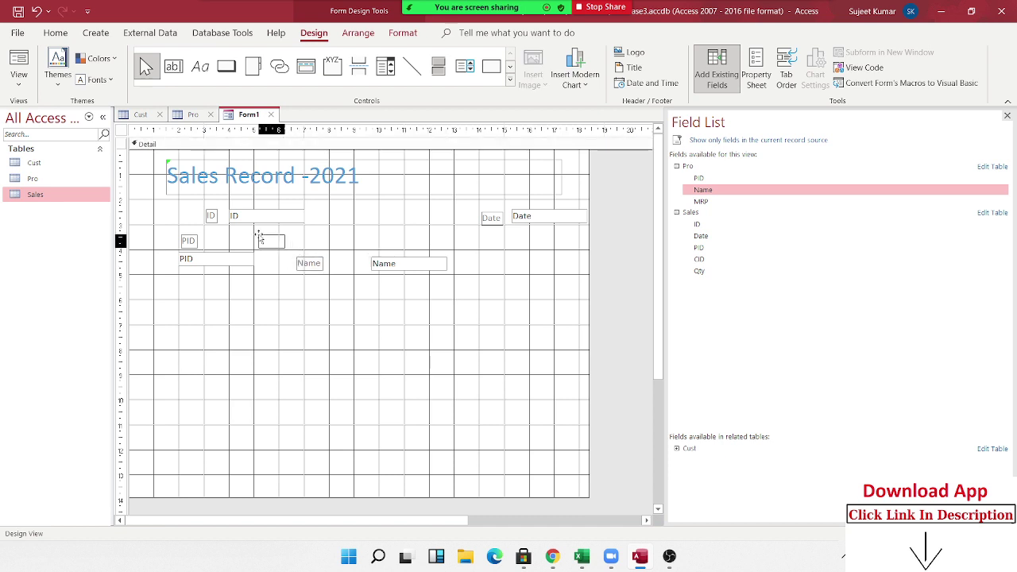
drag(370, 263, 257, 252)
click(318, 308)
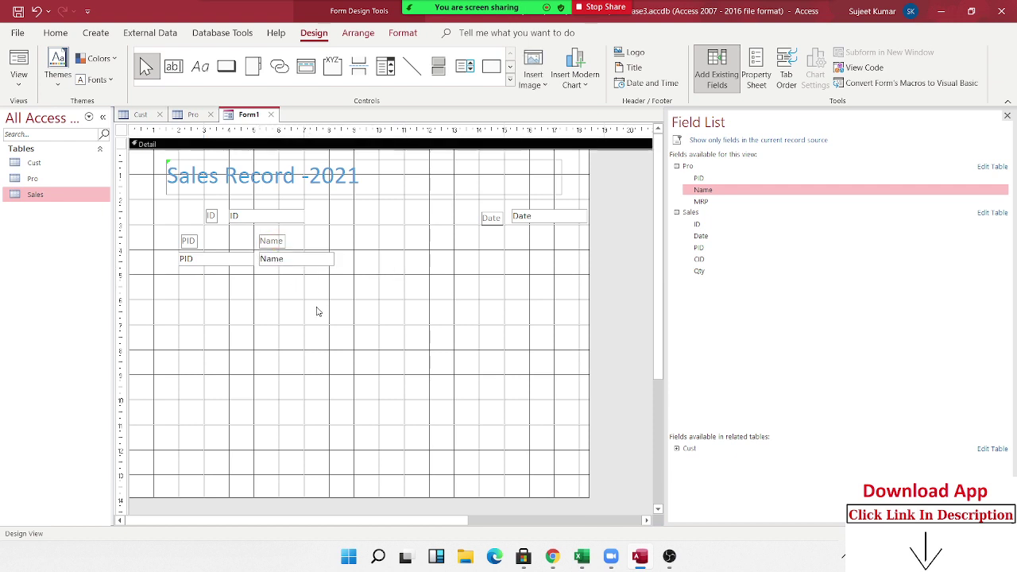
- Add the MRP field beside Name, its label above the text box
drag(705, 202, 430, 264)
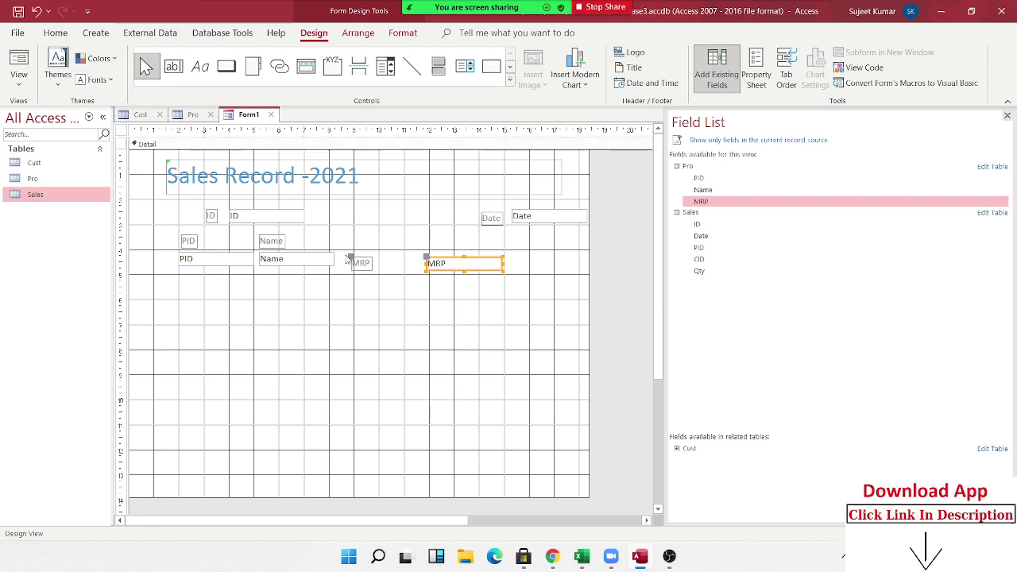
mouse_move(352, 252)
mouse_down()
mouse_move(356, 236)
mouse_move(359, 257)
mouse_move(355, 236)
mouse_up()
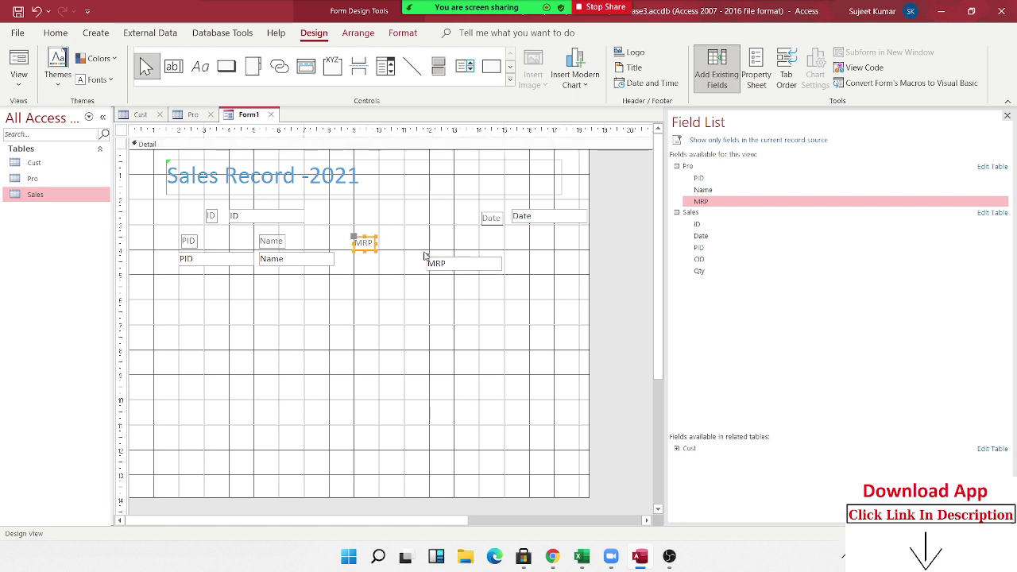
drag(427, 257, 359, 256)
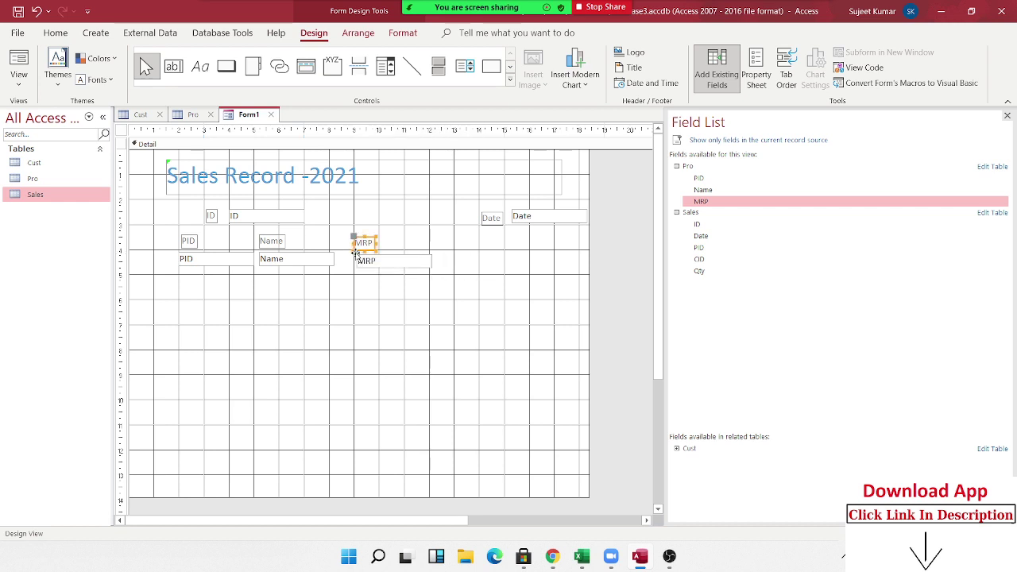
click(367, 296)
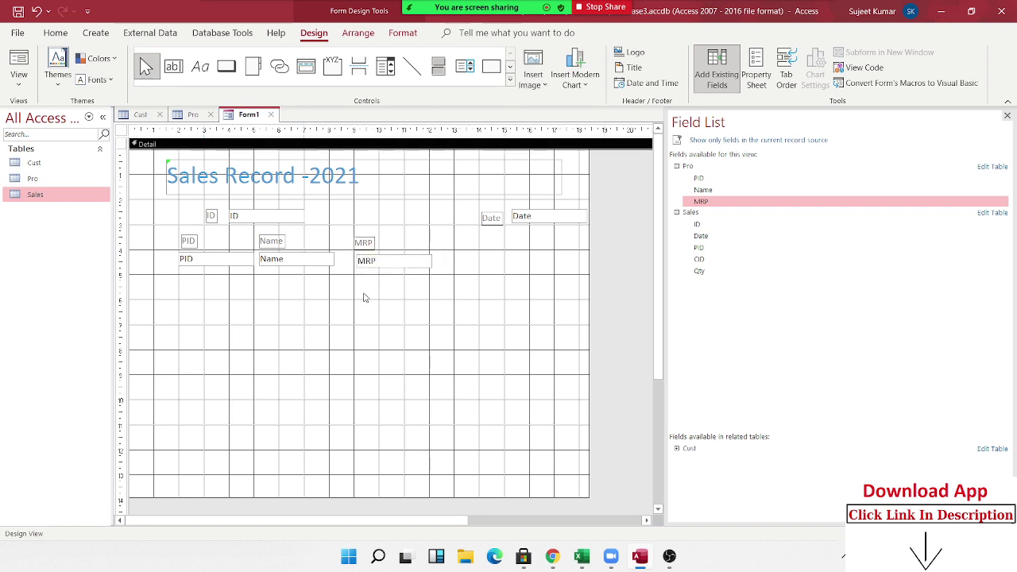
- Place CID below PID and Qty beside MRP, then drop the customer Name field on the form
click(677, 449)
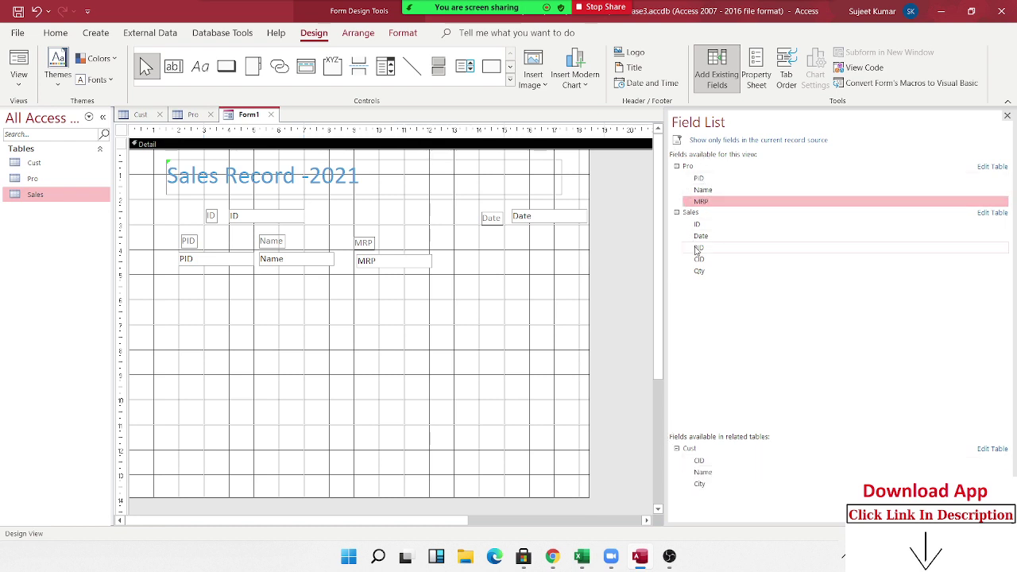
mouse_move(700, 271)
mouse_down()
mouse_move(182, 306)
mouse_move(185, 286)
mouse_up()
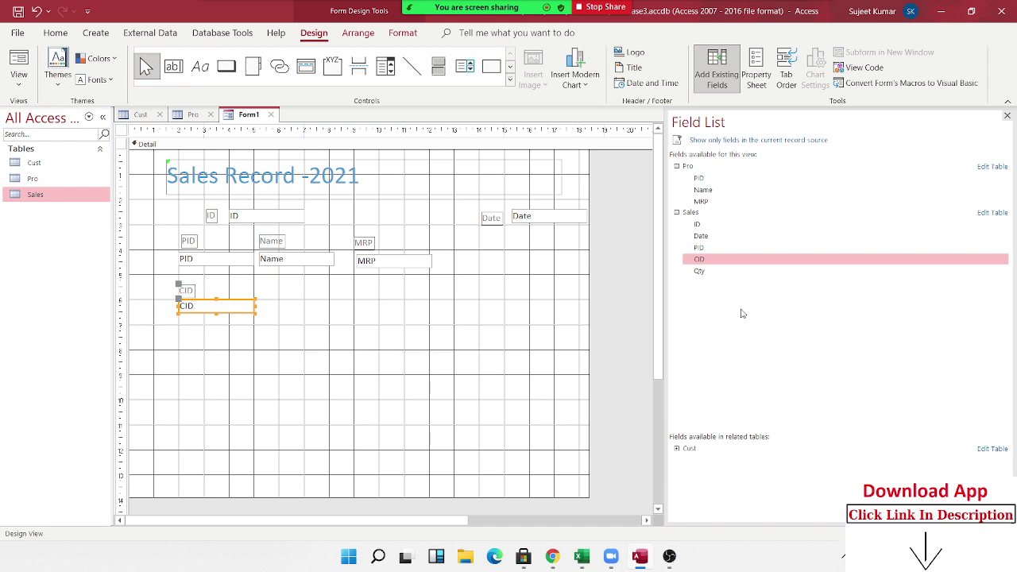
click(677, 449)
click(720, 271)
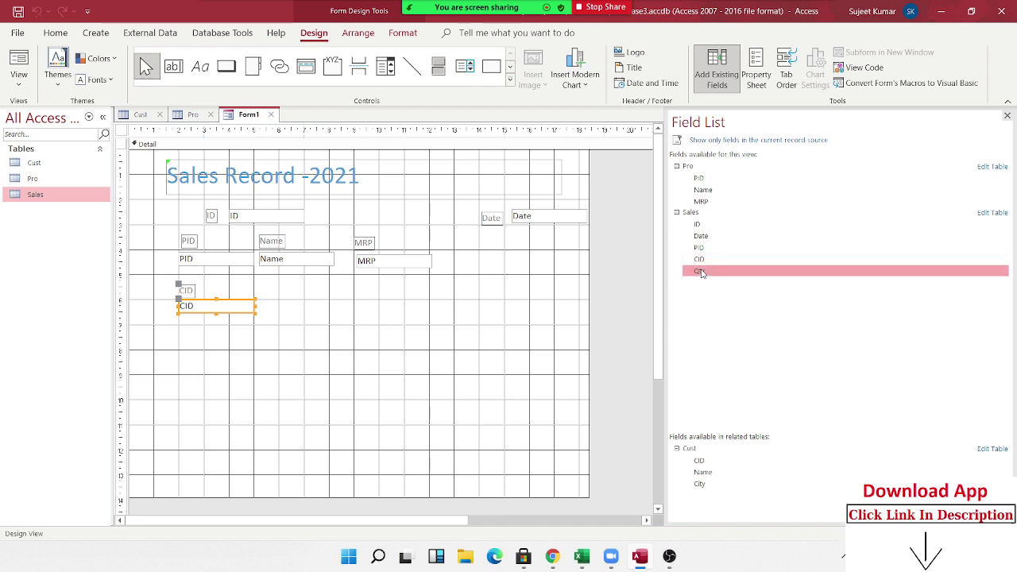
drag(702, 272, 476, 267)
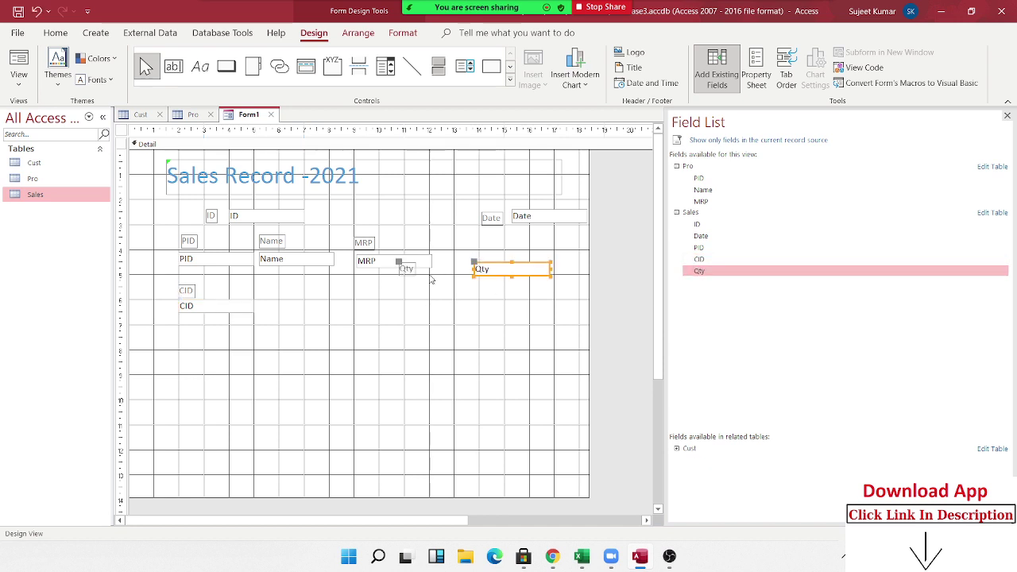
drag(399, 262, 443, 231)
drag(476, 262, 447, 254)
click(611, 330)
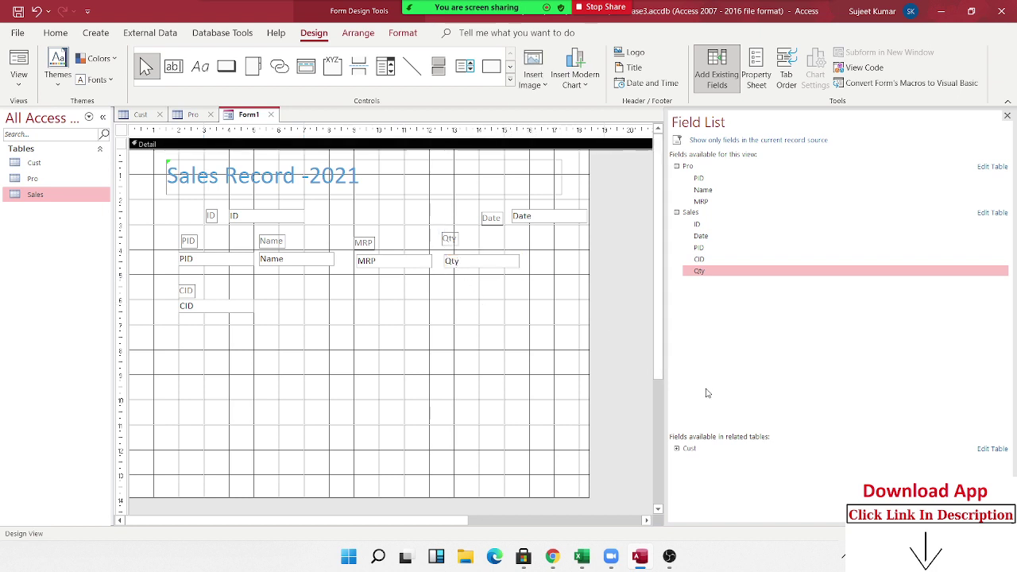
click(677, 449)
drag(713, 478, 322, 314)
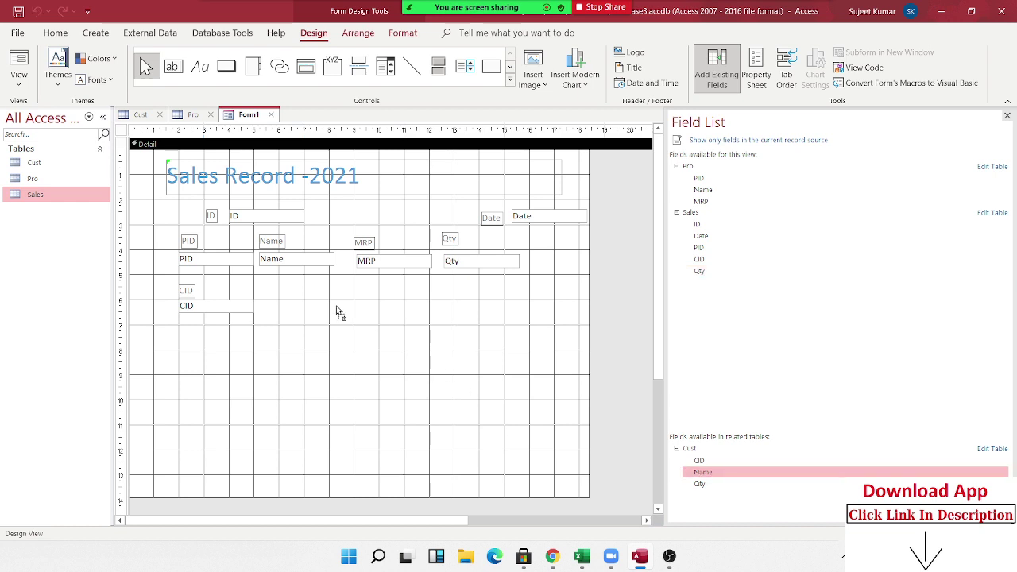
- Move the Name_Cust label and text box beside CID, label above the box
drag(252, 309, 268, 276)
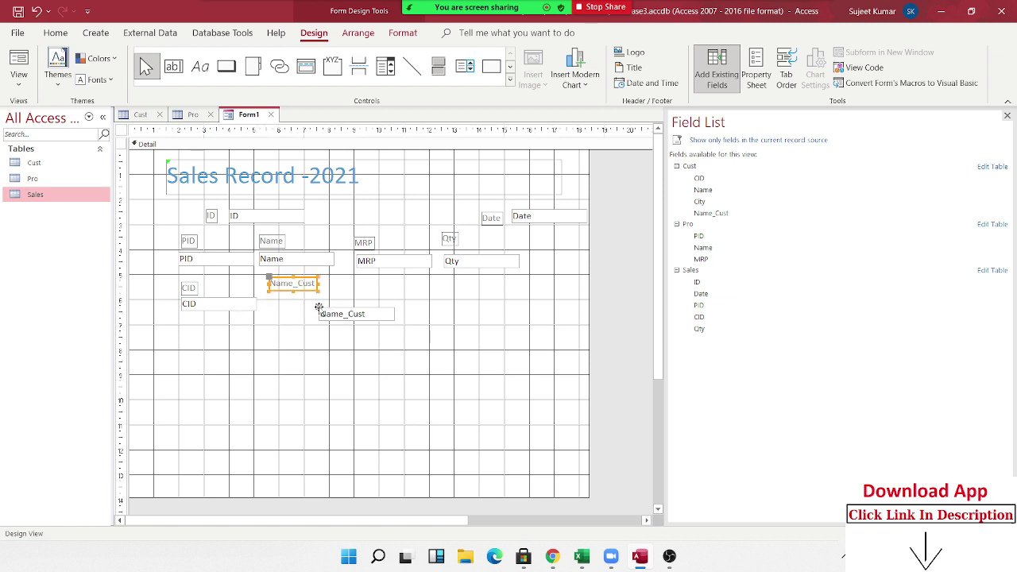
drag(329, 309, 270, 302)
click(363, 350)
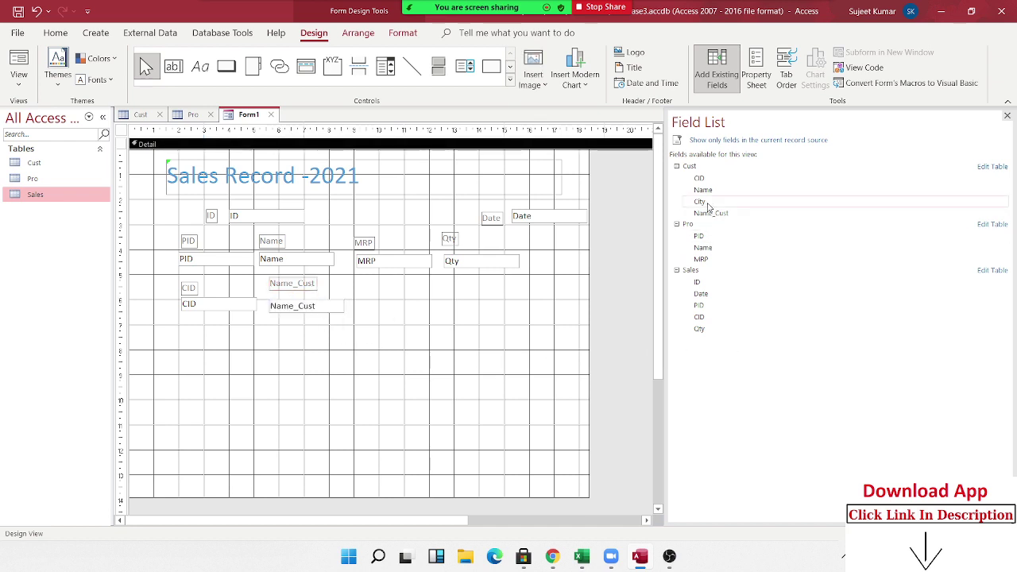
- Add the City field beside Name_Cust with its label above its text box
drag(710, 202, 404, 306)
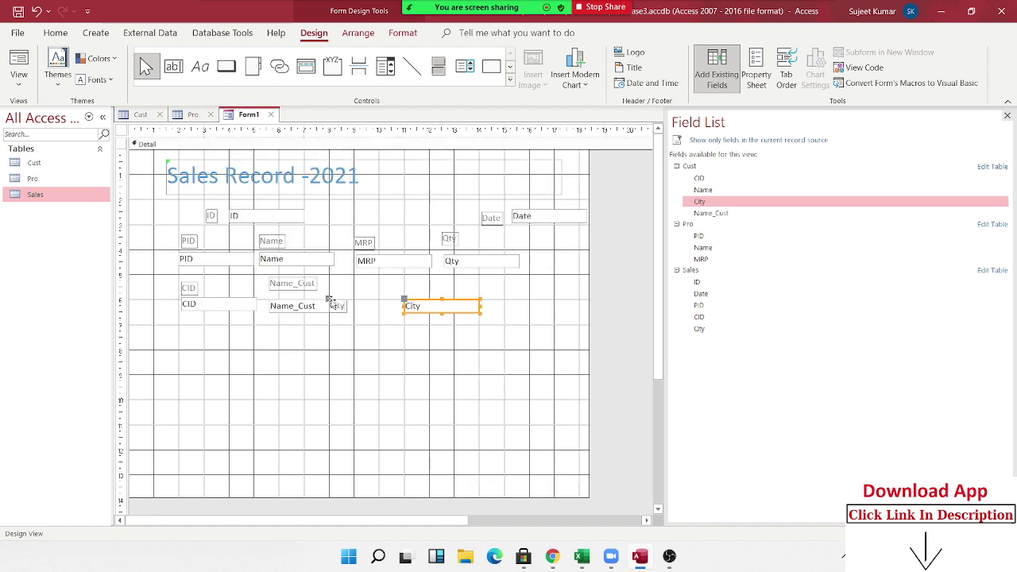
mouse_move(330, 301)
mouse_down()
mouse_move(347, 296)
mouse_move(347, 284)
mouse_up()
click(405, 306)
drag(404, 300, 358, 300)
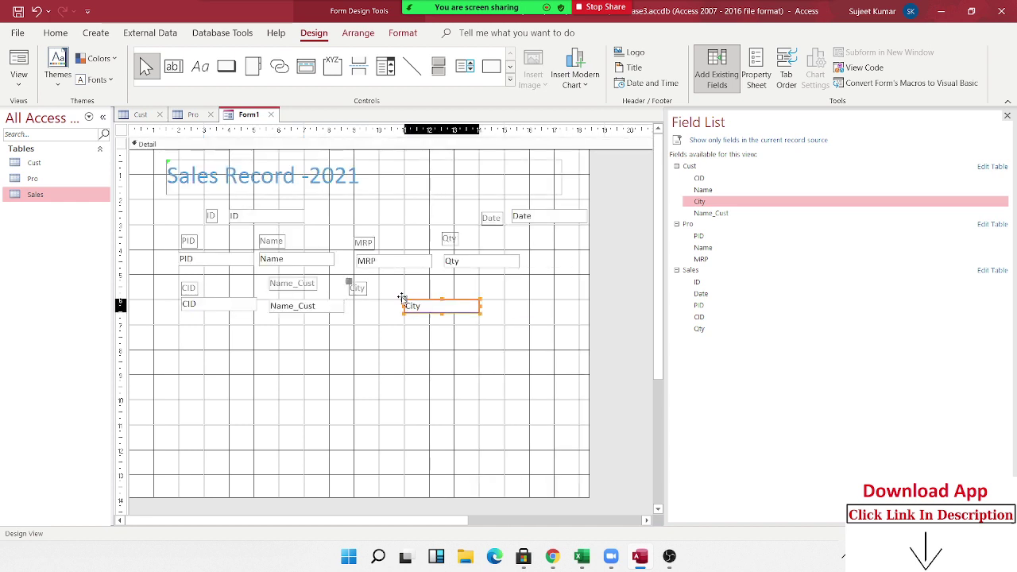
click(389, 342)
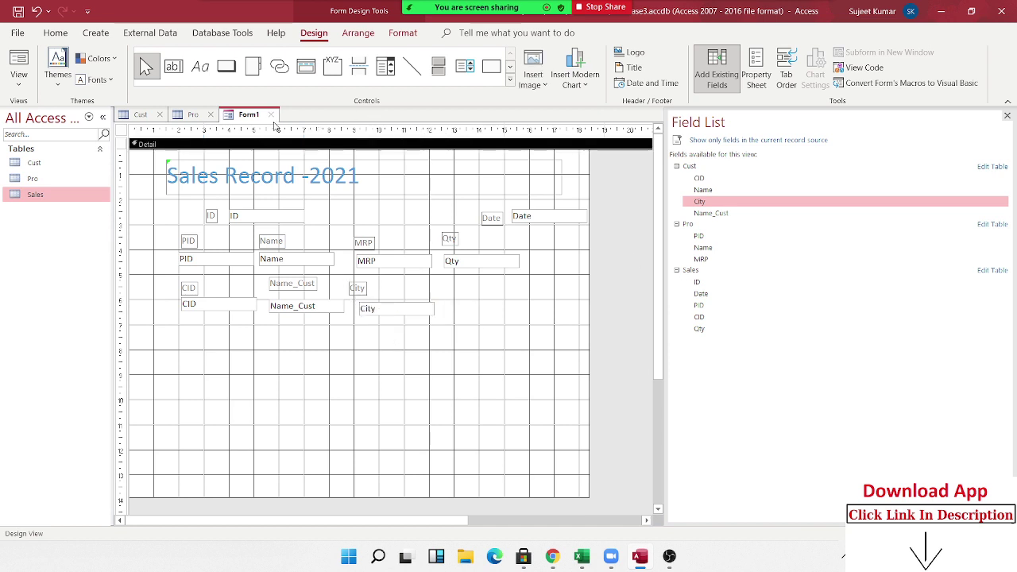
- Save the form design as 'Sales' and open it in form view
click(271, 115)
click(461, 313)
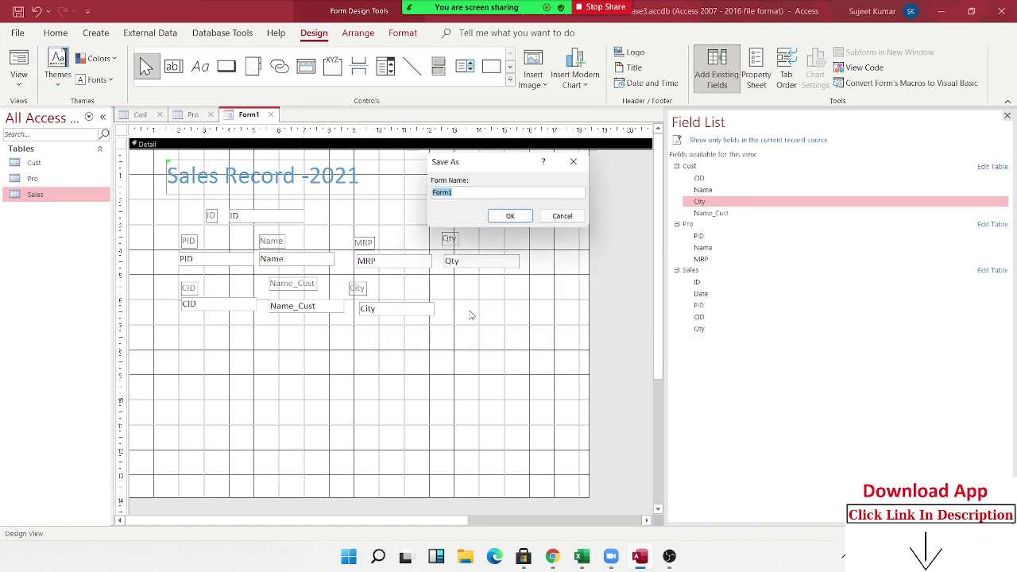
text(SA)
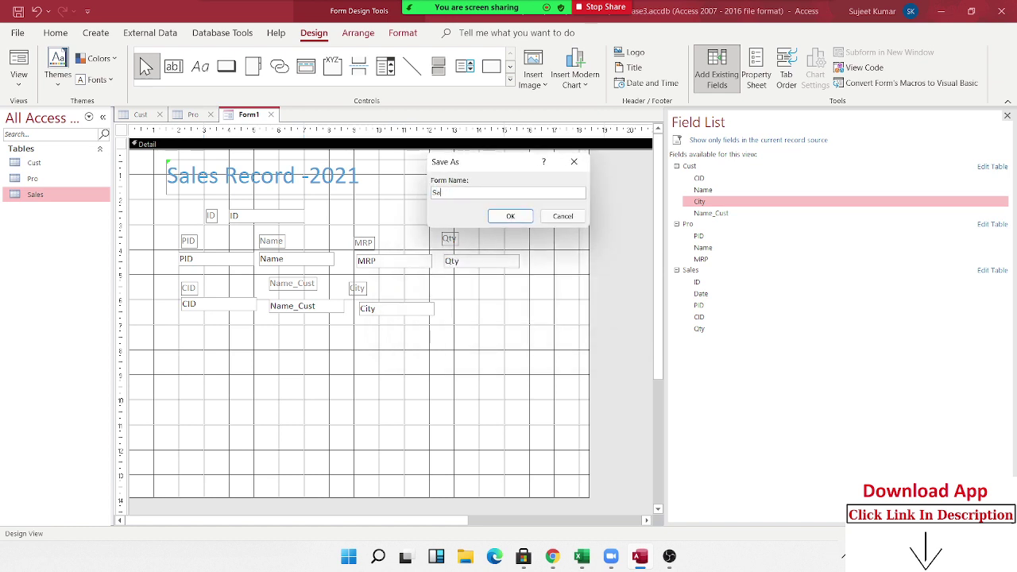
click(510, 215)
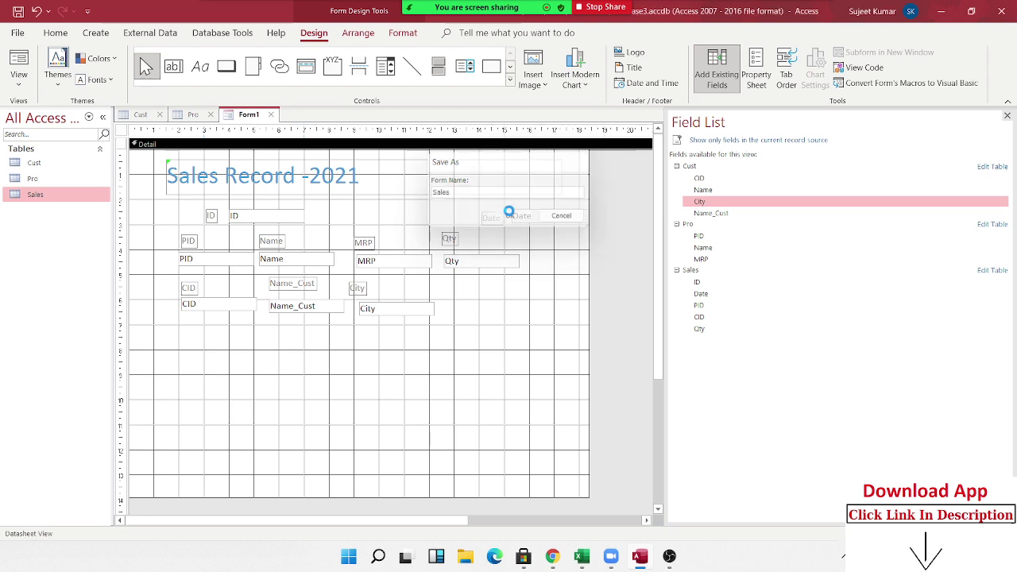
double_click(73, 225)
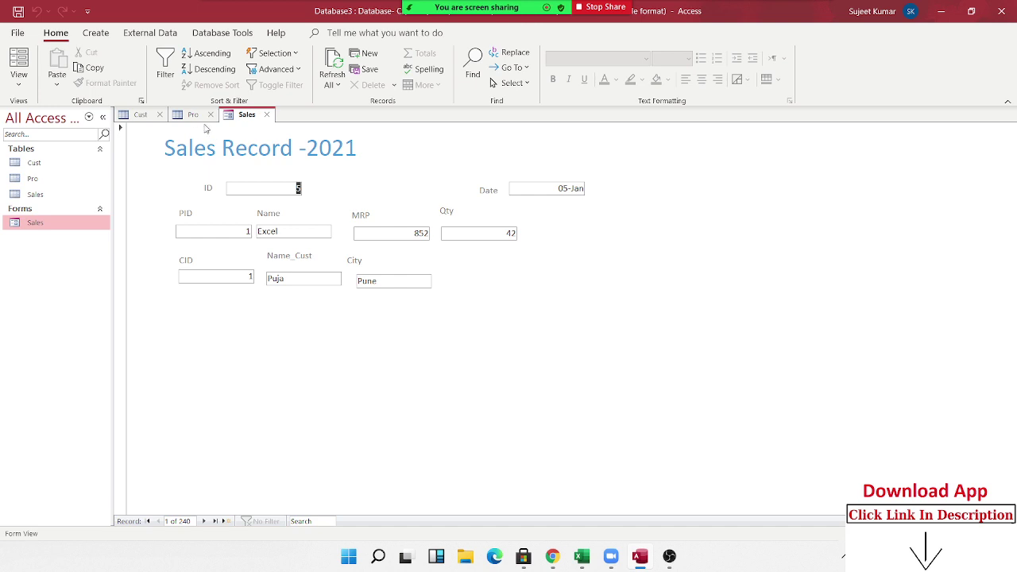
- Try editing the ID field, which is AutoNumber and cannot be changed
text(1)
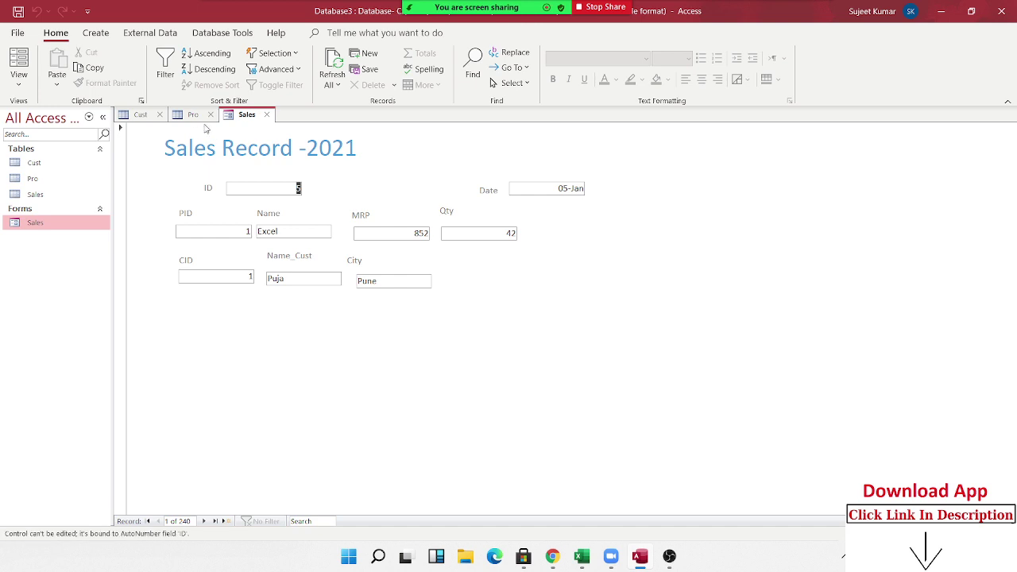
click(291, 189)
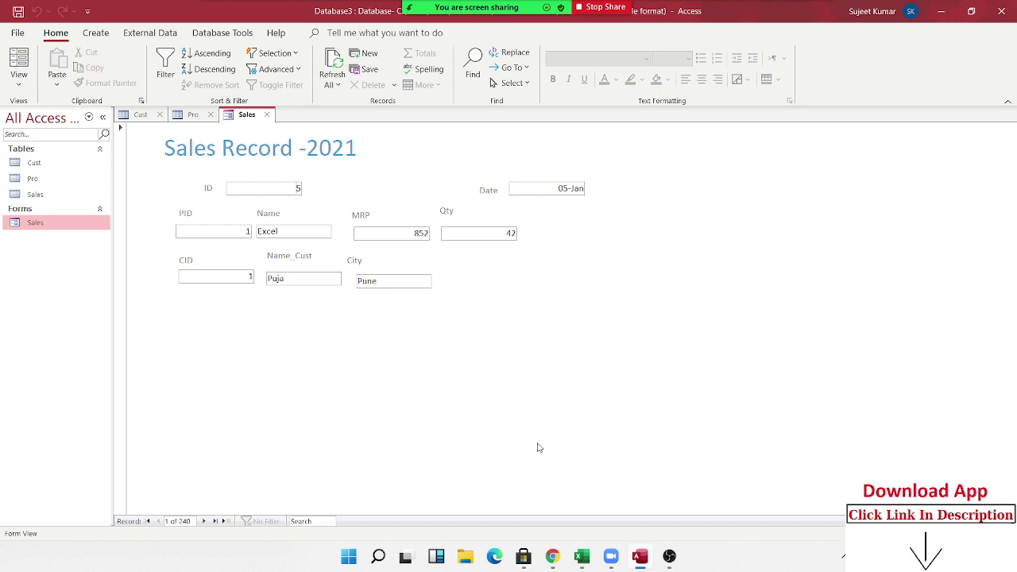
key(BackSpace)
- Jump to record 20 using the record navigation box
click(190, 521)
text(20)
key(Return)
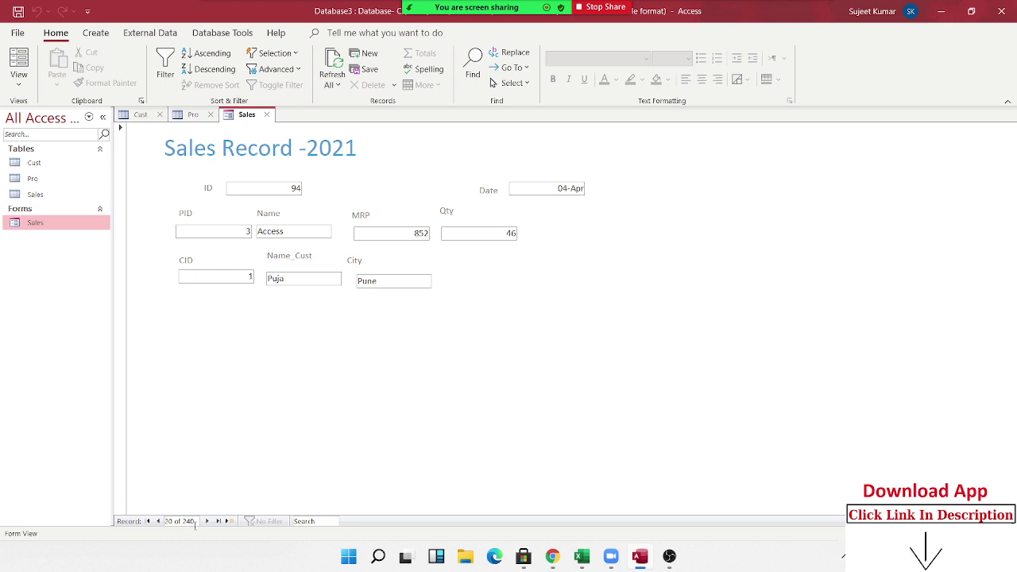
click(192, 521)
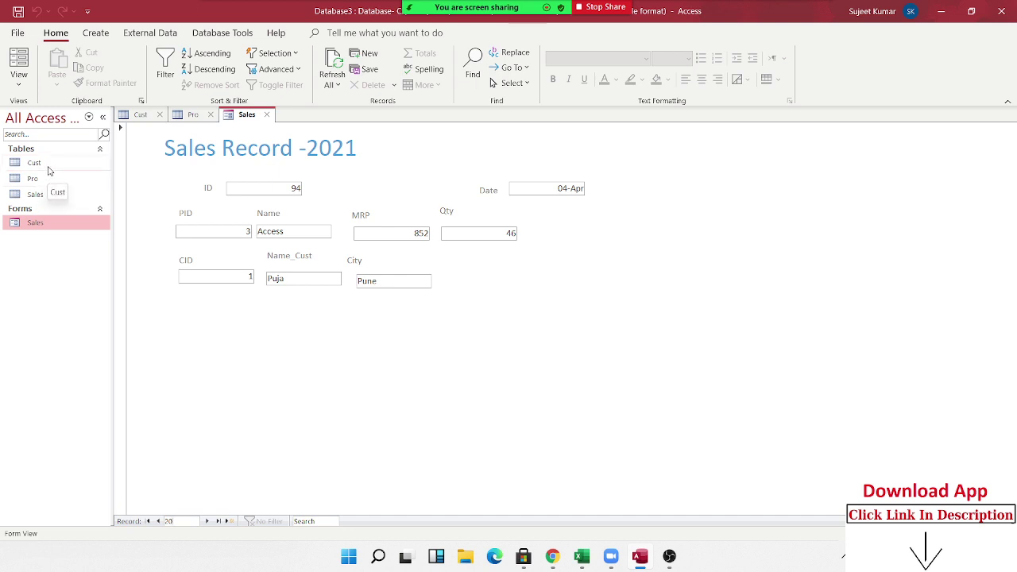
- Open the Sales table datasheet from the navigation pane
click(48, 167)
click(45, 192)
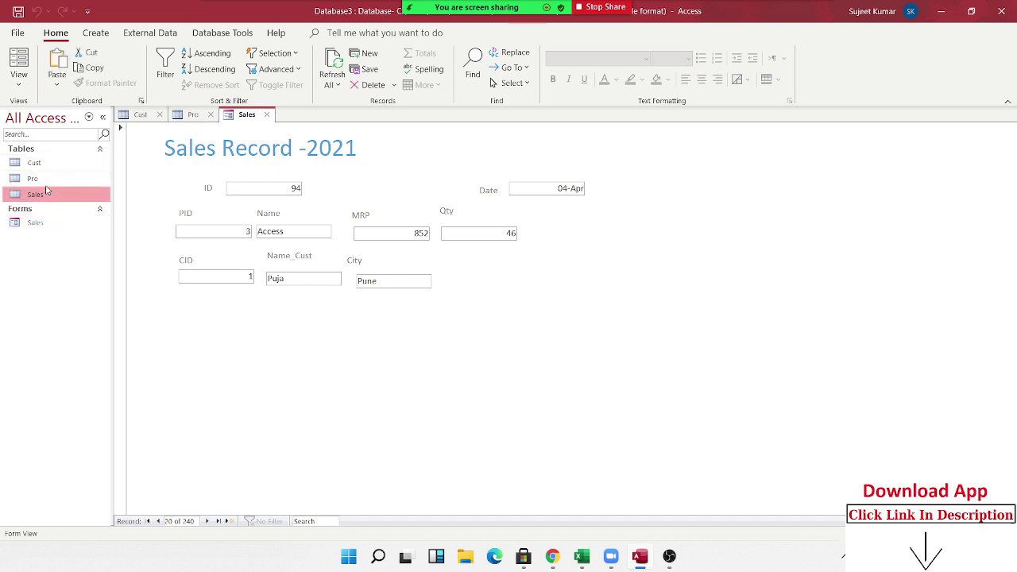
double_click(36, 194)
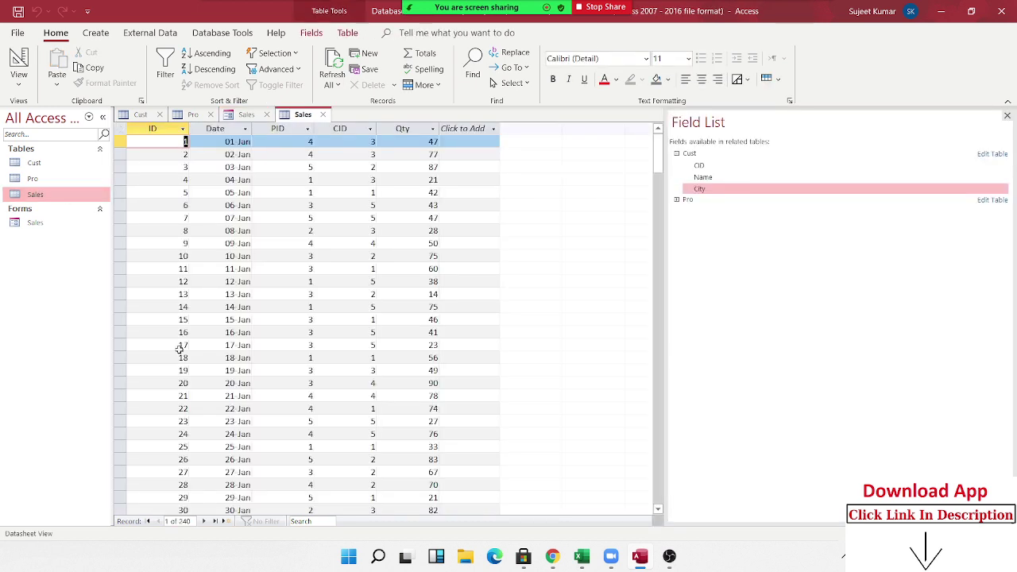
- Scroll down the Sales table and select the record with ID 94
click(168, 383)
scroll(169, 382, down, 4)
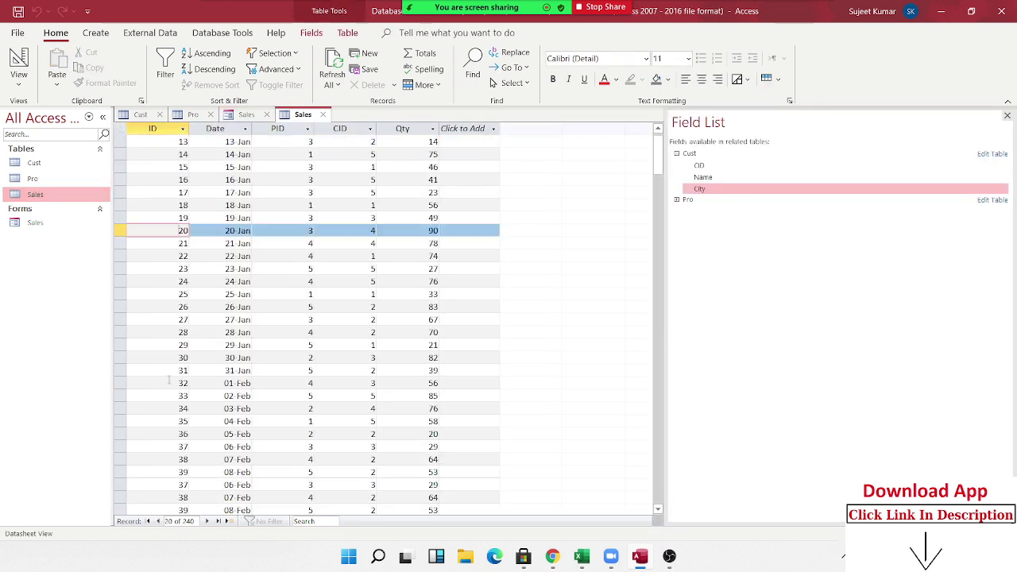
scroll(169, 381, down, 8)
scroll(169, 380, down, 10)
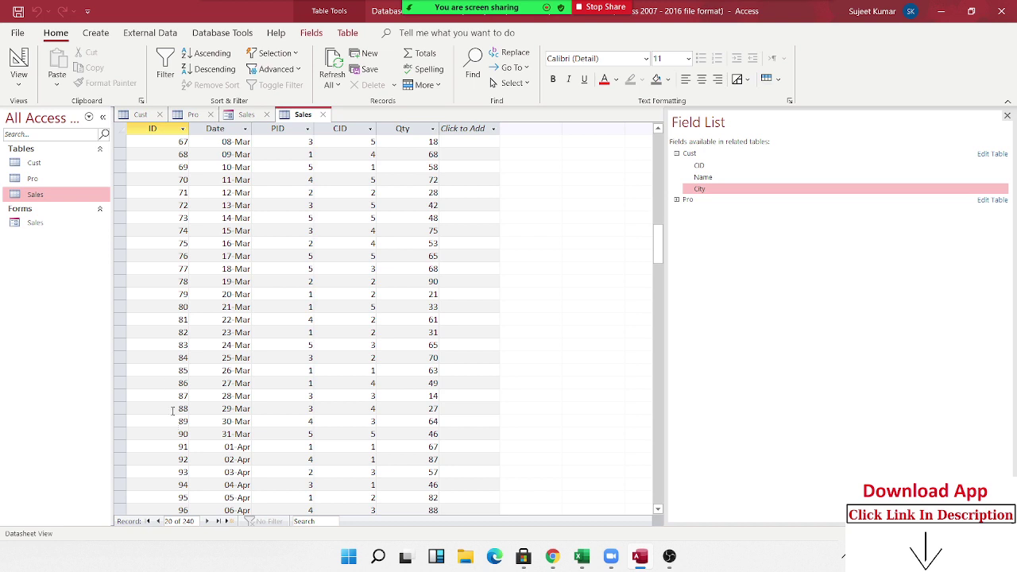
scroll(173, 410, down, 3)
scroll(173, 408, down, 3)
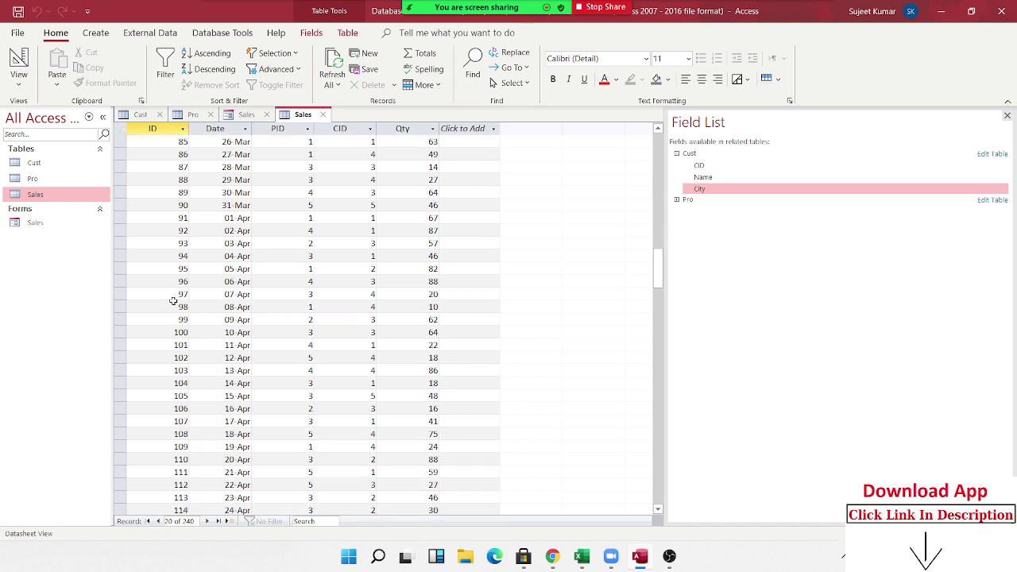
click(180, 256)
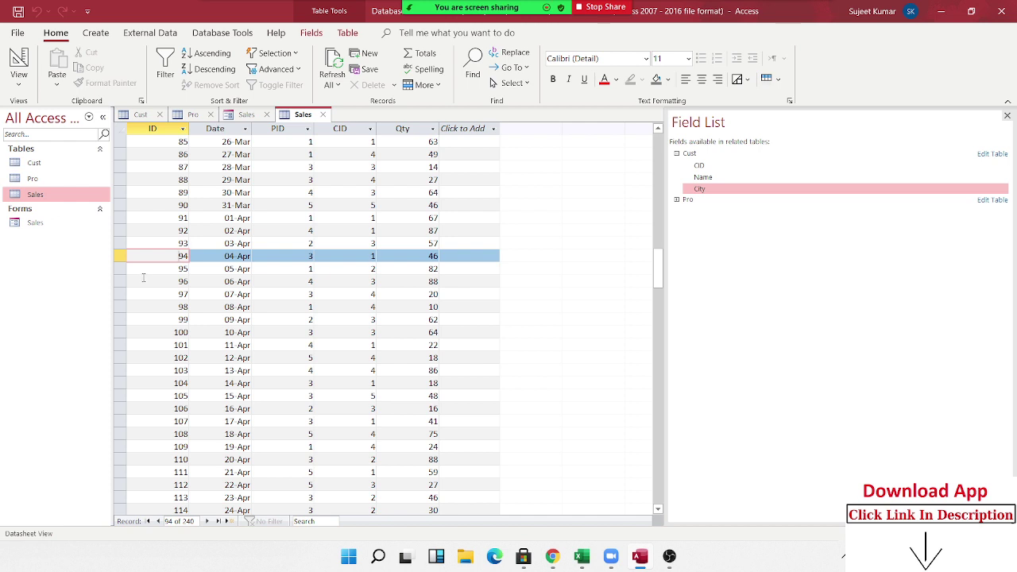
- Open the Cust table and the Sales Record -2021 form, and confirm the AutoNumber ID field won't accept edits
double_click(34, 163)
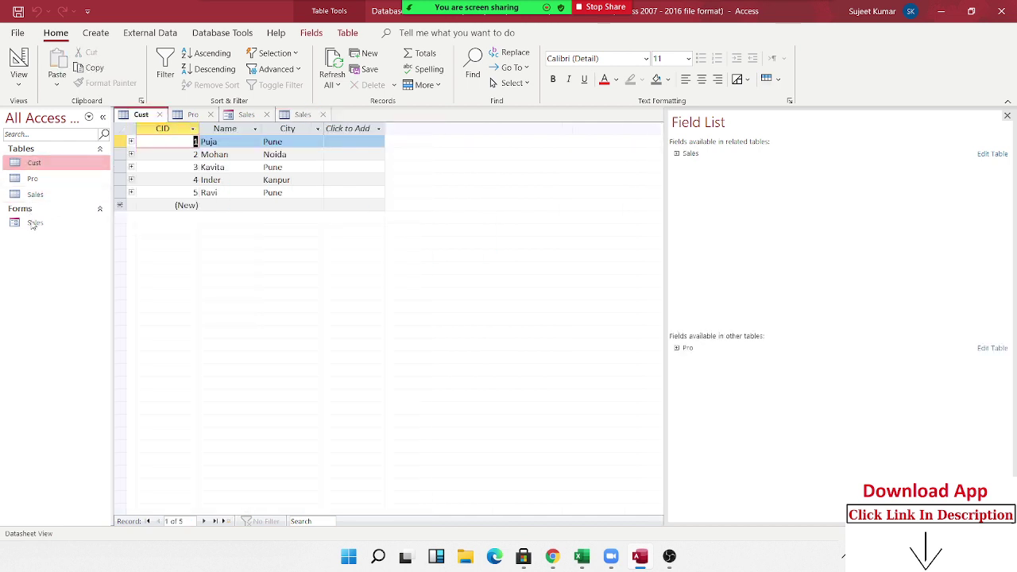
double_click(34, 223)
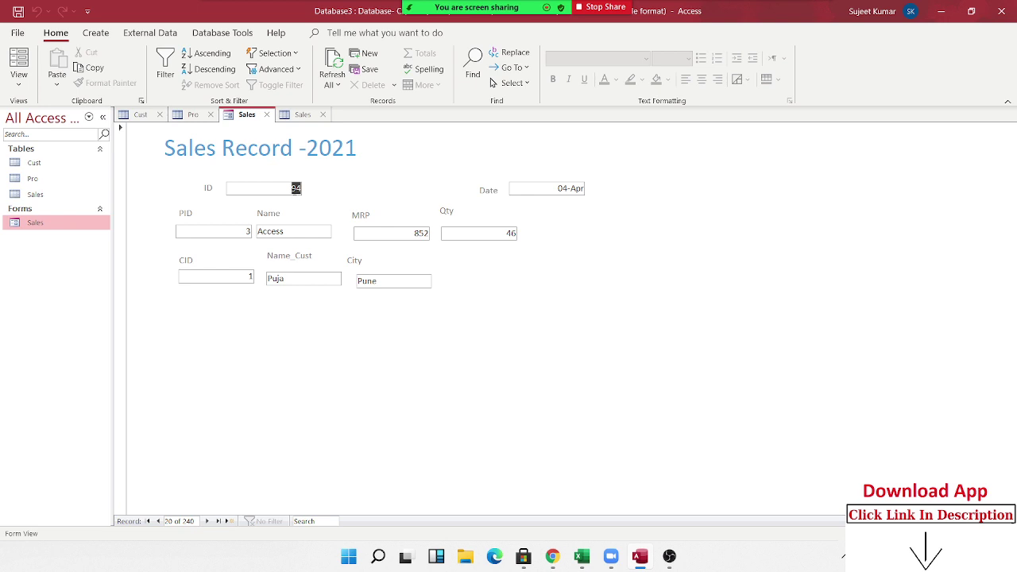
key(BackSpace)
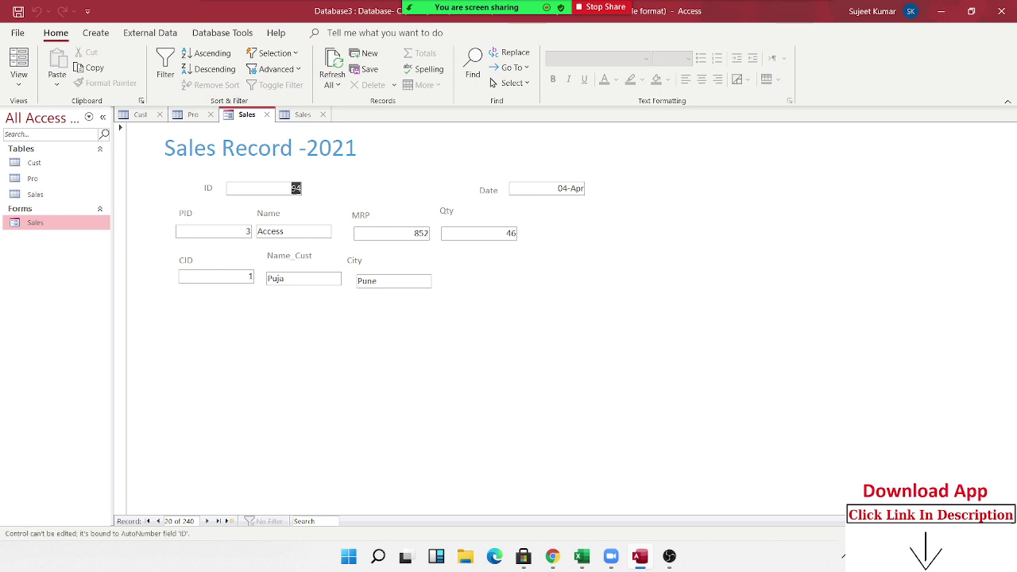
click(296, 188)
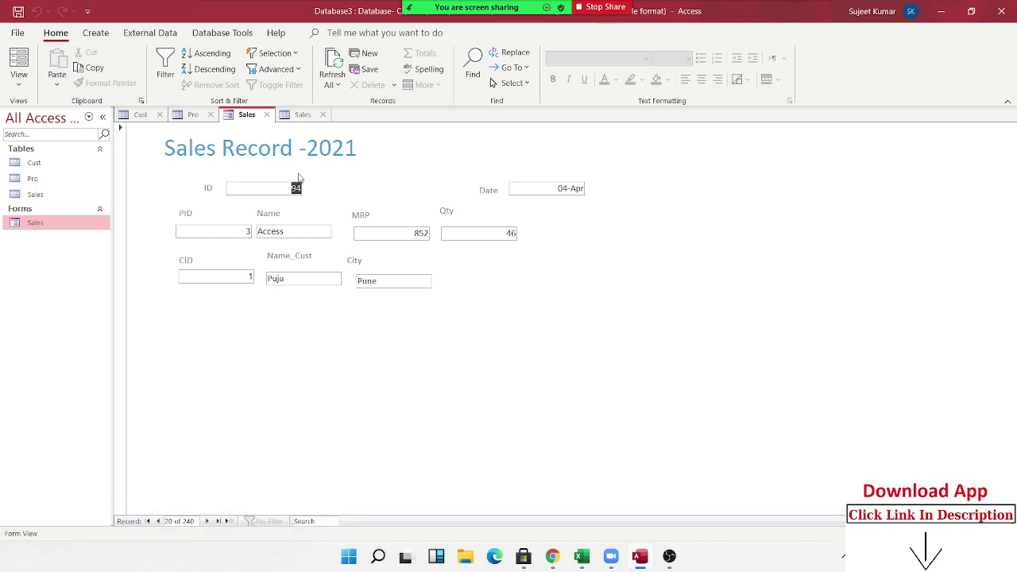
- Close the Sales form and the Sales, Pro and Cust tabs, then reopen the Sales table
click(268, 115)
click(268, 114)
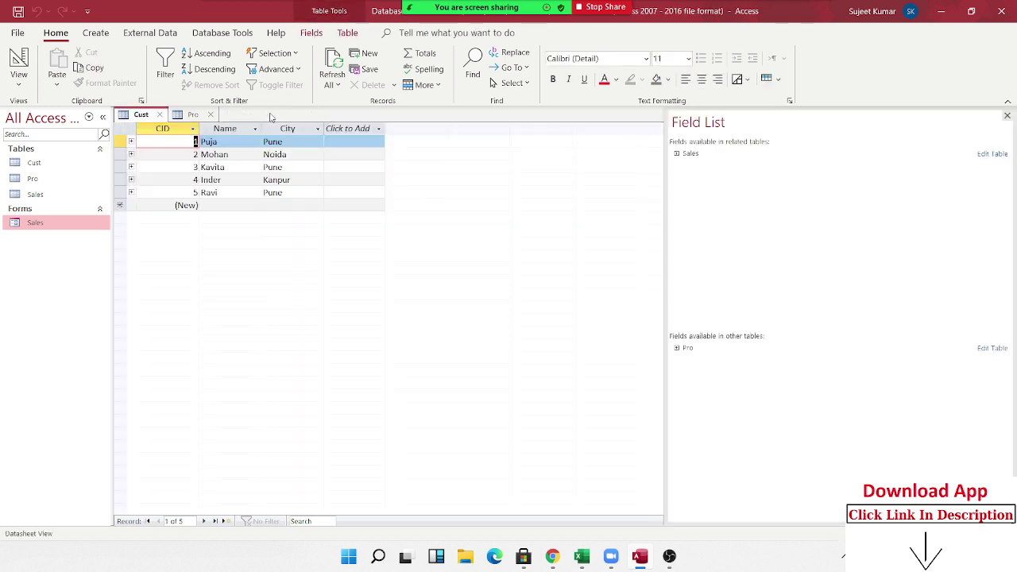
click(211, 115)
click(161, 115)
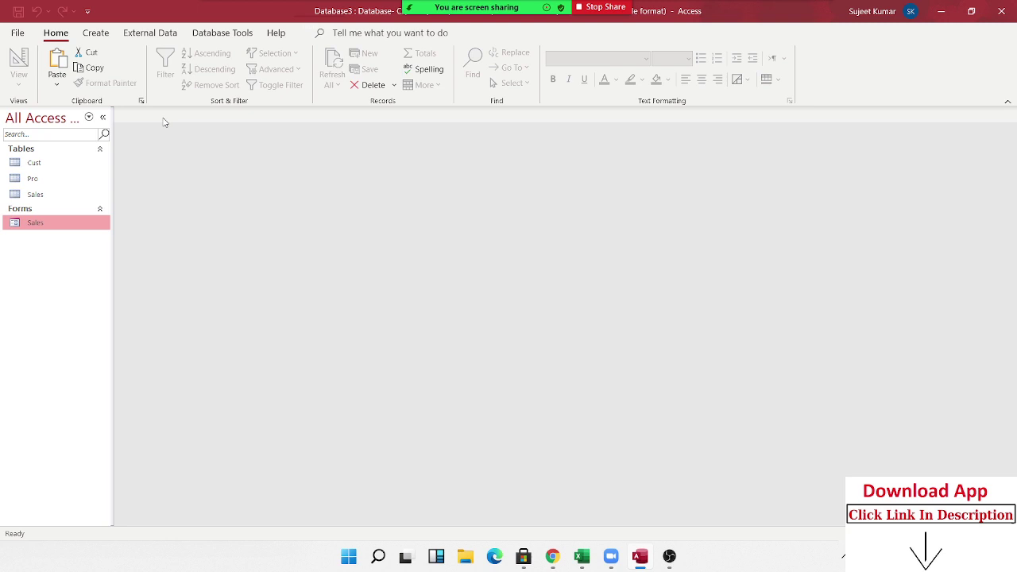
click(59, 162)
double_click(55, 198)
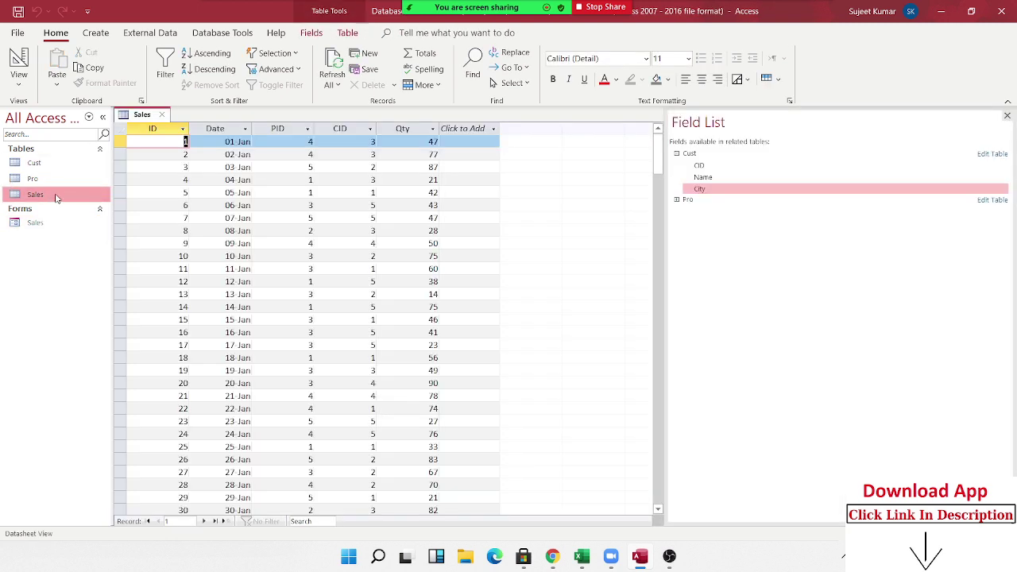
- In Sales table Design View, change the ID data type from AutoNumber to Number and save
click(165, 114)
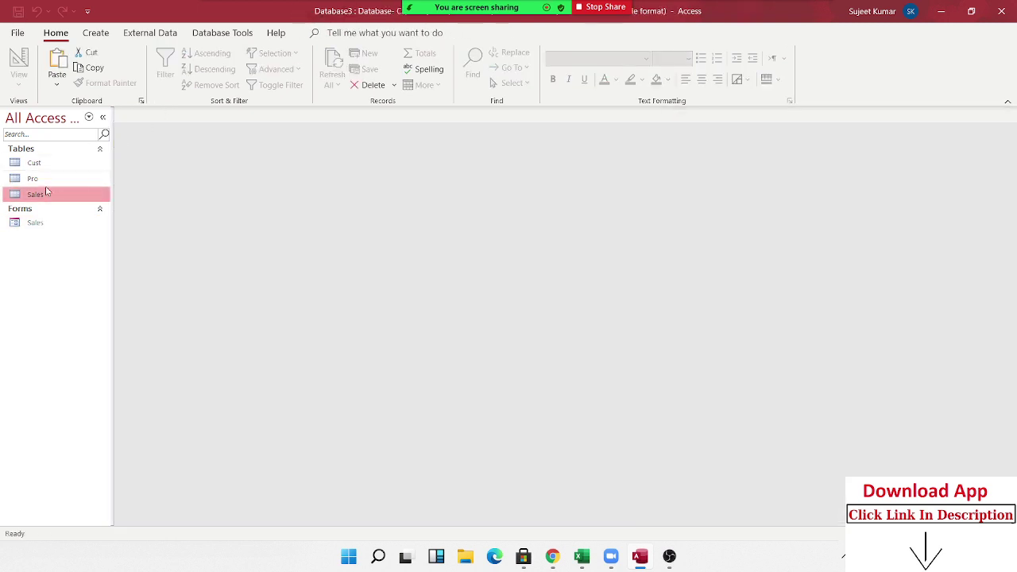
right_click(44, 194)
click(75, 215)
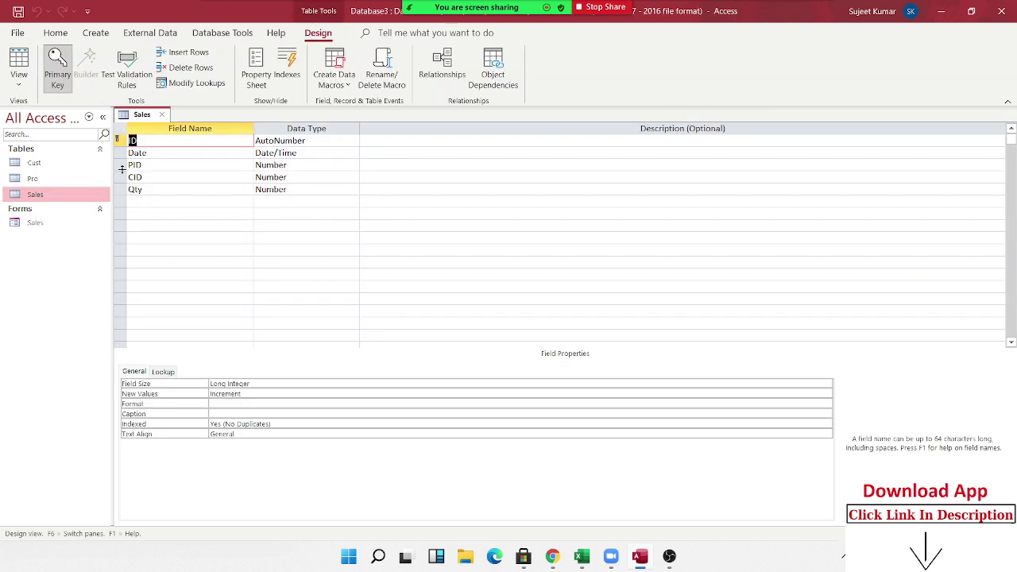
click(313, 140)
click(353, 140)
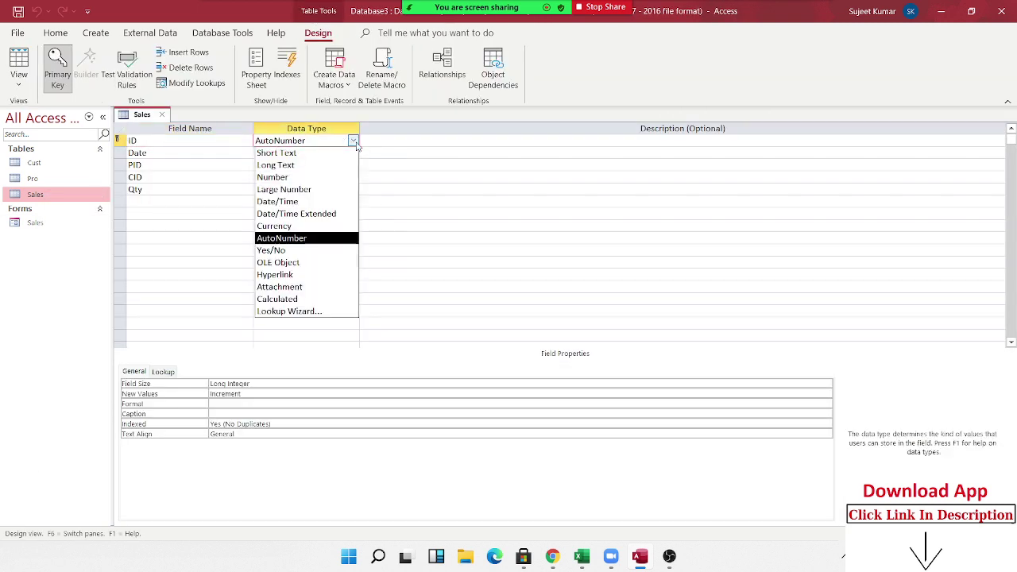
click(340, 178)
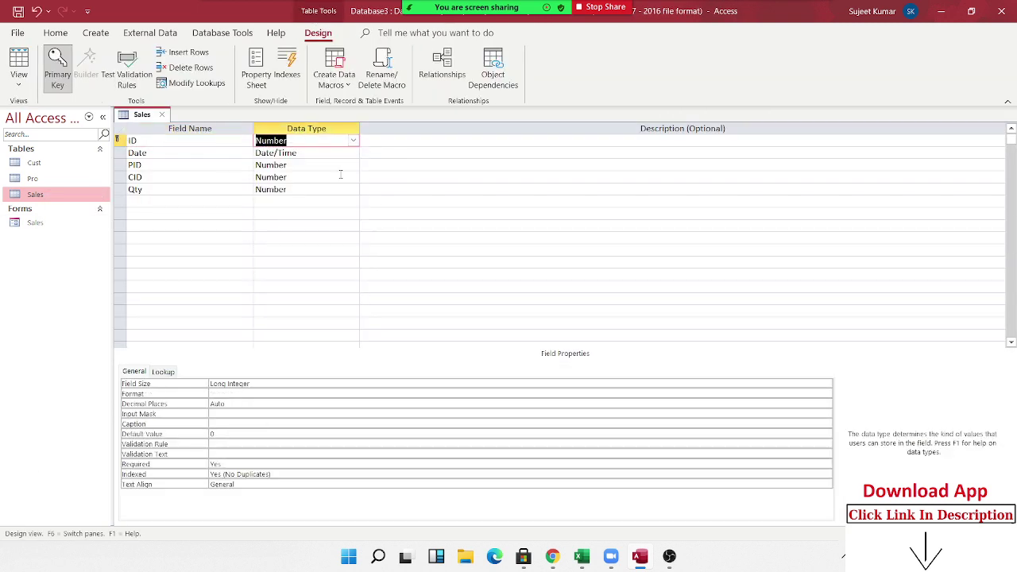
click(162, 114)
click(466, 316)
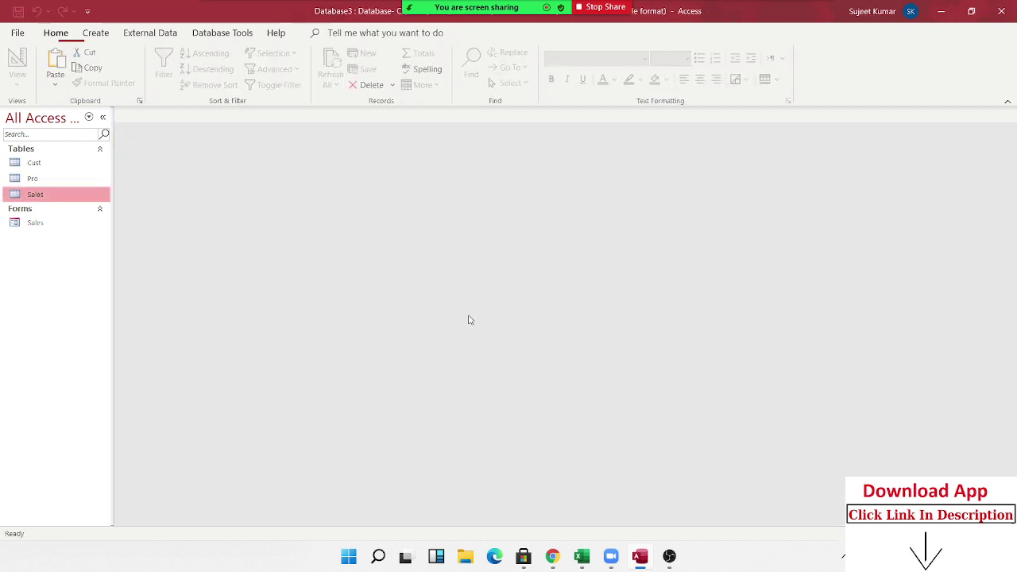
- Open the Sales Record -2021 form and try IDs 4 and 7, dismissing the duplicate-value warning
double_click(56, 226)
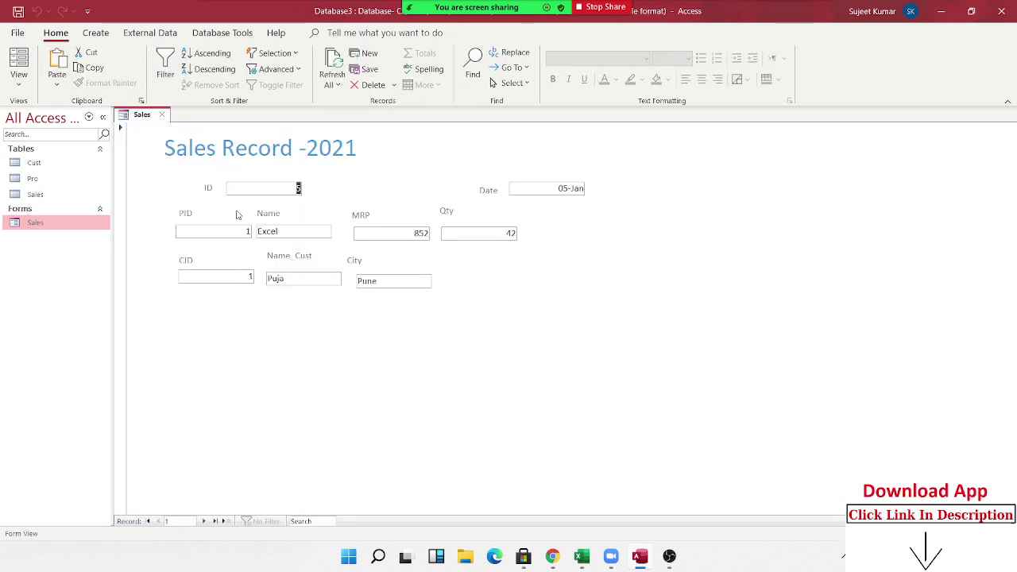
text(4)
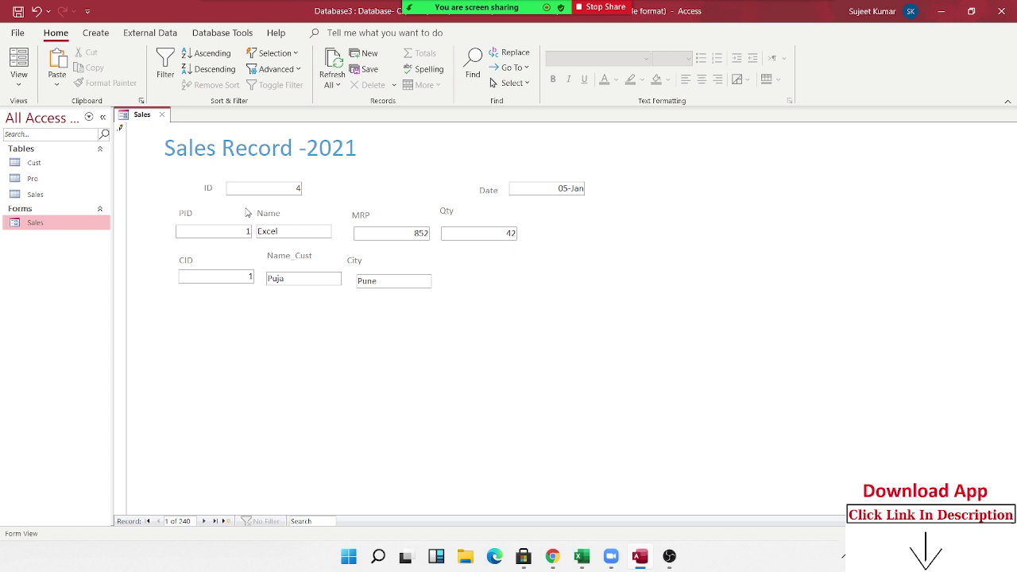
key(Tab)
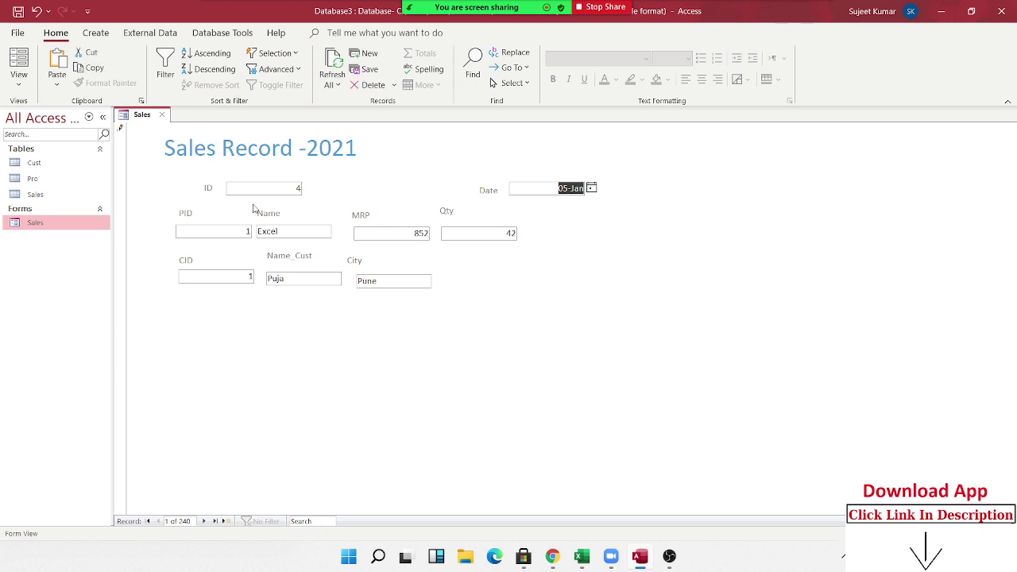
double_click(280, 186)
text(7)
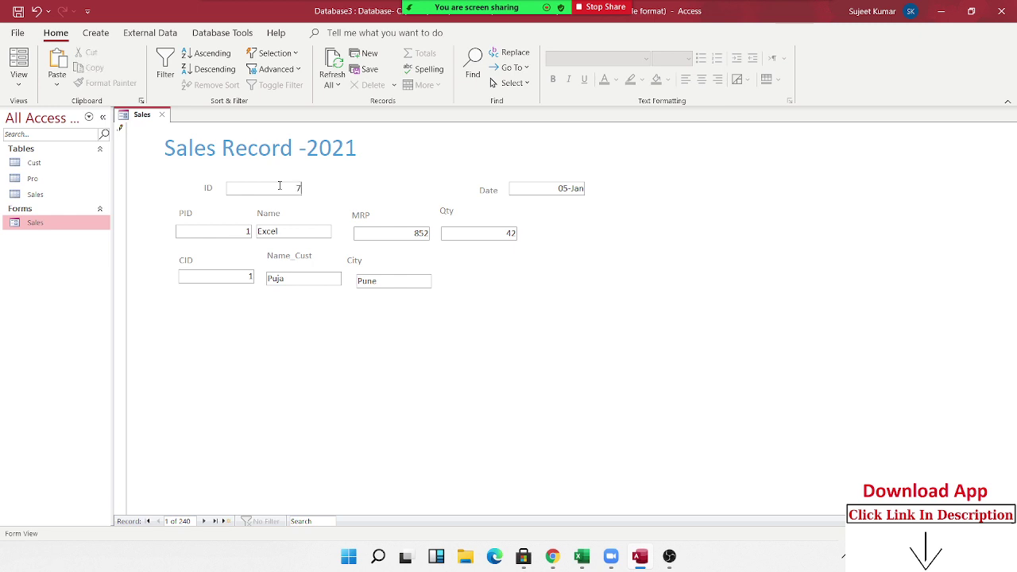
key(Tab)
key(Tab)
key(Tab)
key(Tab)
key(Tab)
key(Tab)
key(Tab)
key(Tab)
key(Tab)
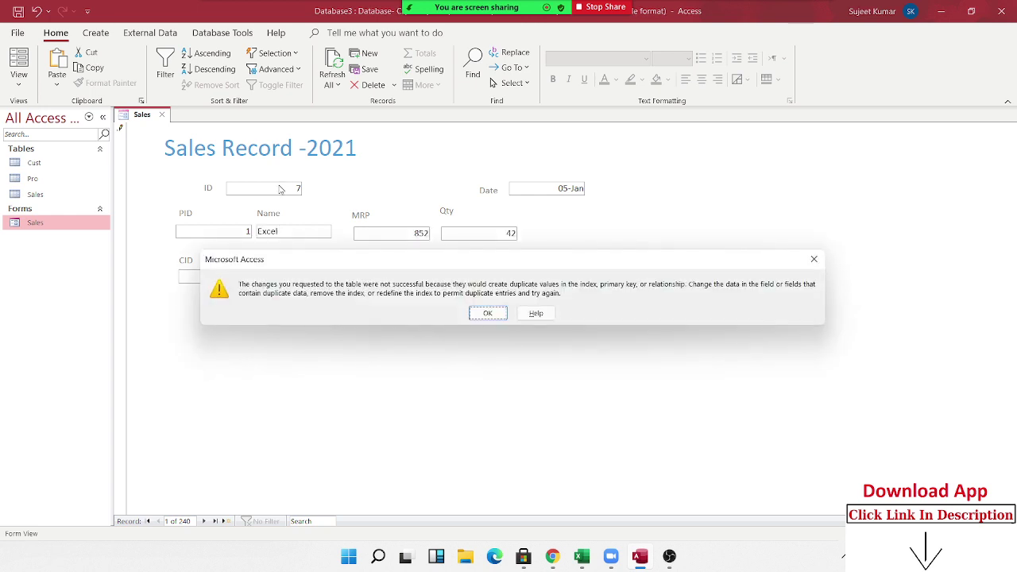
click(483, 314)
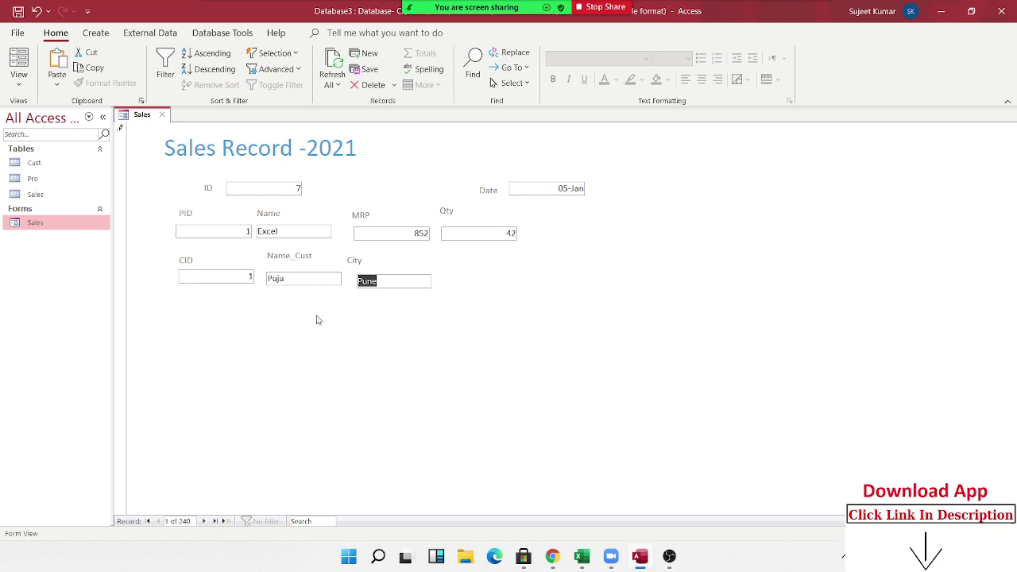
- Change the ID to 9, then 10, and move to the next record, dismissing the duplicate error
click(275, 222)
click(289, 184)
text(9)
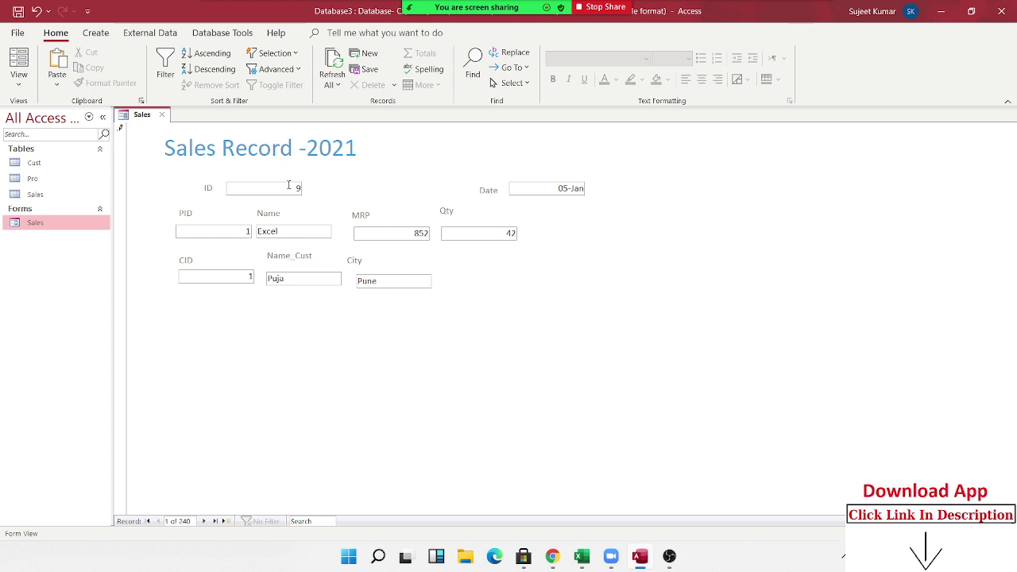
key(Tab)
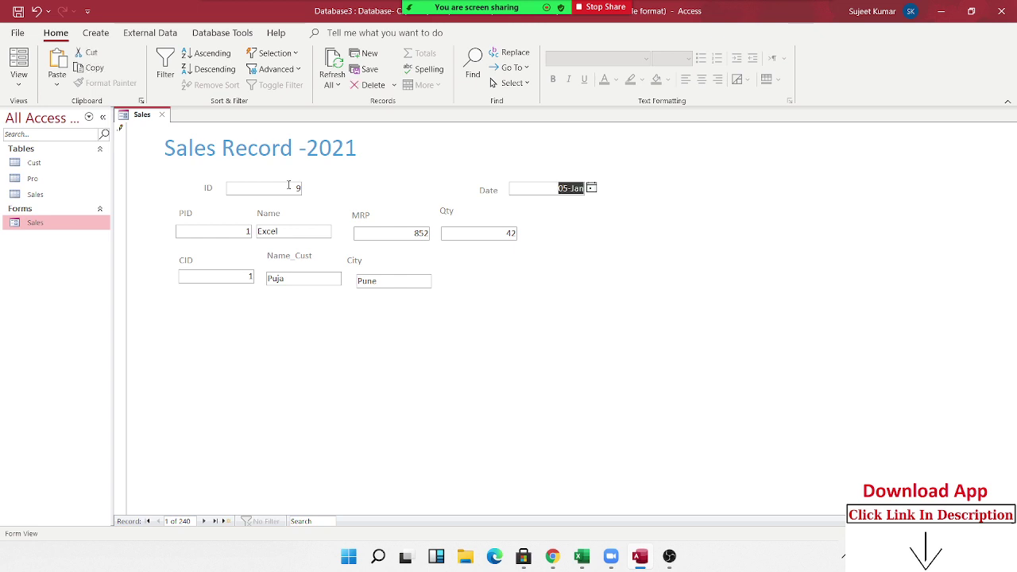
key(shift+Tab)
text(10)
key(Tab)
click(204, 520)
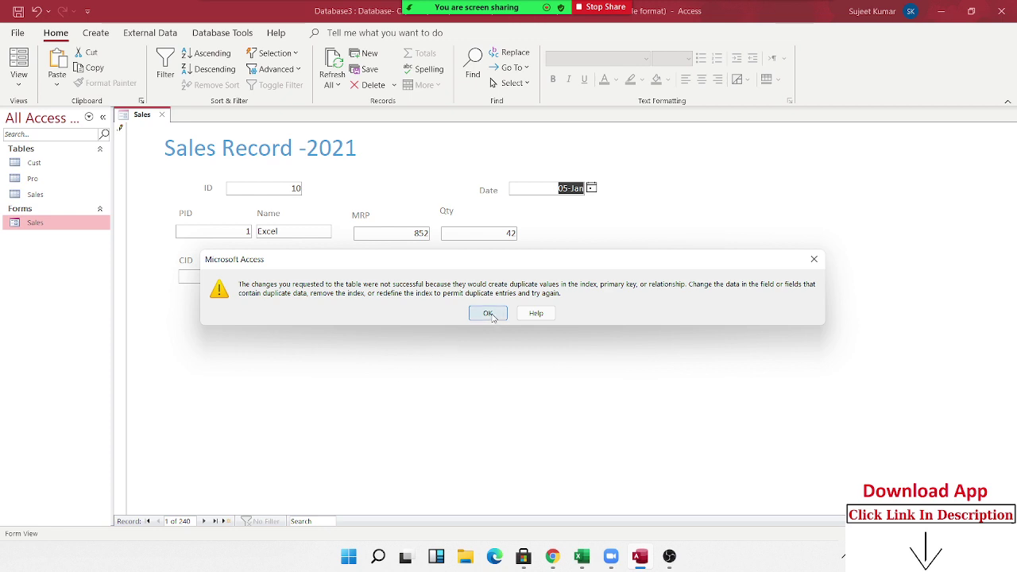
click(488, 313)
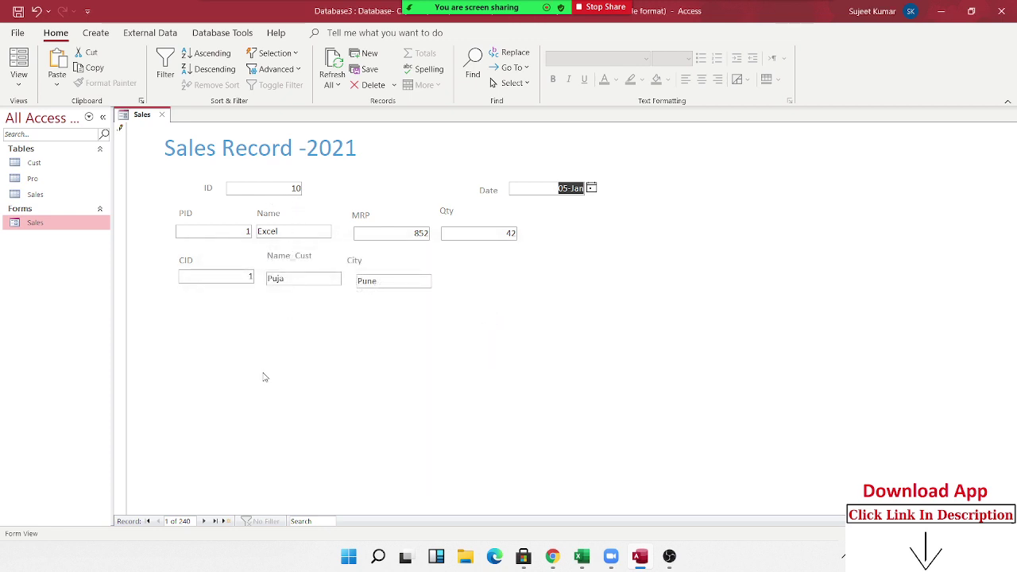
- Change the PID to 2 (VBA), then to 3 (Access)
click(295, 188)
double_click(247, 231)
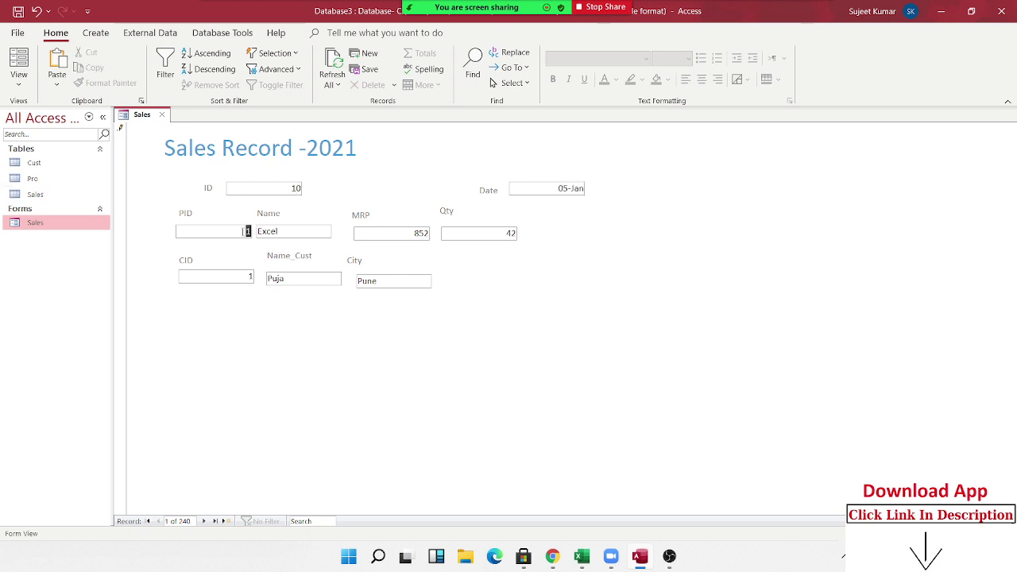
text(2)
key(Tab)
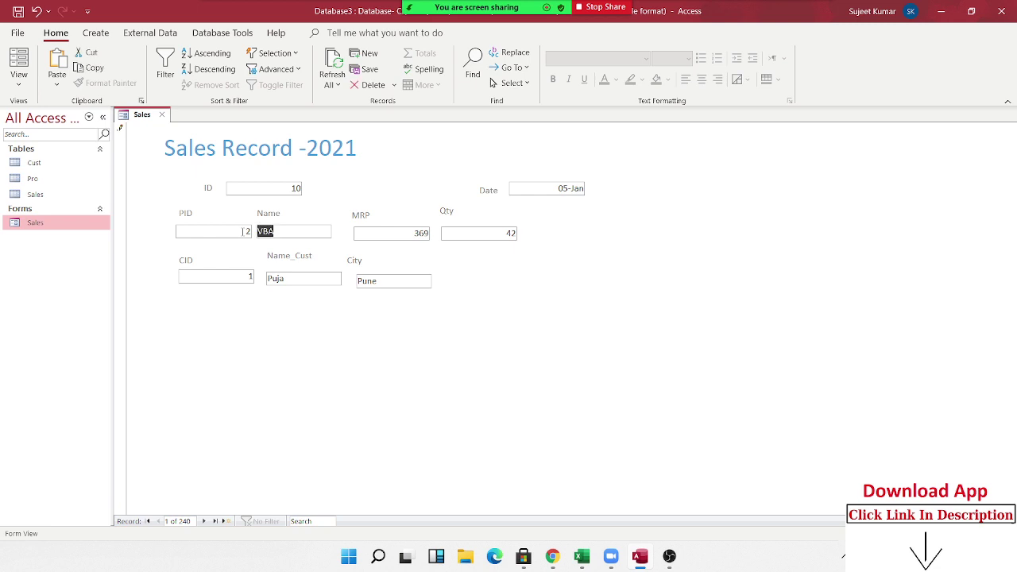
double_click(247, 231)
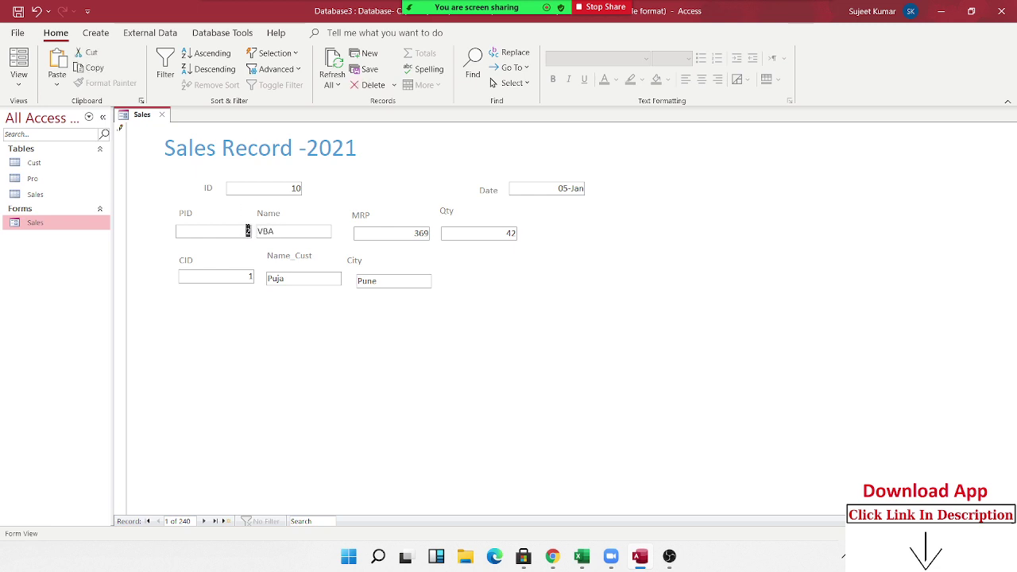
text(3)
key(Tab)
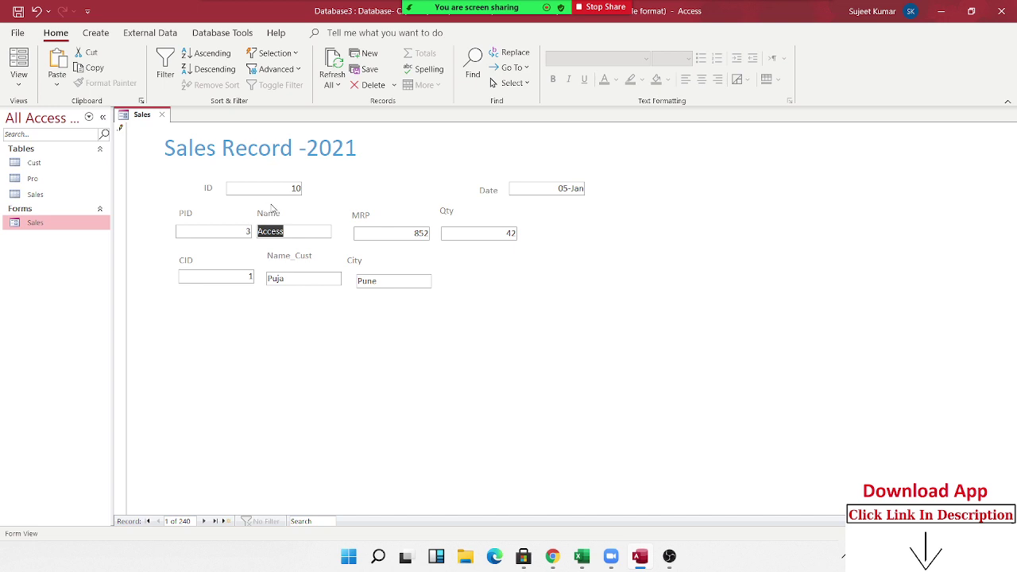
- Try IDs 7 and 8, then set the record's ID to 70
double_click(296, 188)
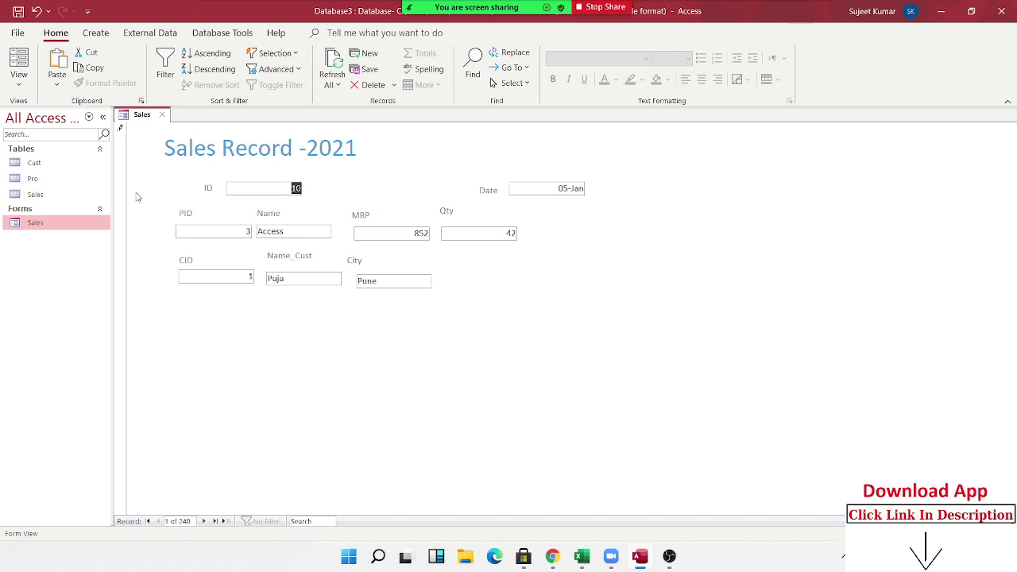
text(7)
key(Tab)
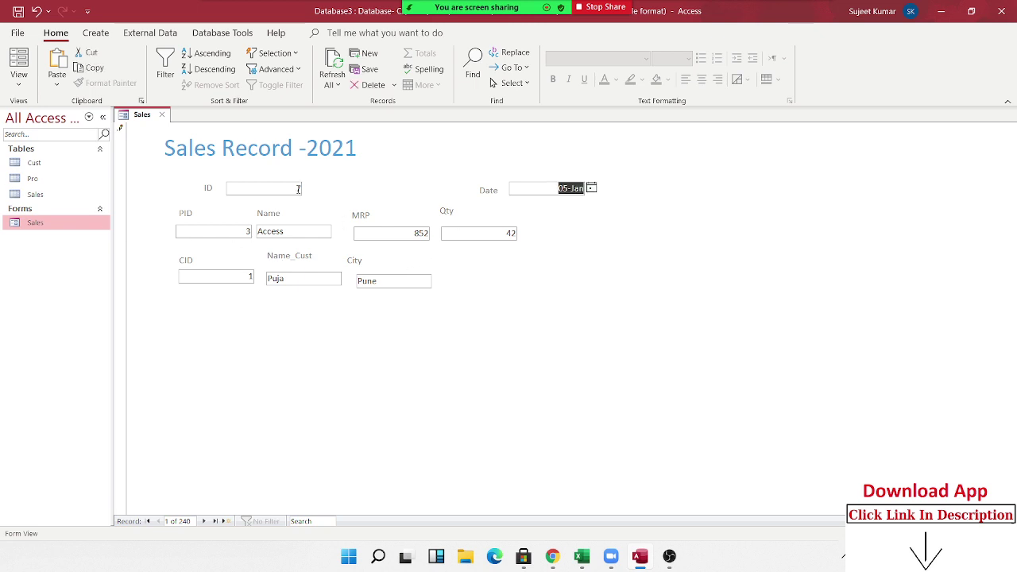
key(shift+Tab)
text(8)
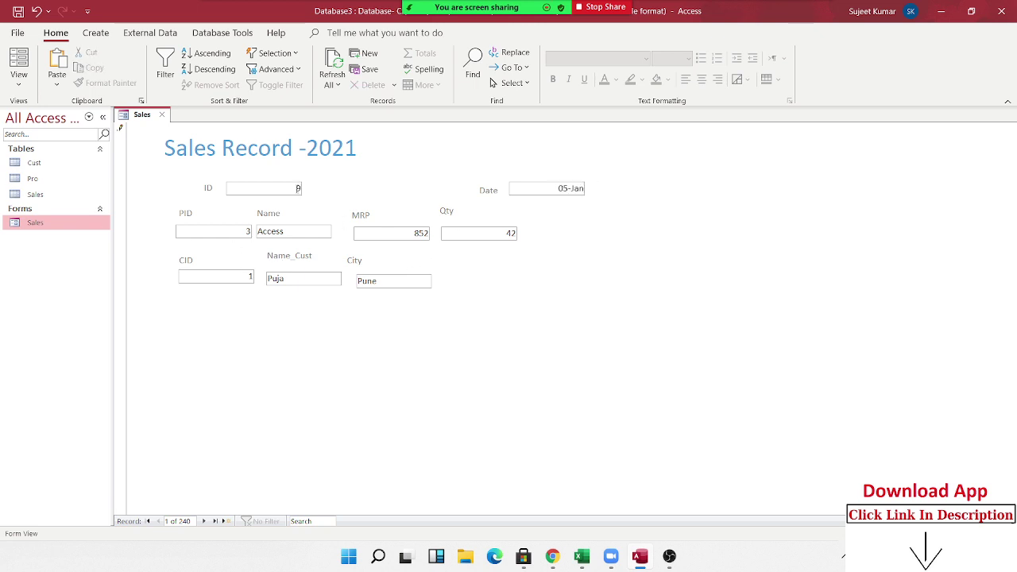
key(Tab)
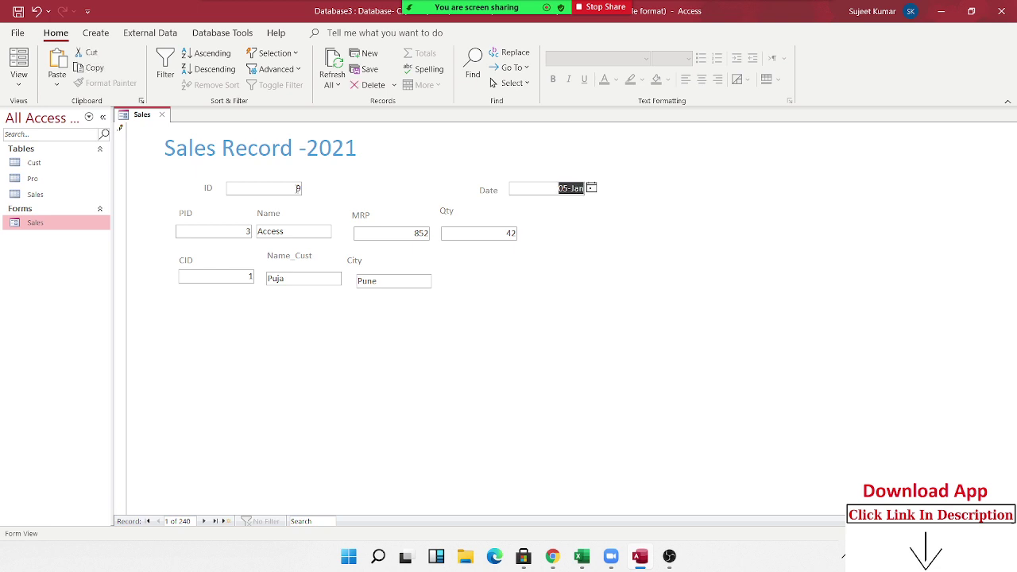
key(shift+Tab)
text(70)
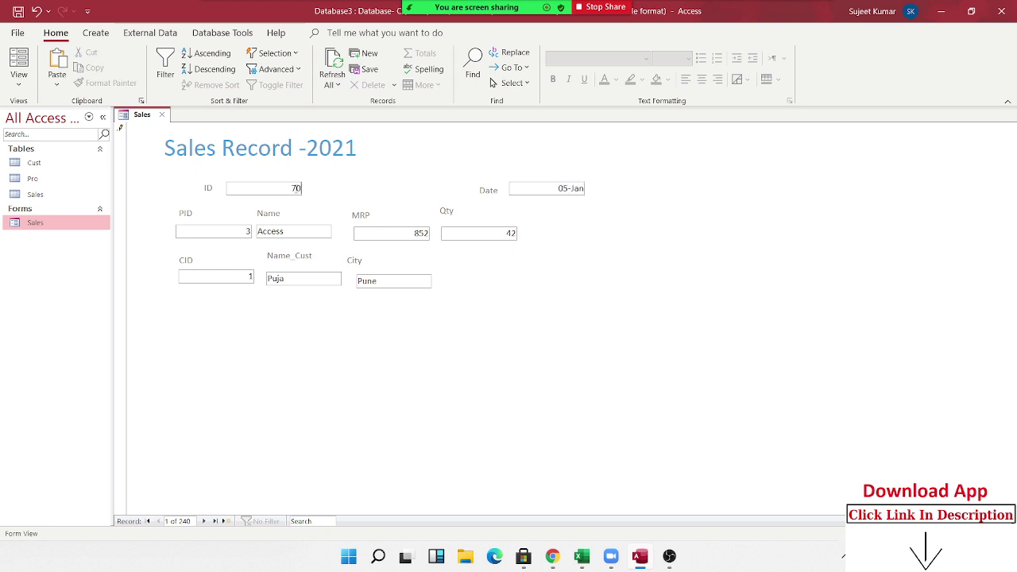
key(Tab)
key(shift+Tab)
- Start a new record to save ID 70, then dismiss the duplicate-value error
click(169, 521)
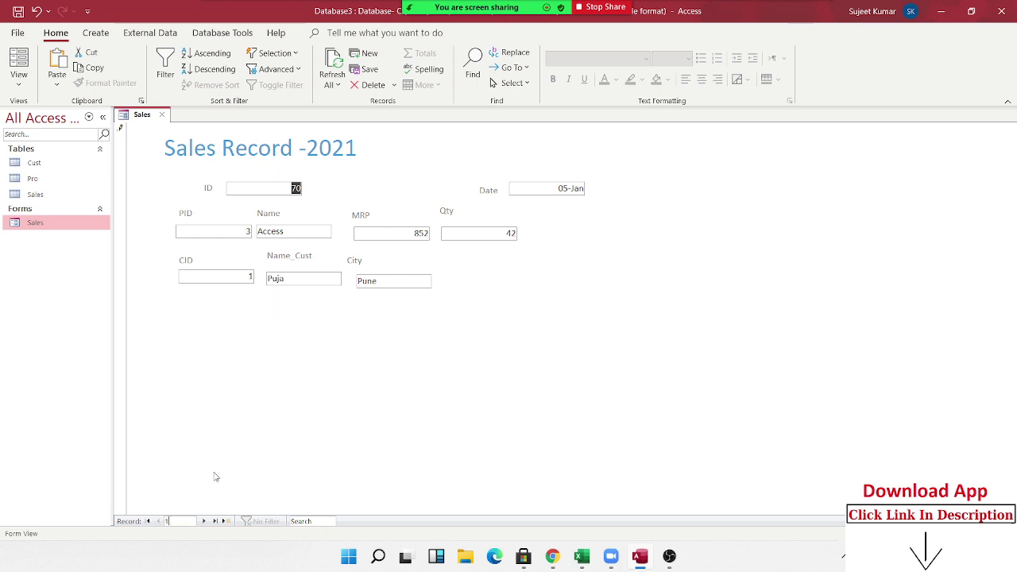
click(269, 377)
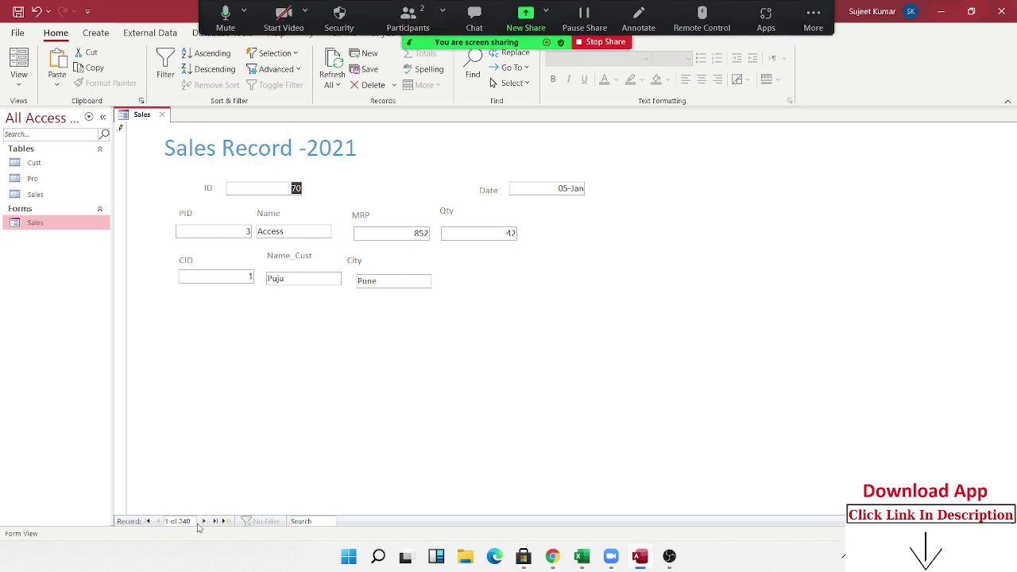
click(229, 522)
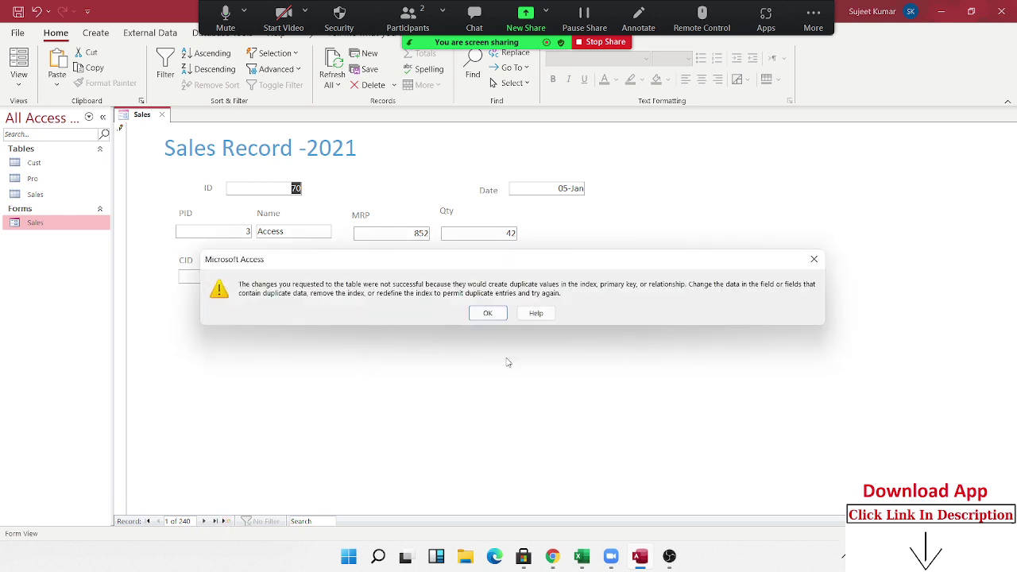
click(497, 319)
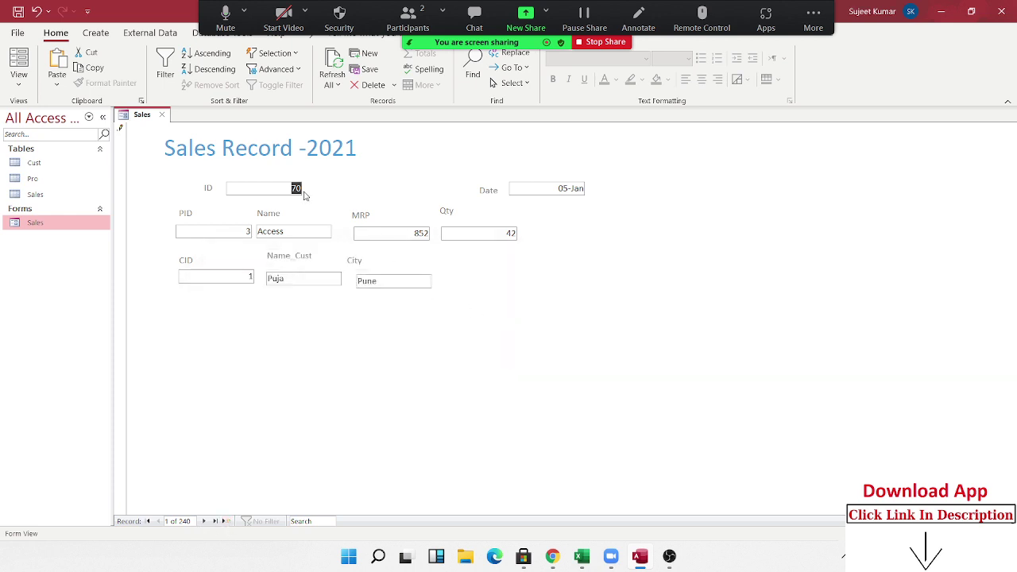
- Open the Sales datasheet to check the existing ID 8, open Pro and Cust, then return to the Sales form
click(57, 197)
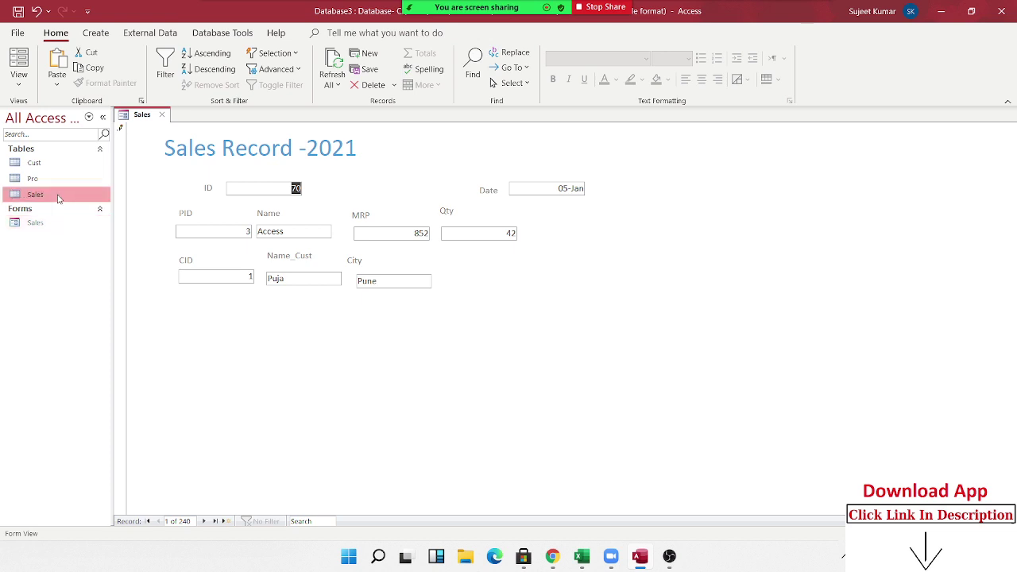
double_click(57, 198)
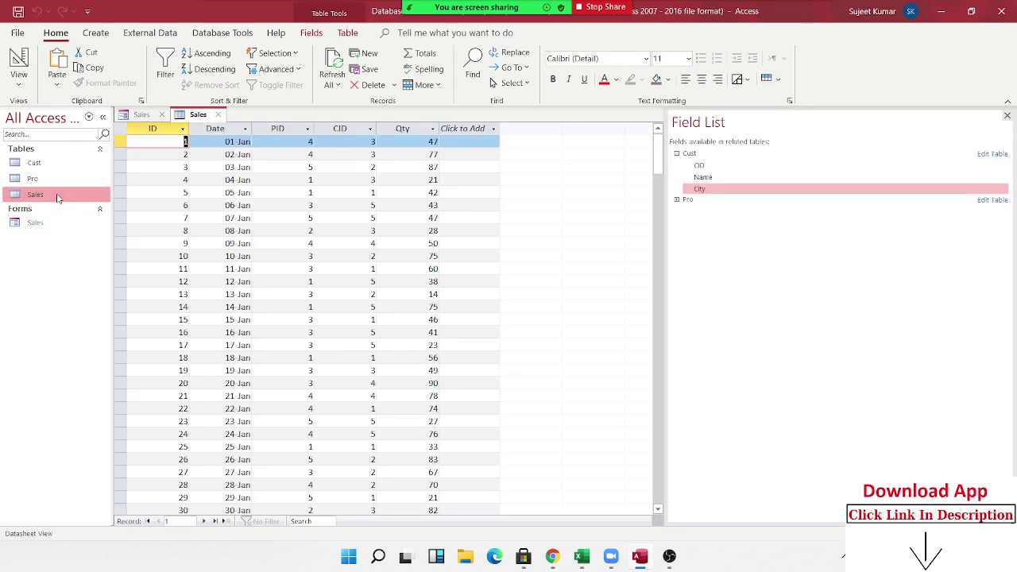
click(160, 231)
mouse_move(659, 163)
mouse_down()
mouse_move(638, 469)
mouse_move(629, 327)
mouse_move(656, 136)
mouse_up()
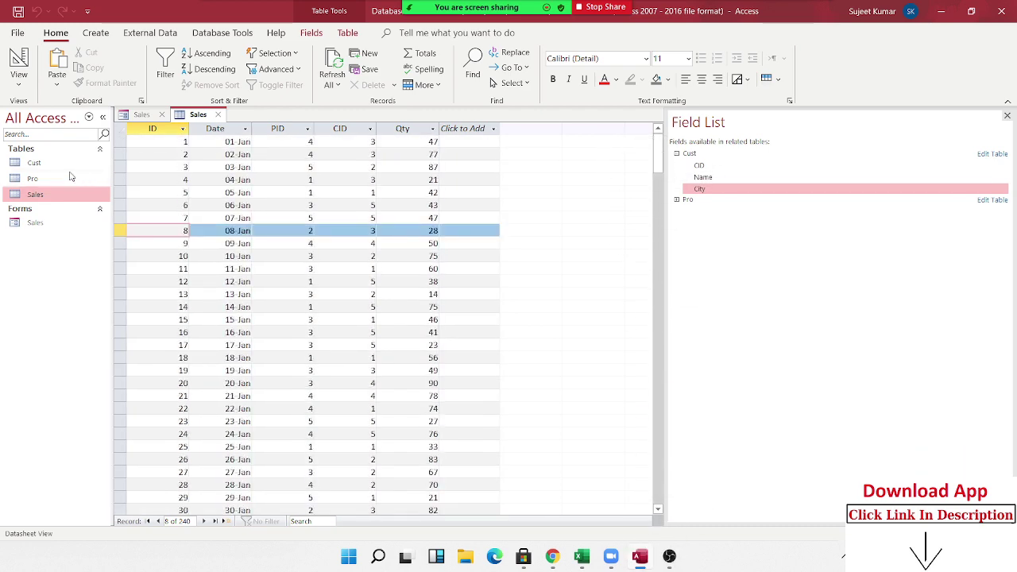
double_click(70, 176)
double_click(70, 163)
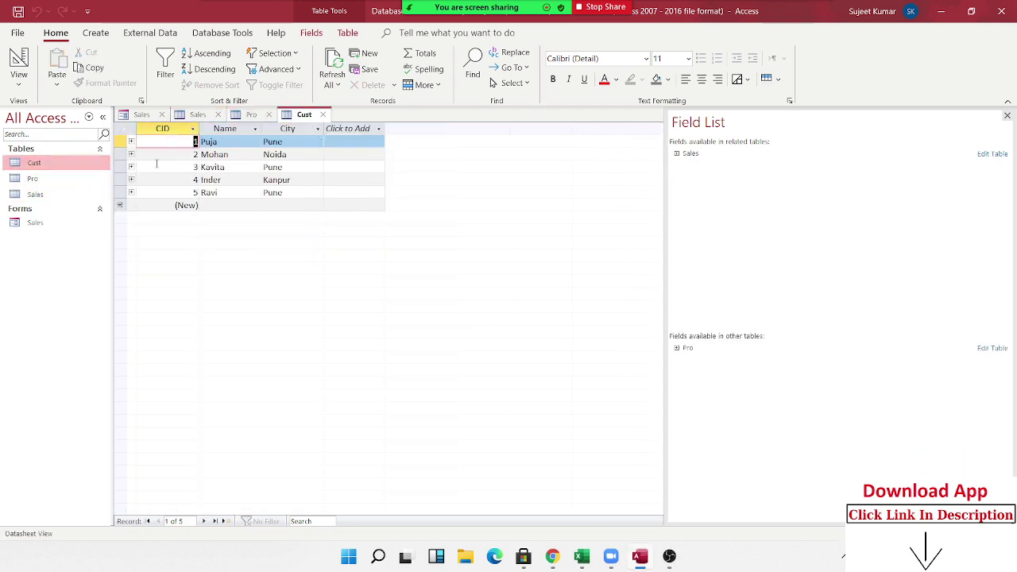
double_click(79, 180)
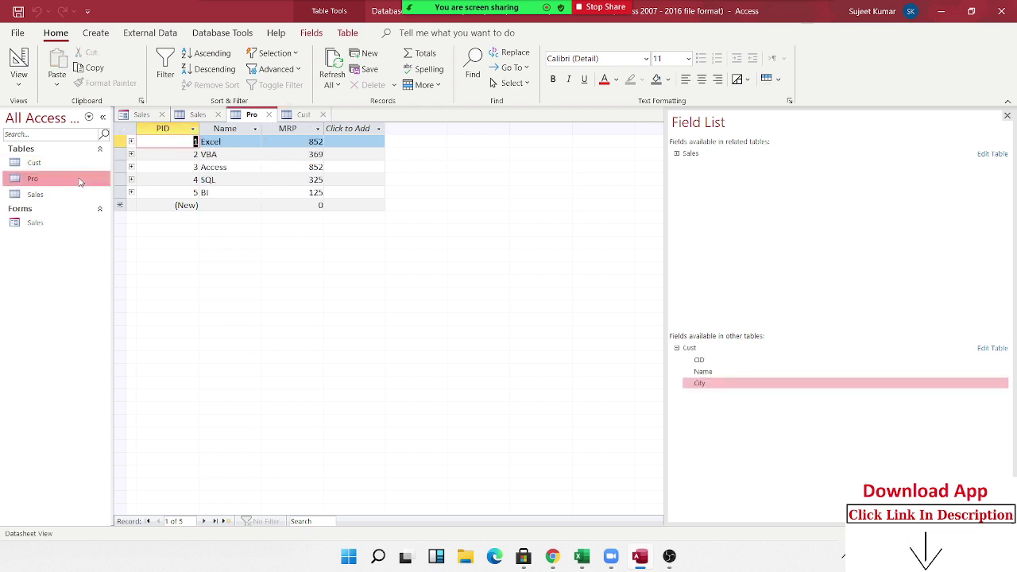
double_click(57, 222)
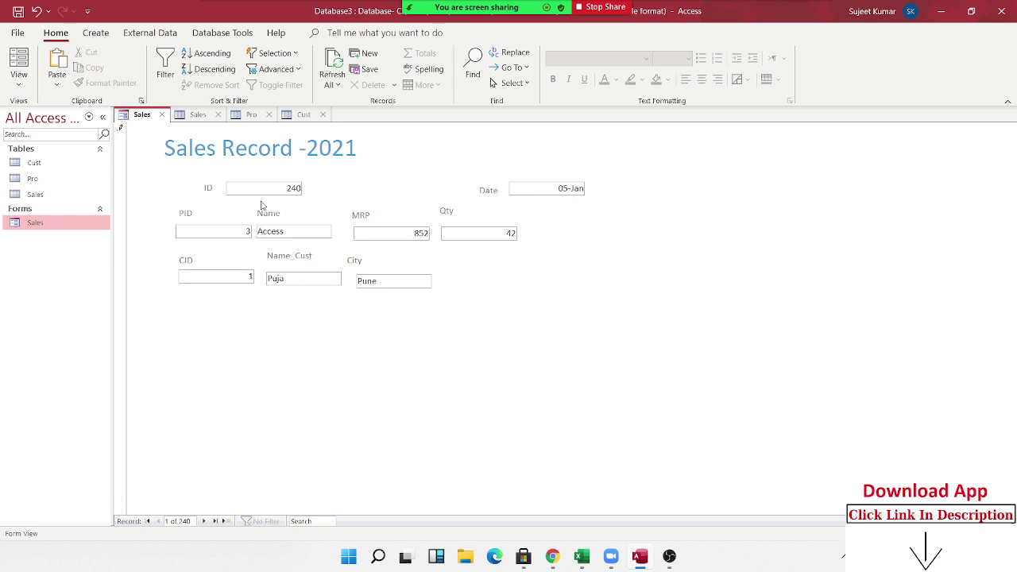
- Set the record's Date to today (24-Aug) with the date picker
key(Tab)
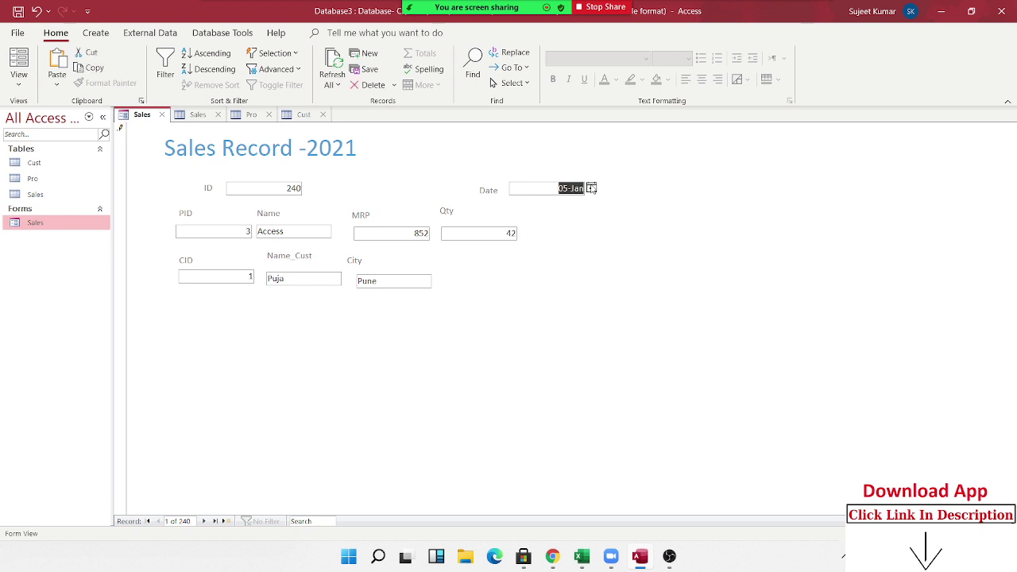
click(592, 188)
click(540, 295)
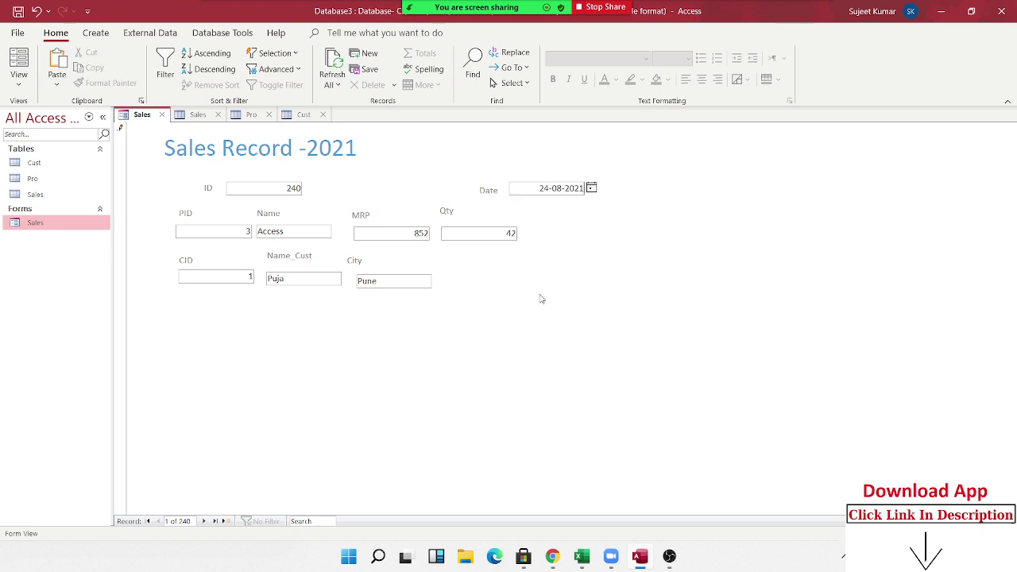
key(Tab)
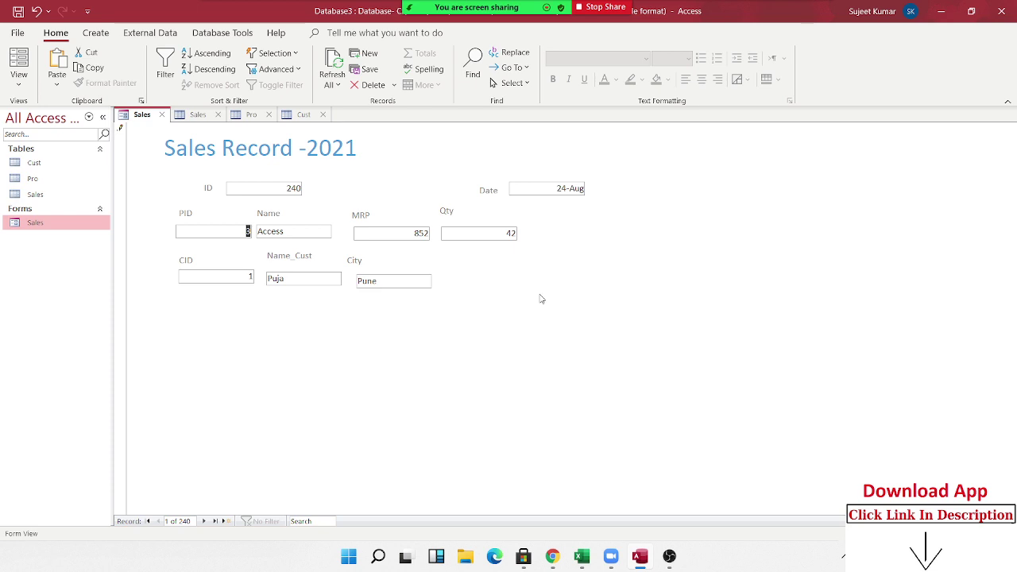
- Enter PID 6, which matches no product
text(6)
key(Tab)
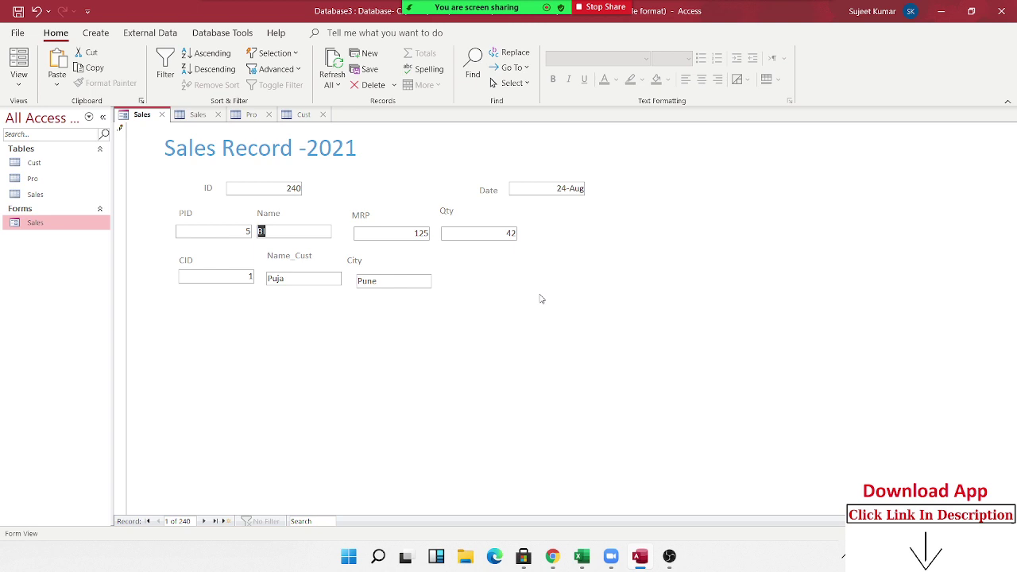
key(shift+Tab)
text(6)
key(Tab)
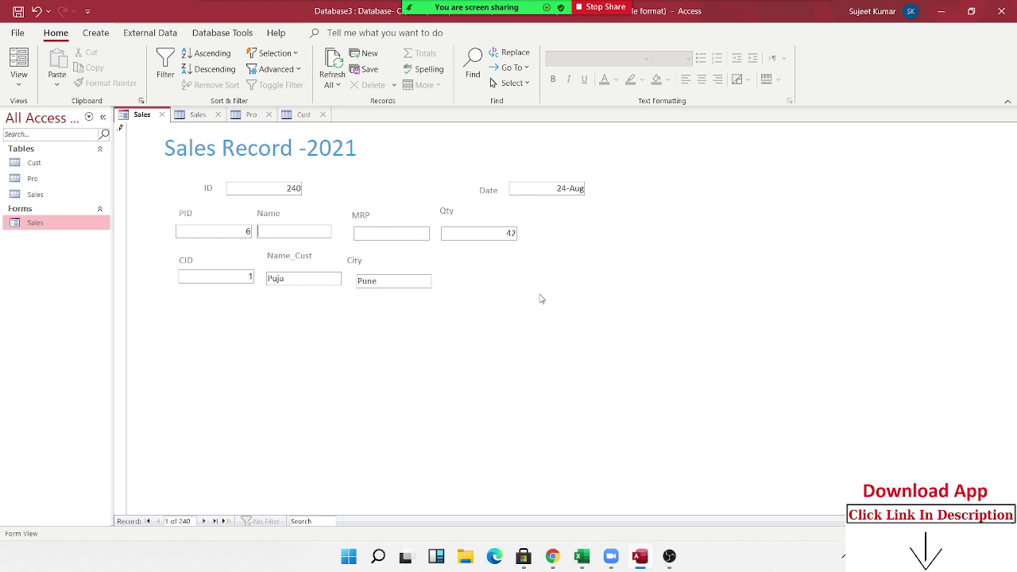
- Try typing into the blank Name field and move into the empty MRP field
text(a)
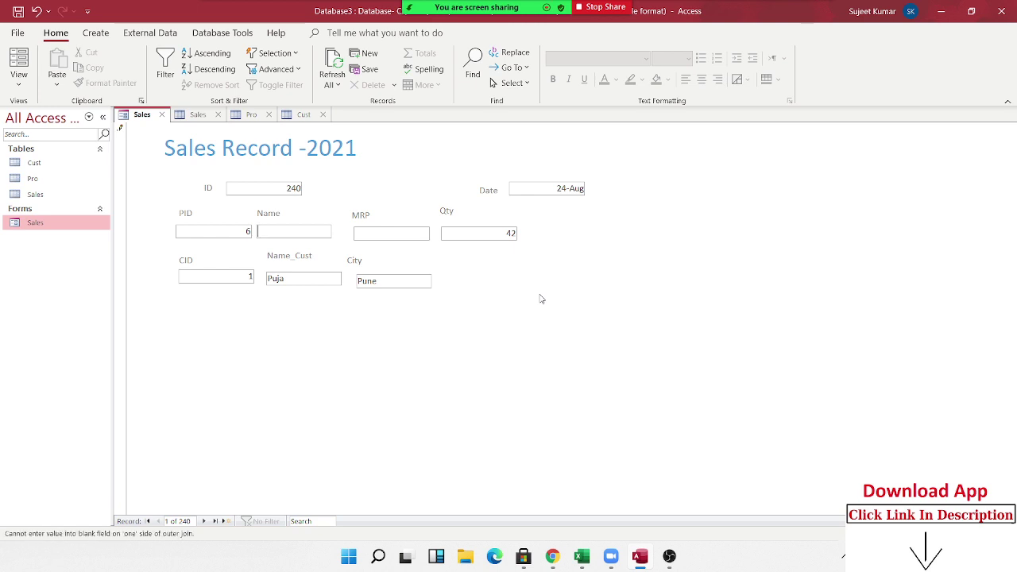
click(294, 229)
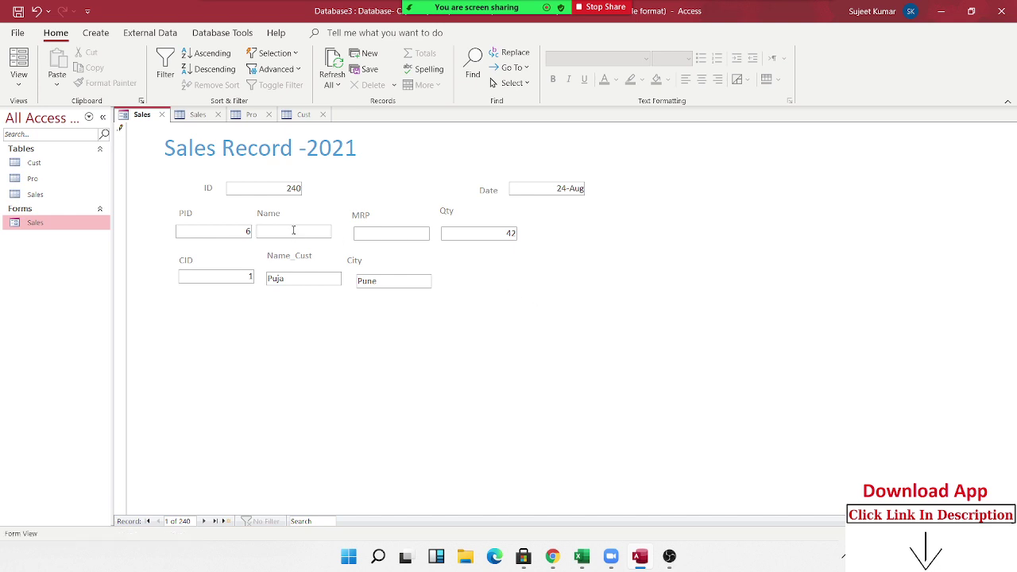
text(a)
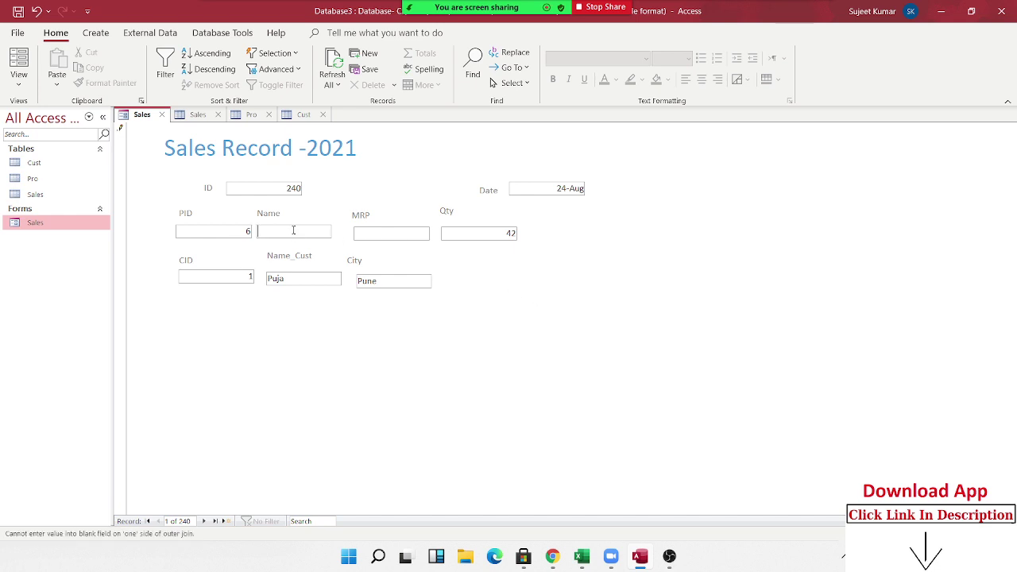
click(383, 233)
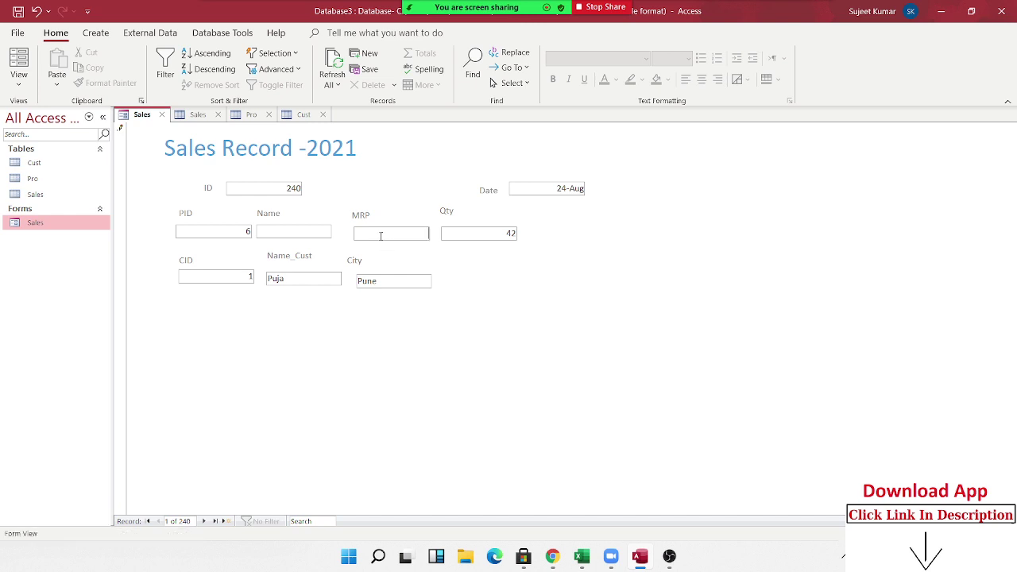
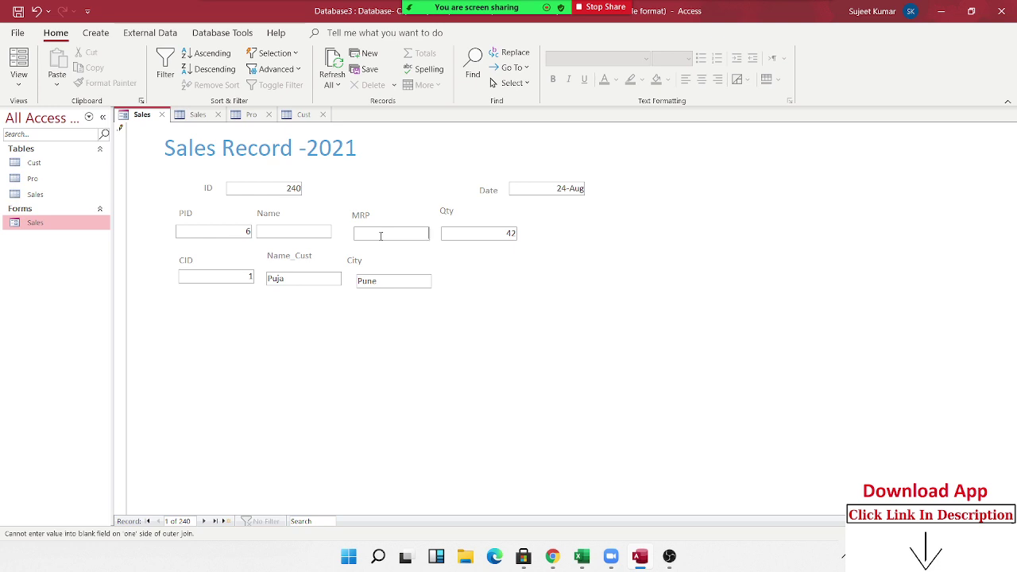
- Close the Sales form, discarding the invalid PID 6 record after the missing-product errors
click(162, 114)
click(481, 313)
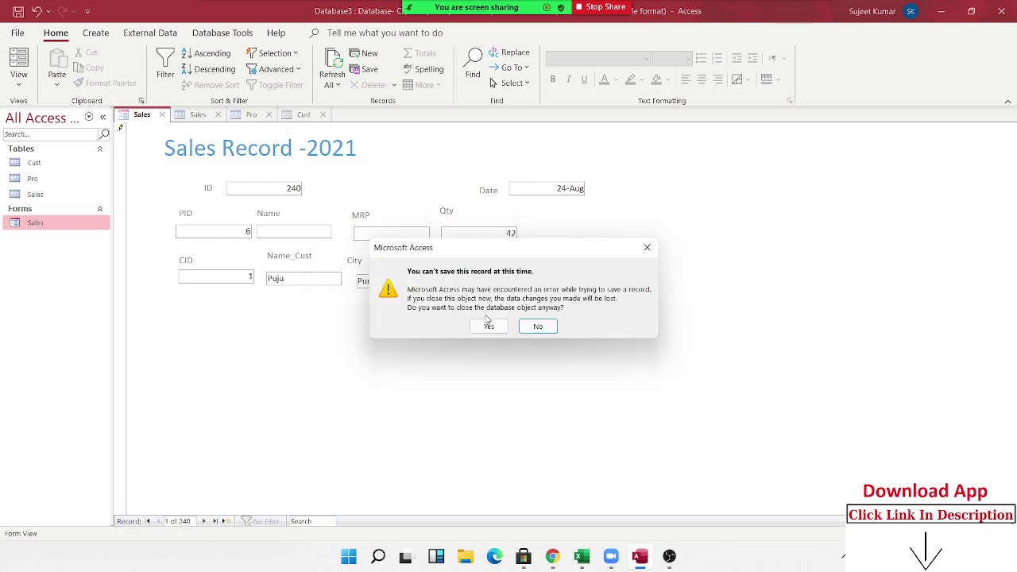
click(538, 327)
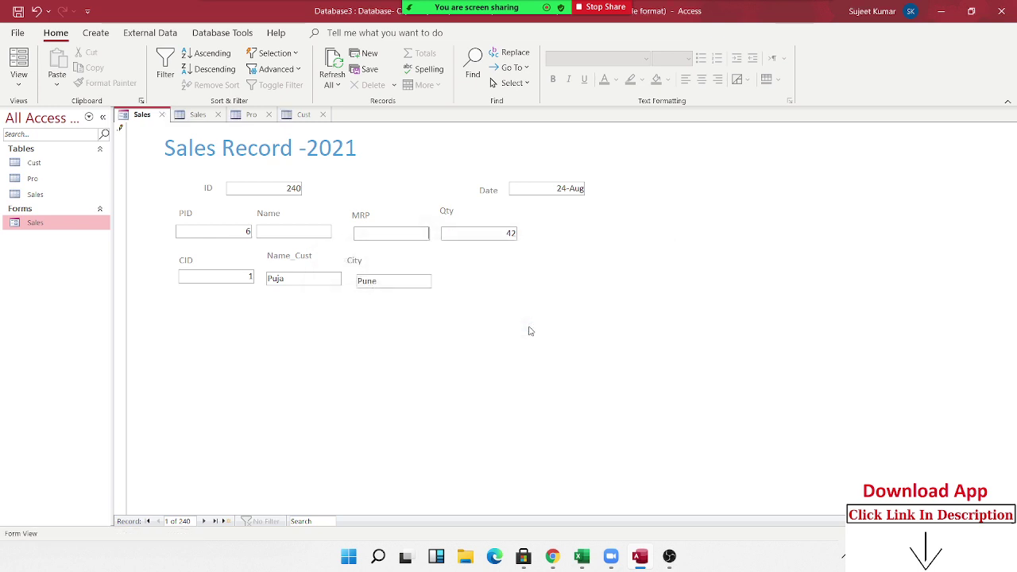
click(162, 114)
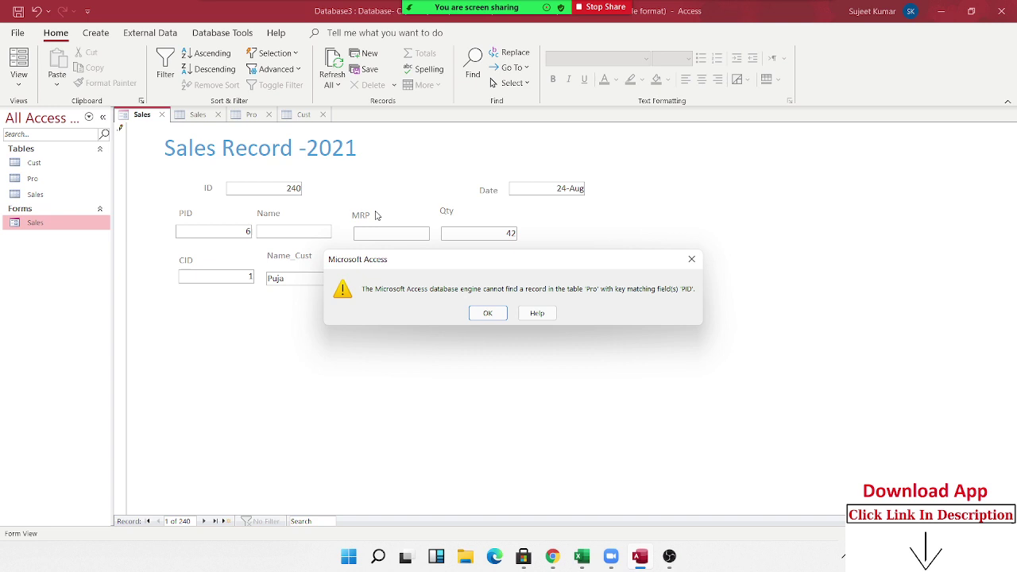
click(483, 313)
click(493, 326)
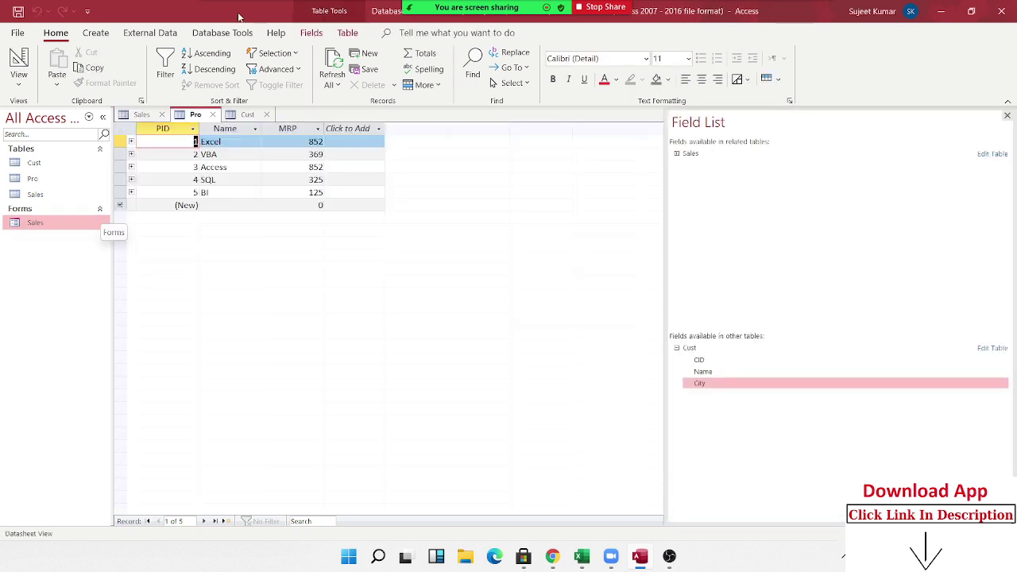
- Browse the External Data, Create and Database Tools ribbon tabs
click(150, 32)
click(96, 33)
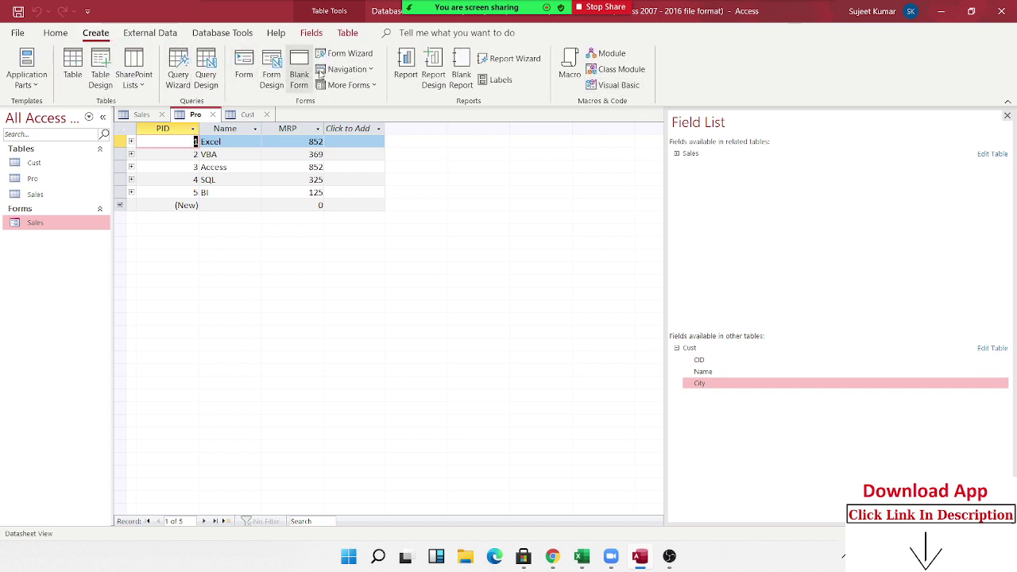
click(222, 33)
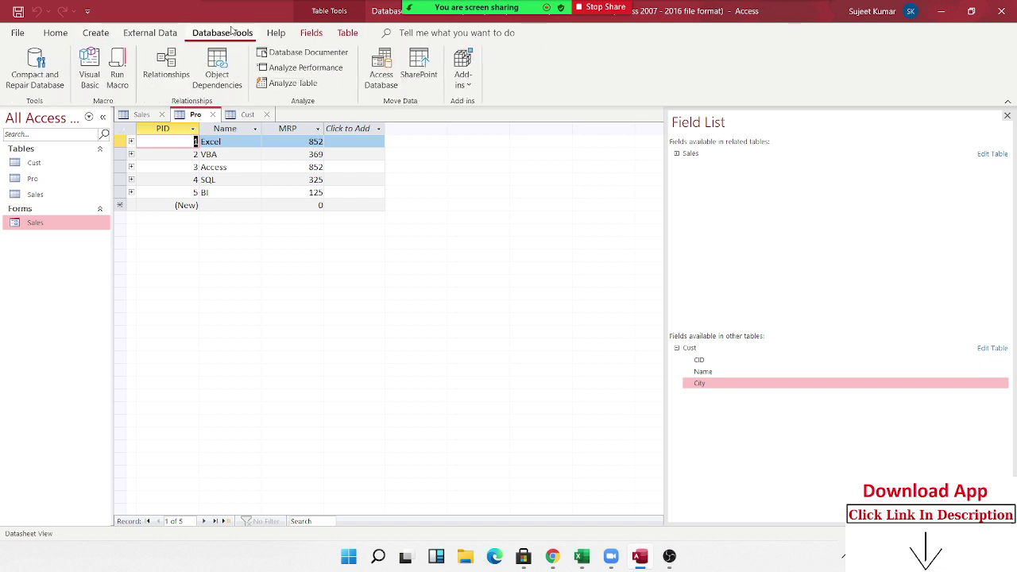
- Open Relationships and inspect the Cust–Sales relationship details without changing them
click(167, 68)
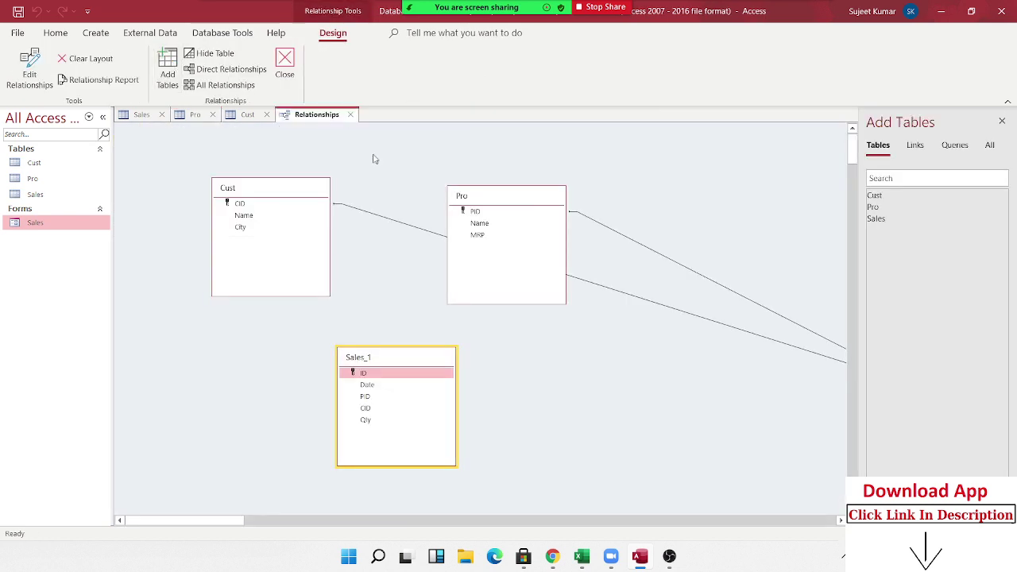
double_click(408, 226)
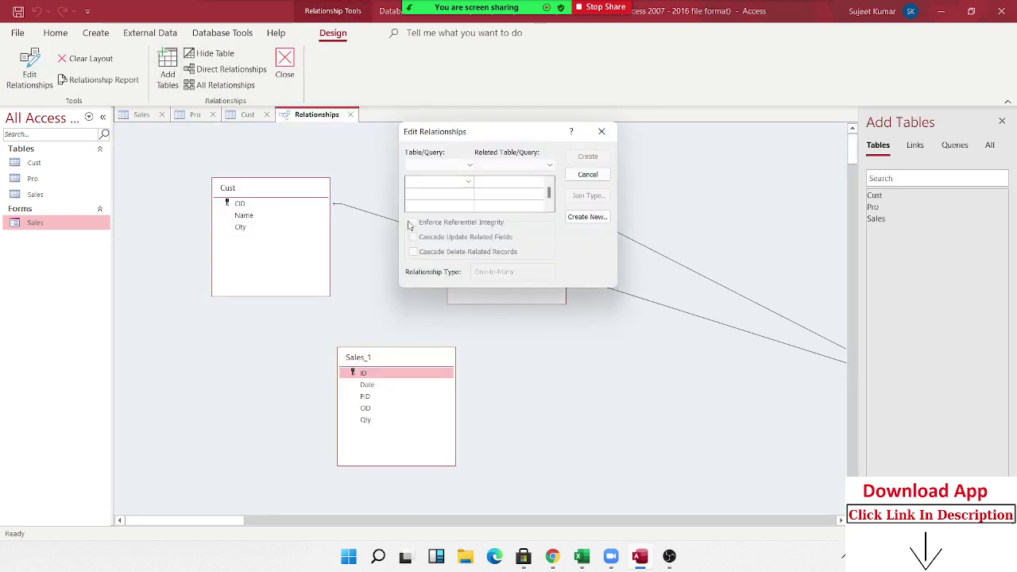
key(Escape)
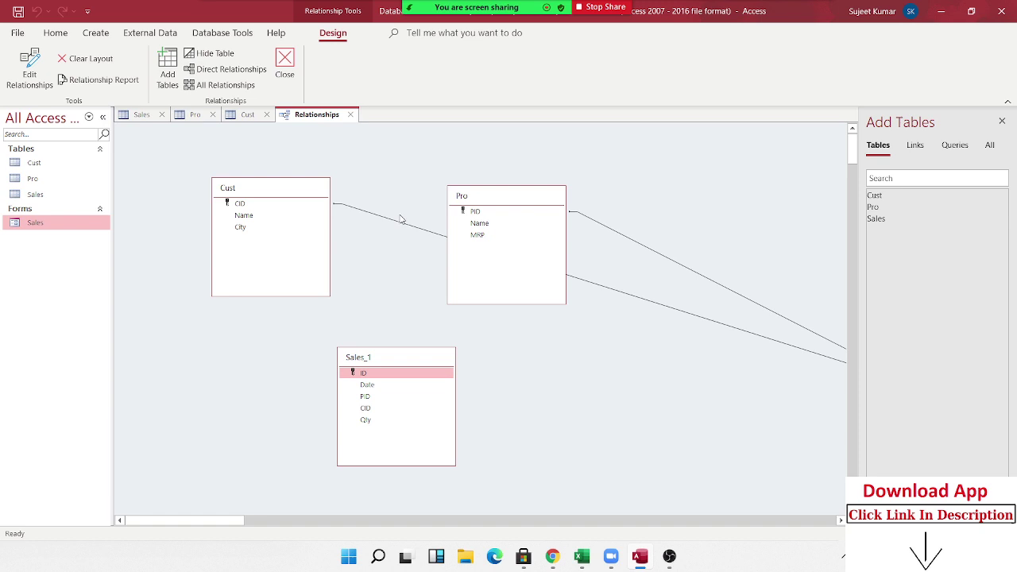
click(806, 351)
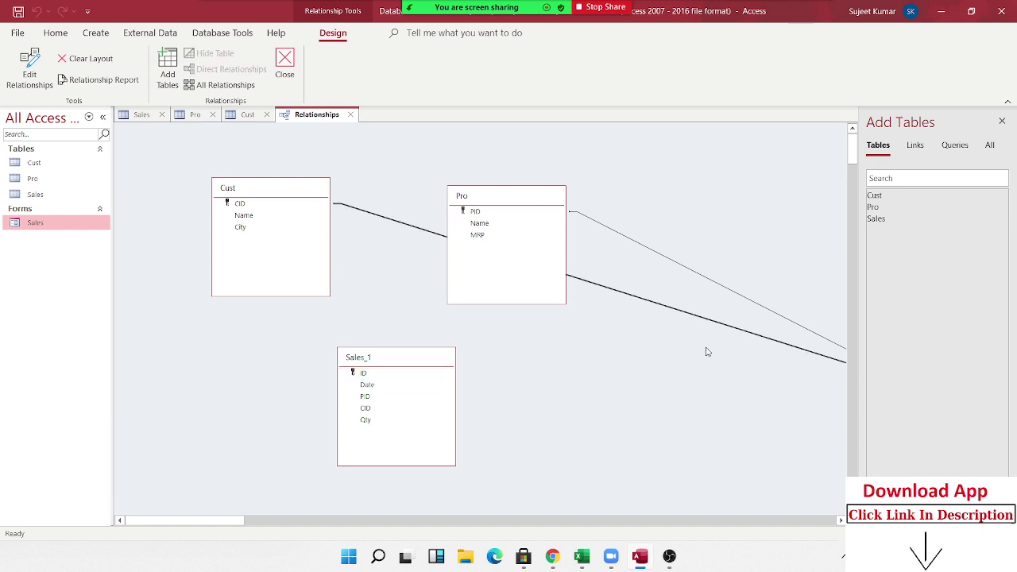
double_click(710, 324)
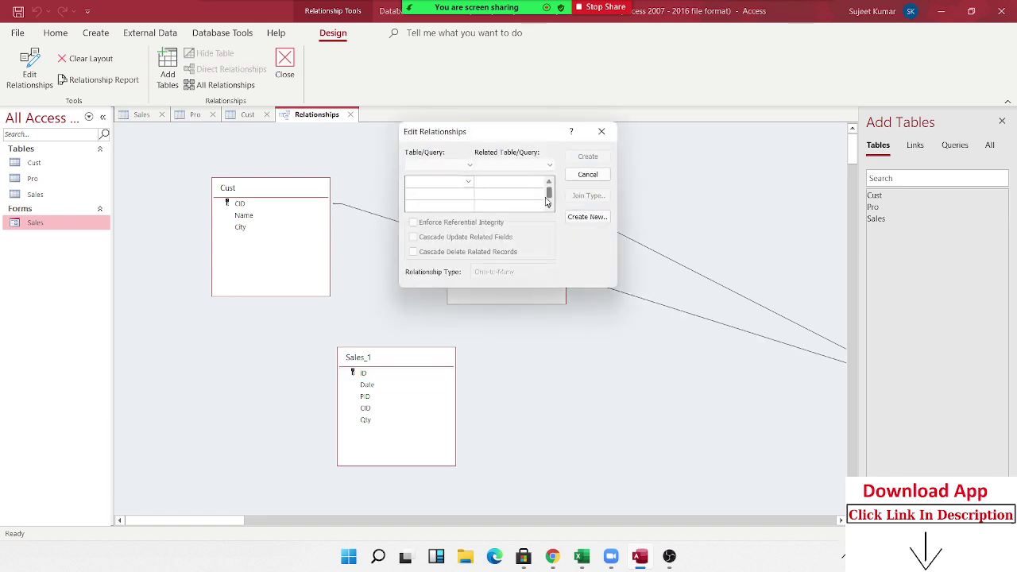
key(Escape)
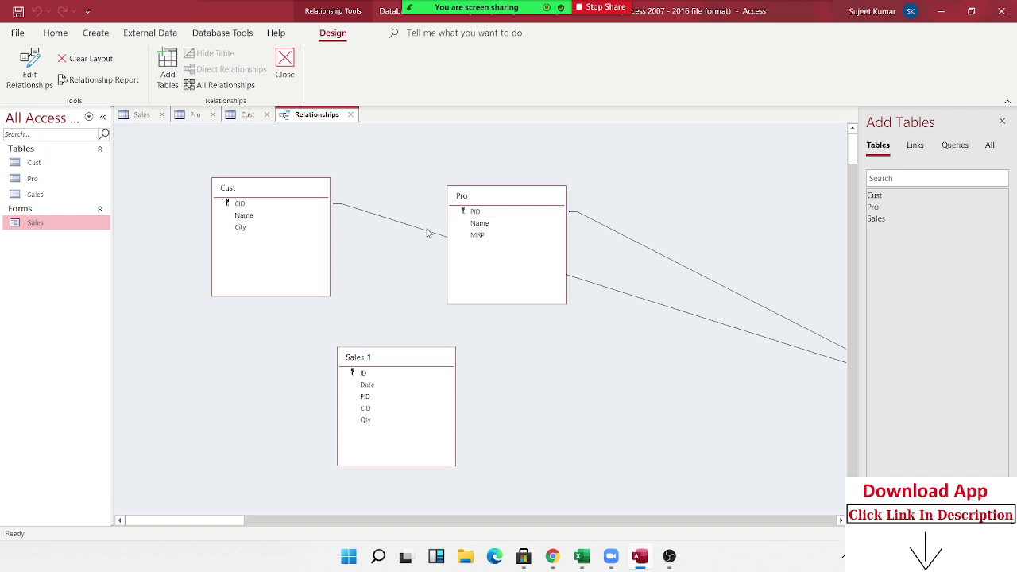
- Delete the Cust–Sales and Pro–Sales relationships, confirming each deletion
click(668, 311)
key(Delete)
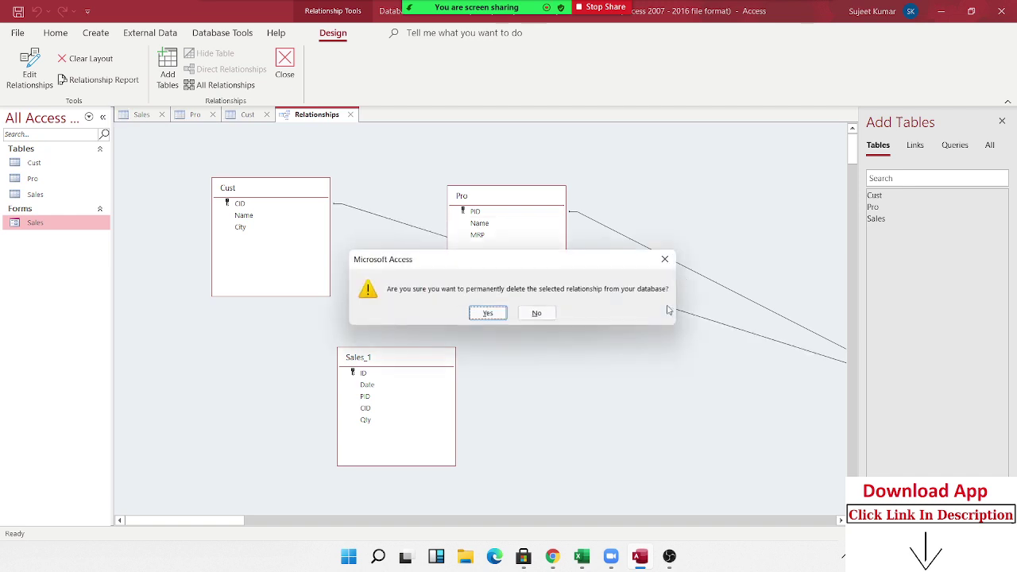
click(509, 313)
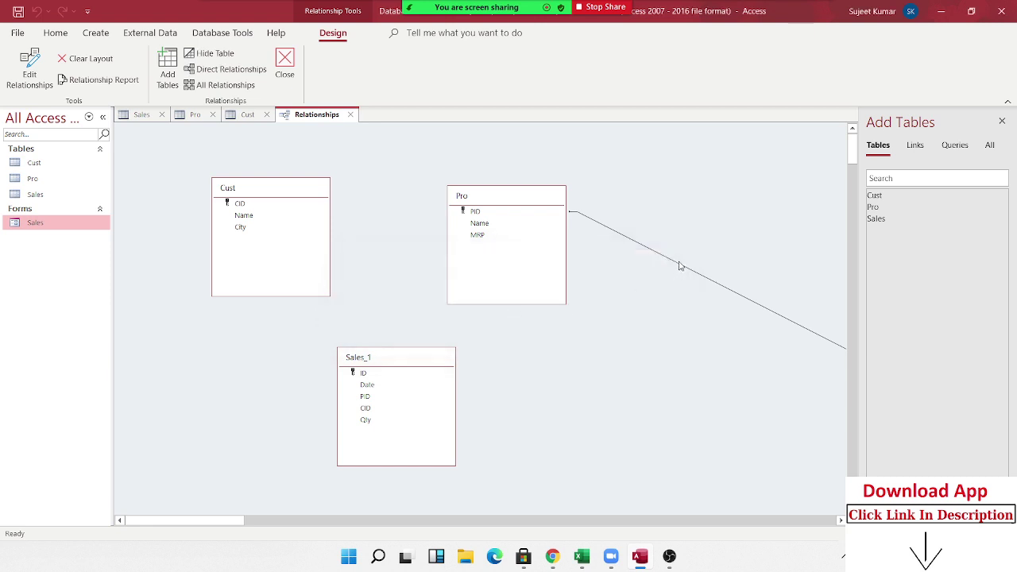
click(681, 267)
key(Delete)
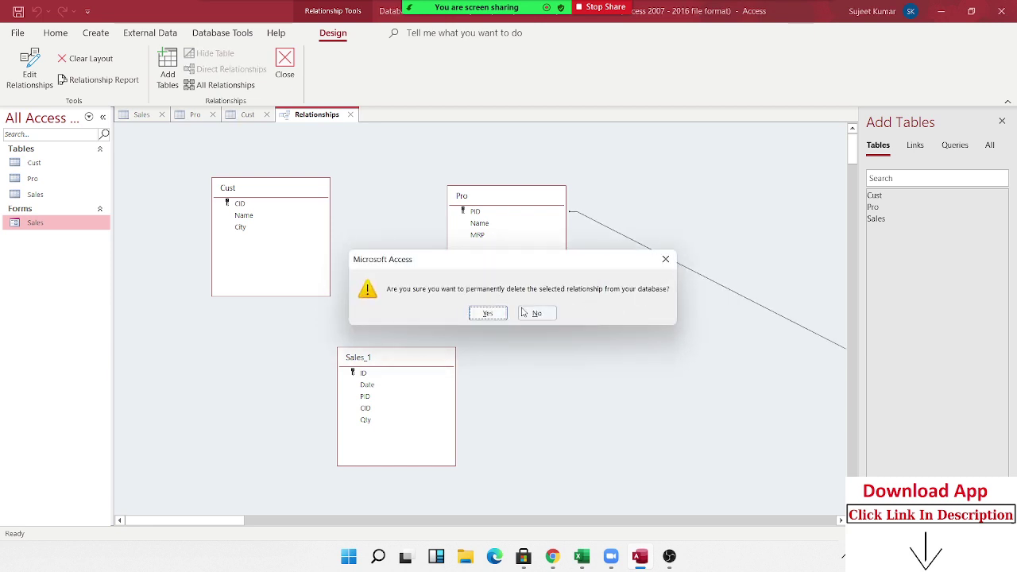
click(507, 314)
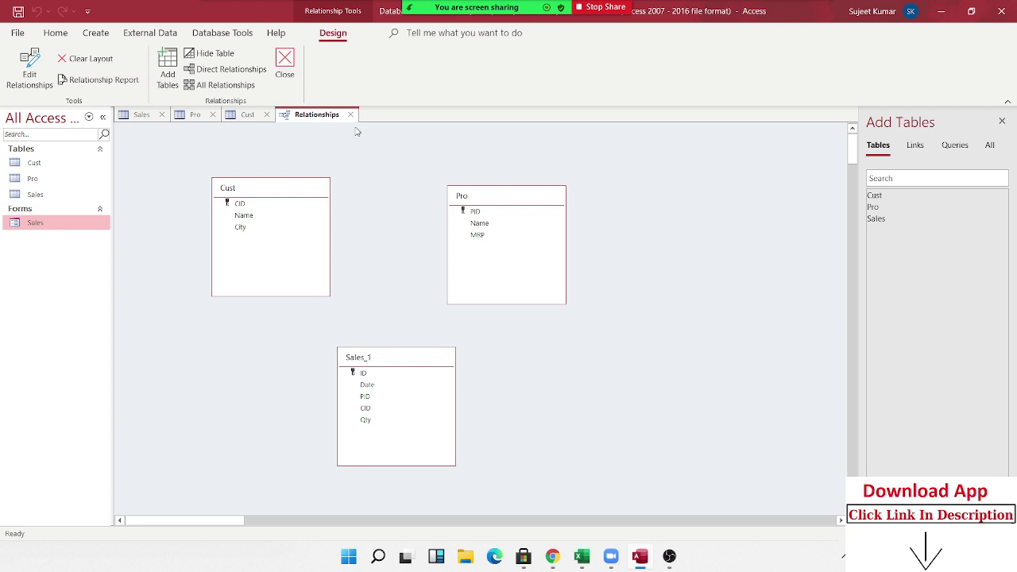
- Close the Relationships, Cust, Pro and Sales tabs
click(351, 114)
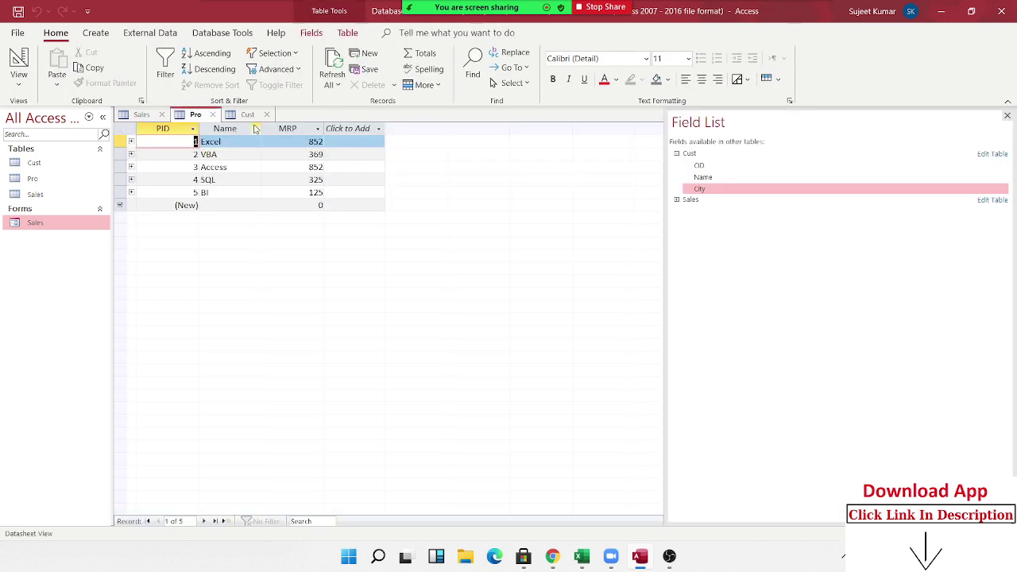
click(267, 114)
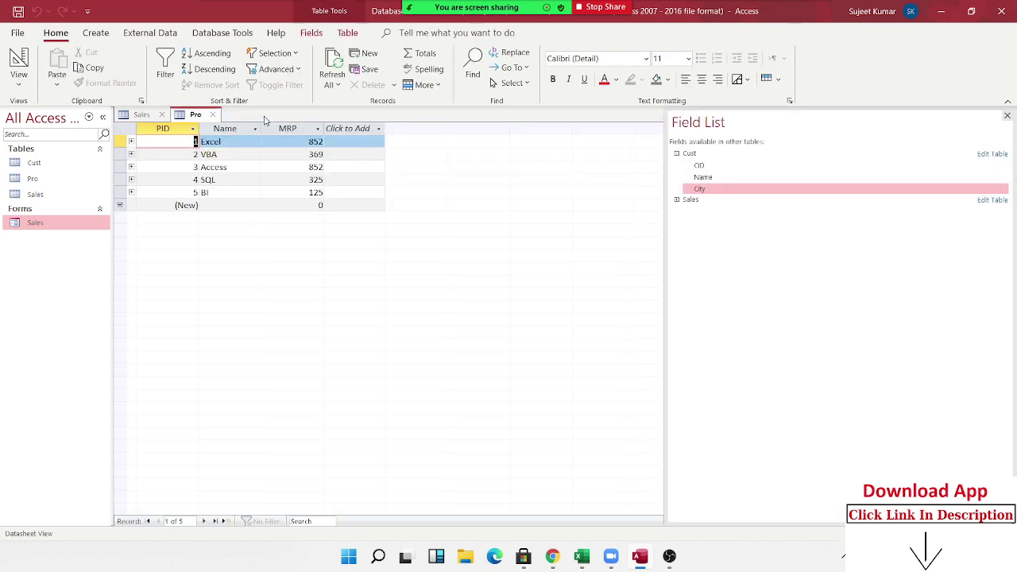
click(213, 115)
click(162, 114)
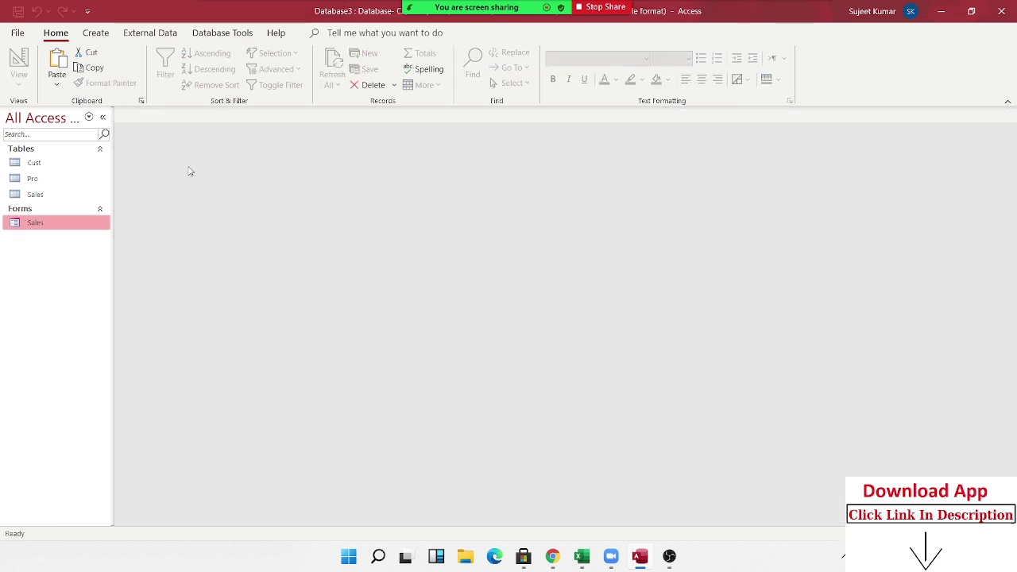
- Open the Sales form and start a new record with ID 400 dated 24 August 2021
double_click(48, 222)
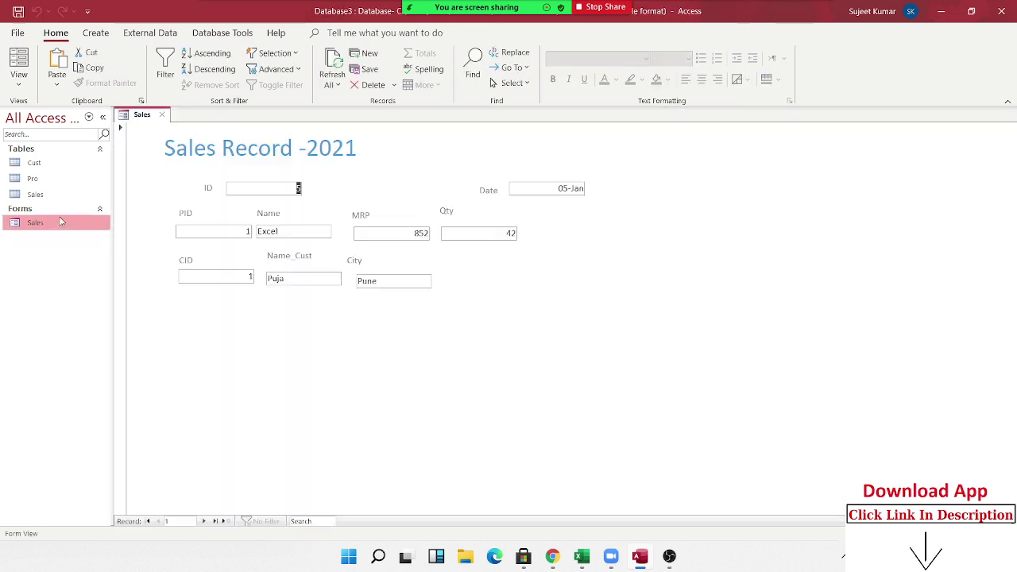
click(225, 522)
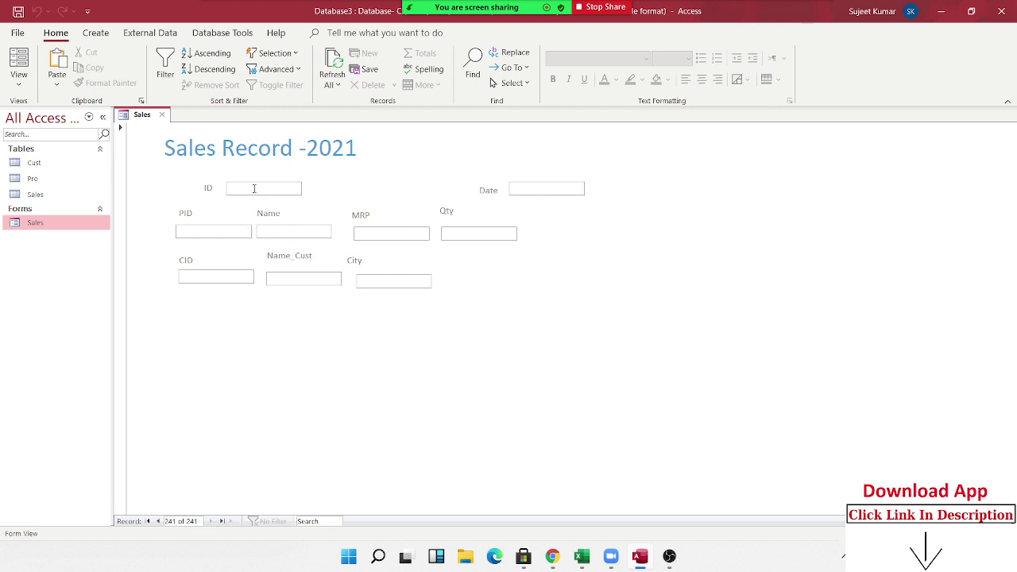
text(400)
key(Tab)
click(592, 188)
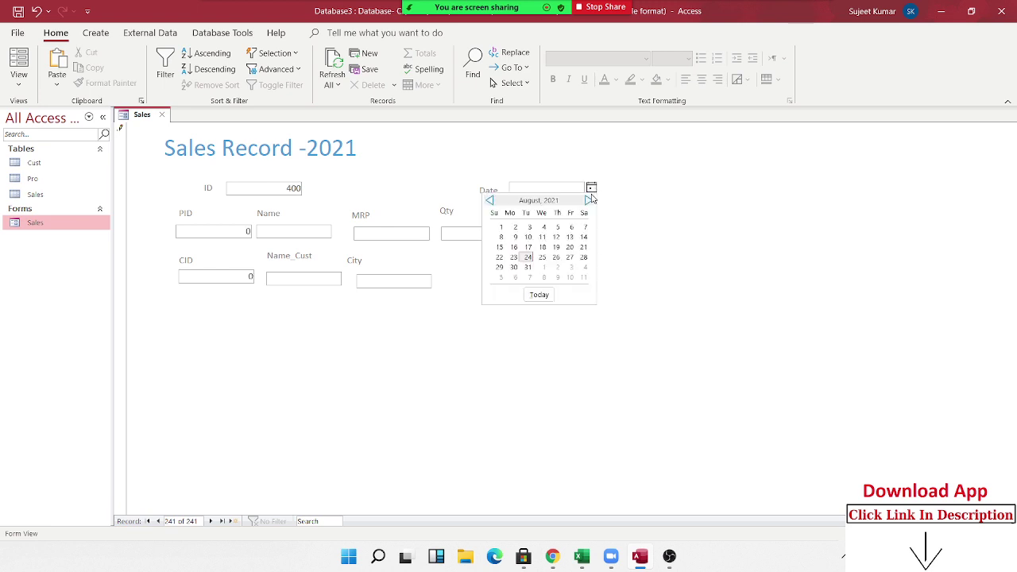
click(531, 294)
- Enter PID 6 (MIS), MRP 200 and Qty 70 for the new record
click(246, 232)
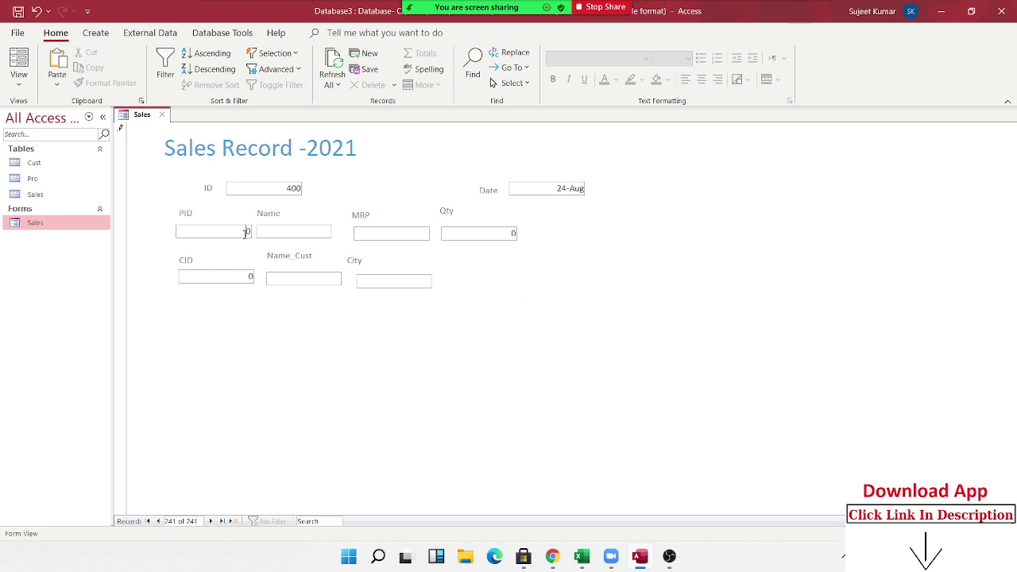
text(6)
key(Tab)
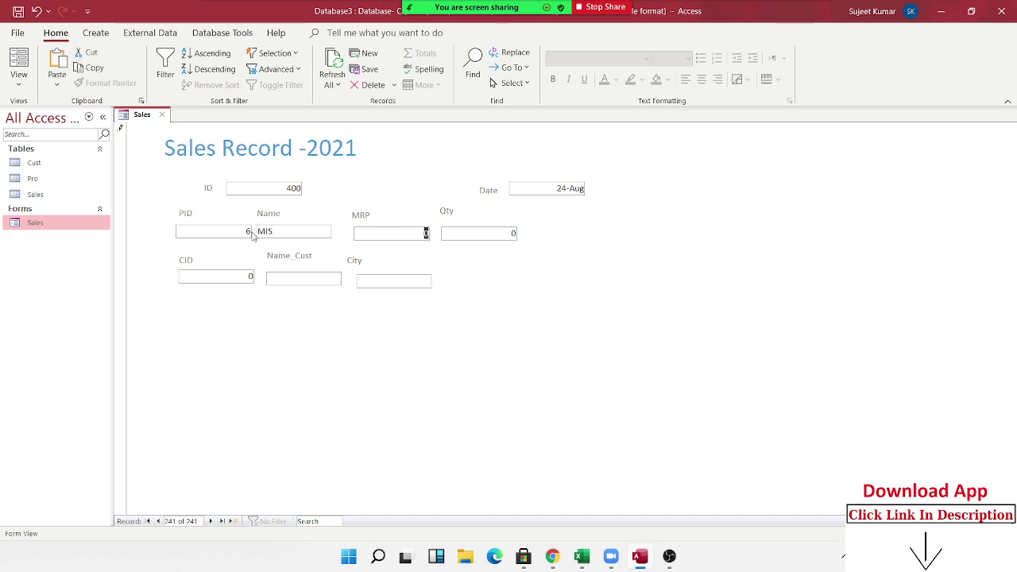
text(7)
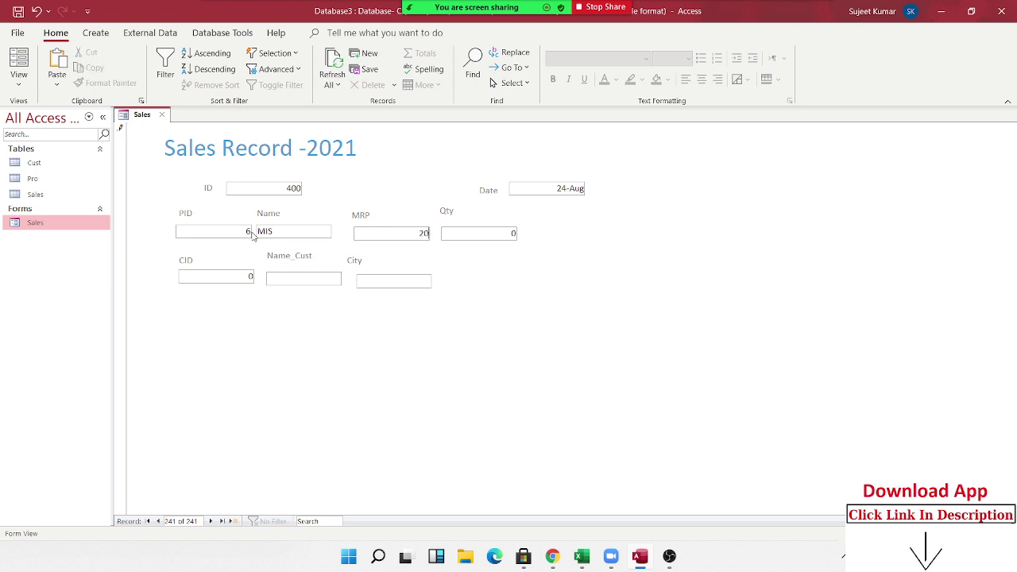
key(Tab)
key(Tab)
double_click(413, 235)
text(200)
double_click(477, 234)
text(7)
- Set CID 6 and enter the customer's name for the new record
click(252, 276)
double_click(251, 276)
text(1)
click(333, 277)
click(251, 274)
key(BackSpace)
key(shift+Tab)
click(298, 279)
key(BackSpace)
key(BackSpace)
double_click(298, 278)
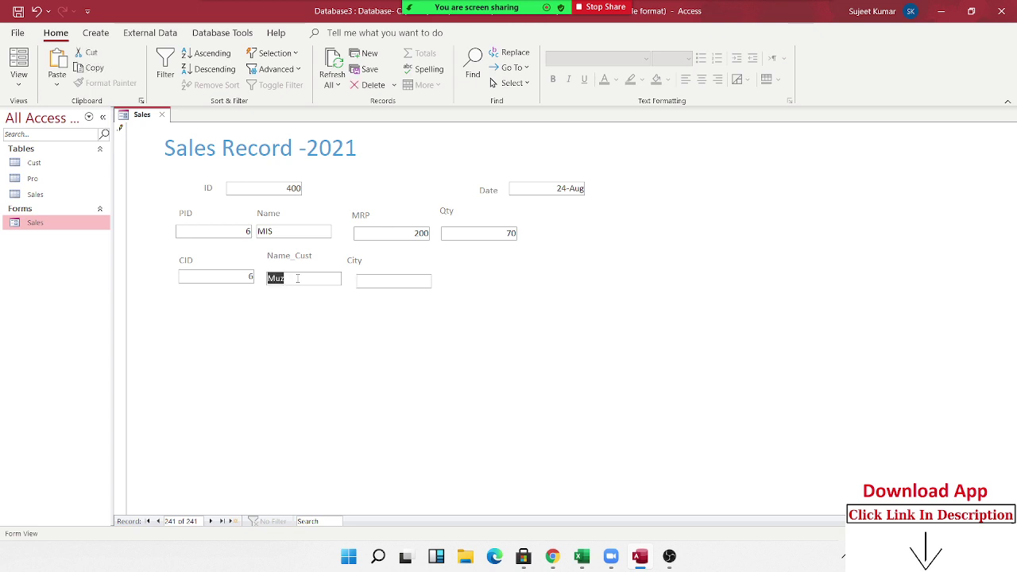
text(Dev)
key(Tab)
text(Muz)
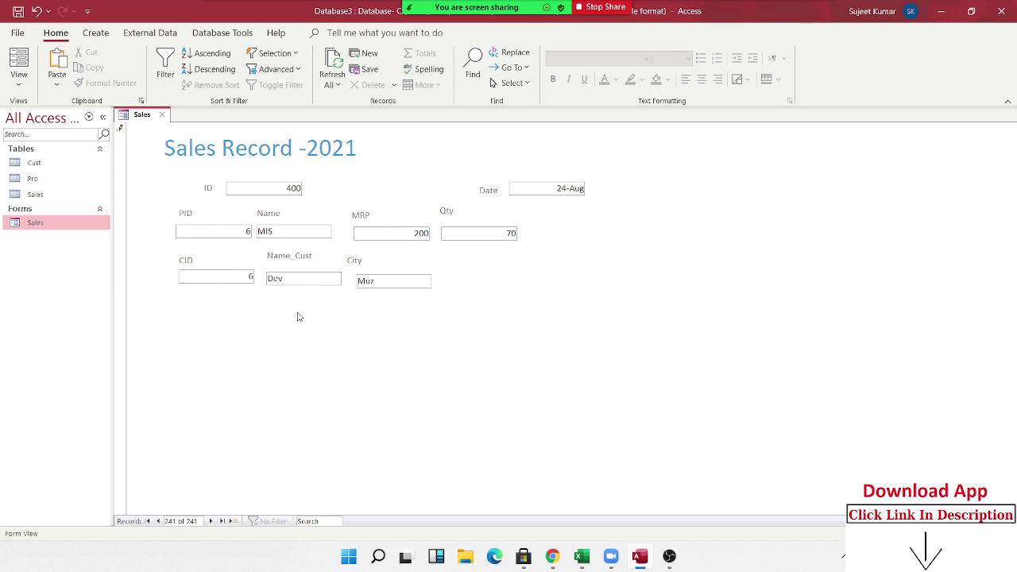
- Save the ID 400 record, then review the last Cust and Pro table entries
key(Tab)
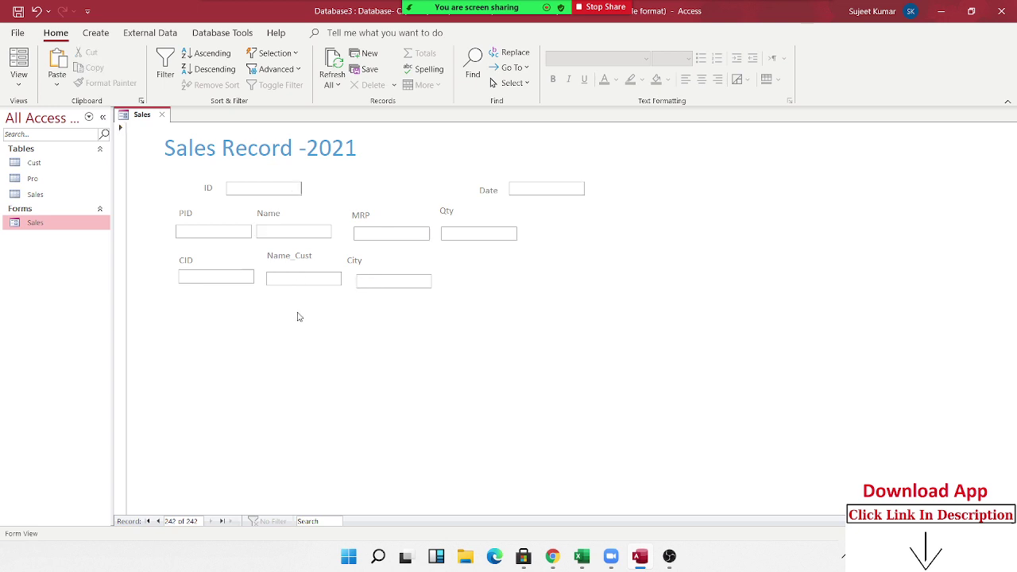
double_click(55, 165)
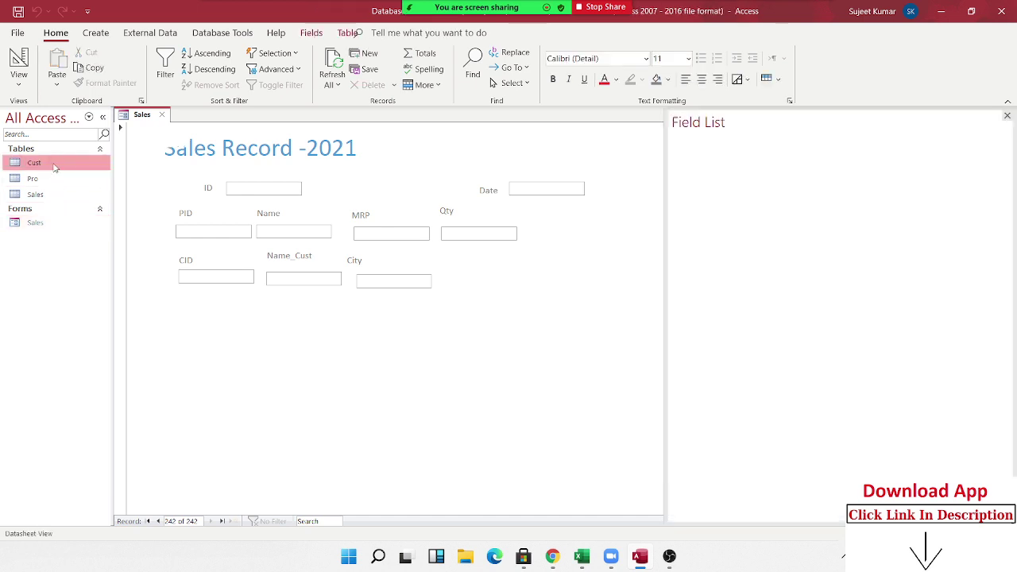
click(201, 207)
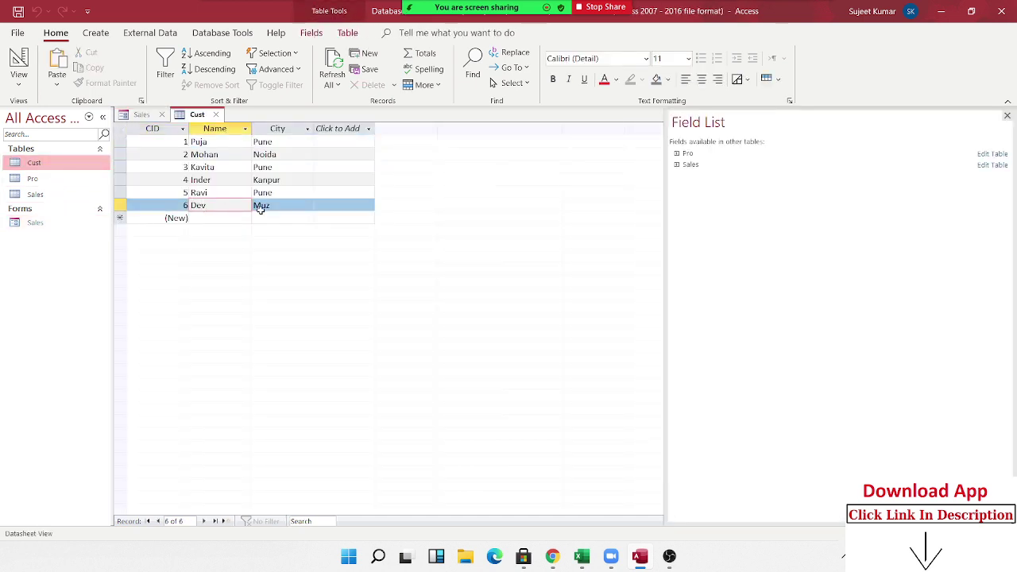
click(217, 115)
double_click(32, 179)
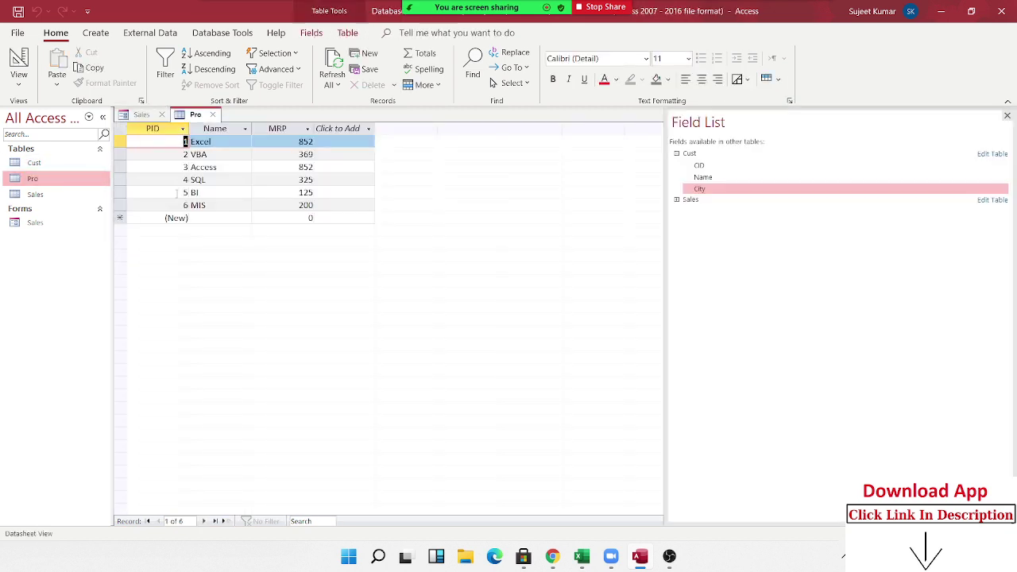
click(202, 205)
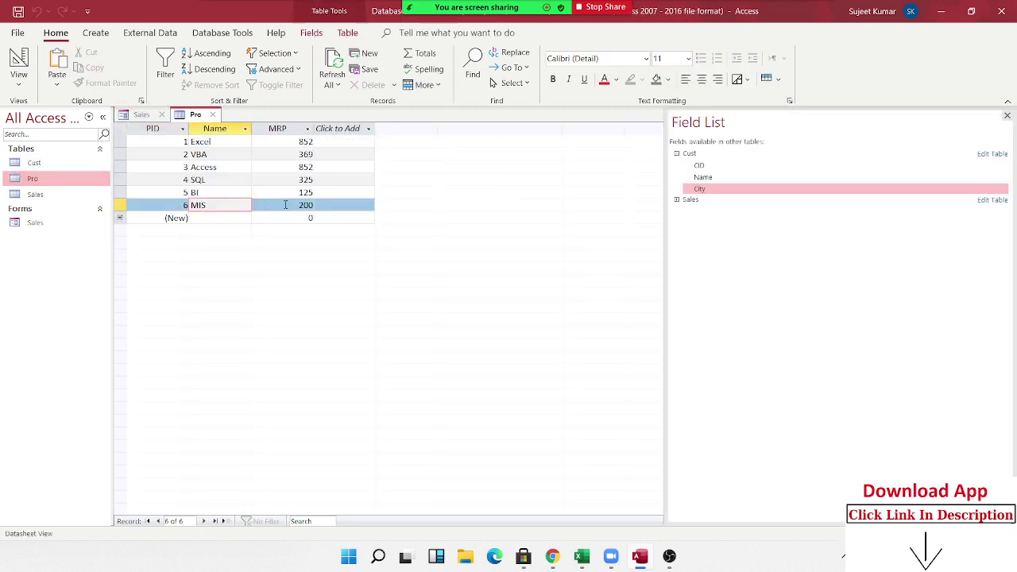
click(212, 114)
- Check the ID 400 sale and record 10 in the Sales datasheet, then close it
click(68, 198)
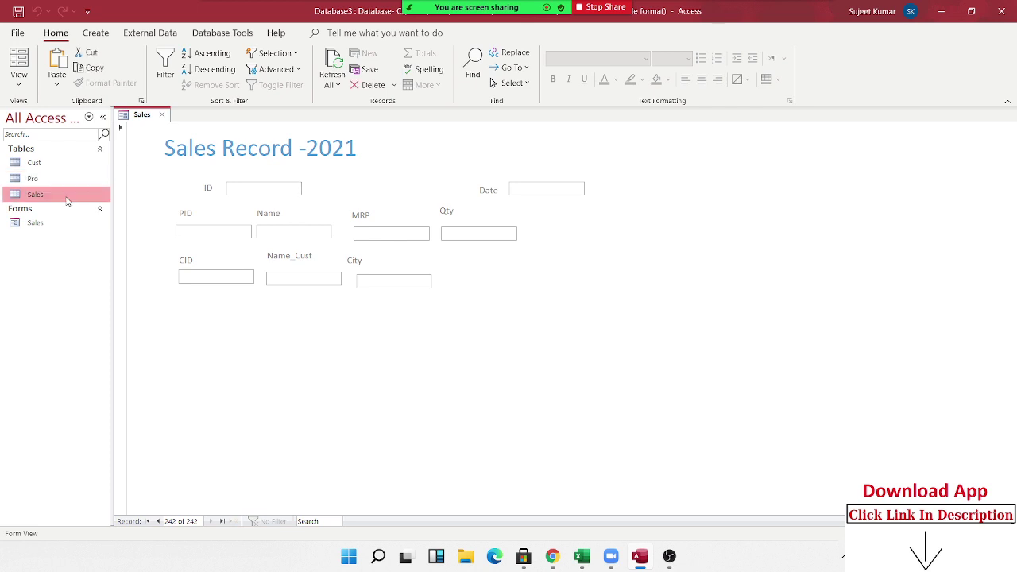
double_click(68, 198)
click(657, 207)
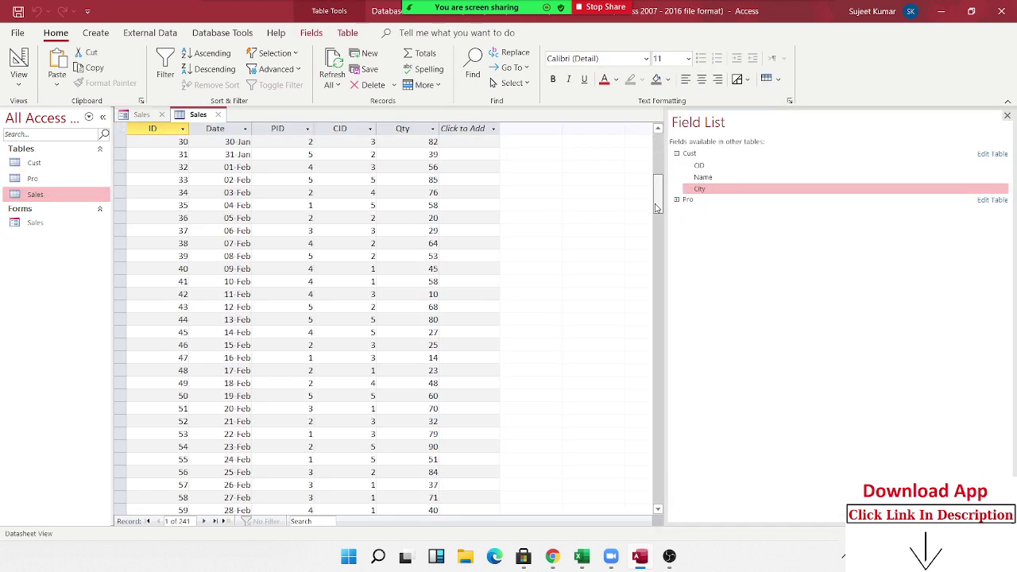
drag(657, 208, 658, 469)
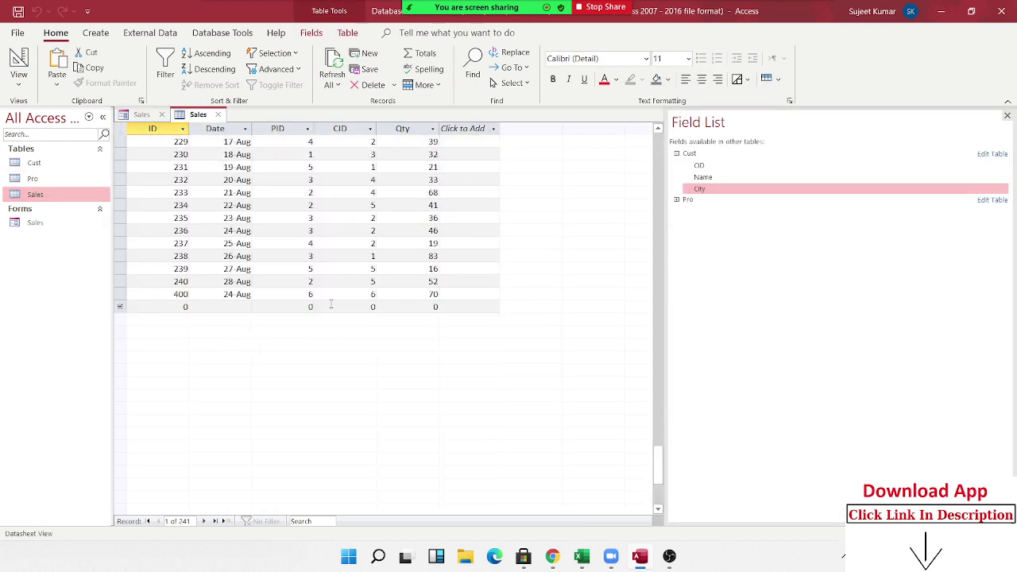
click(333, 295)
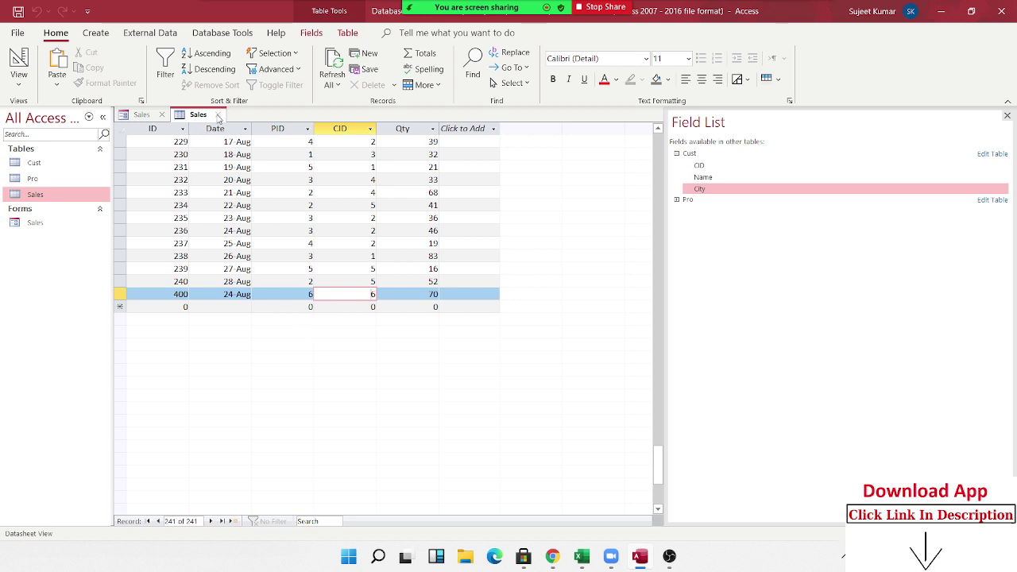
click(210, 205)
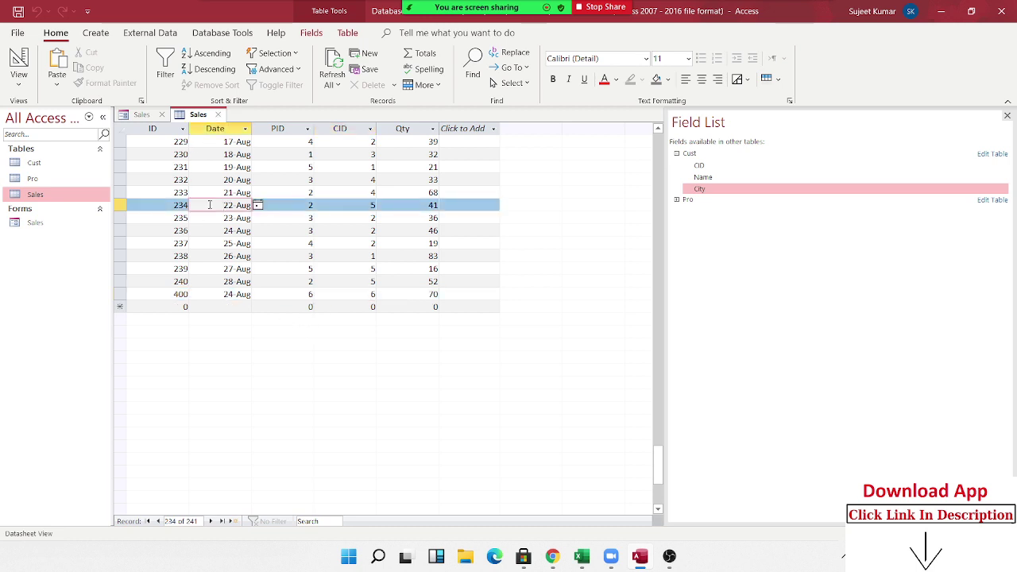
key(ctrl+Up)
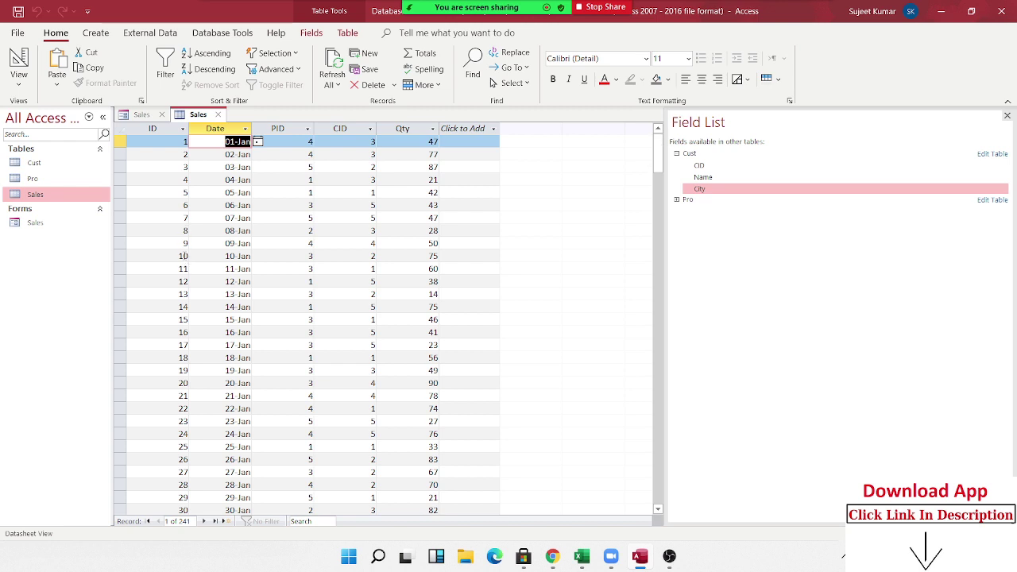
click(185, 256)
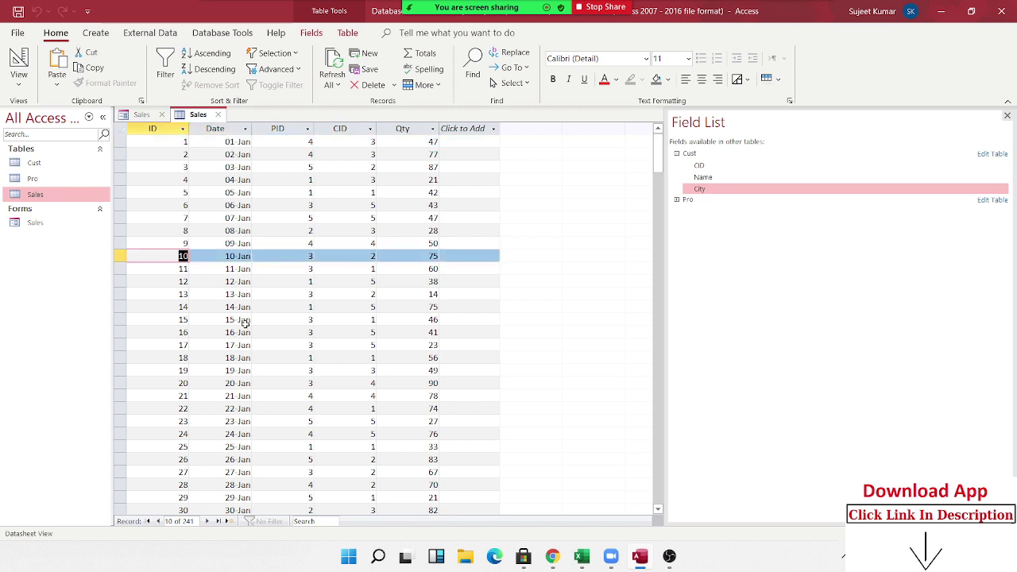
click(289, 256)
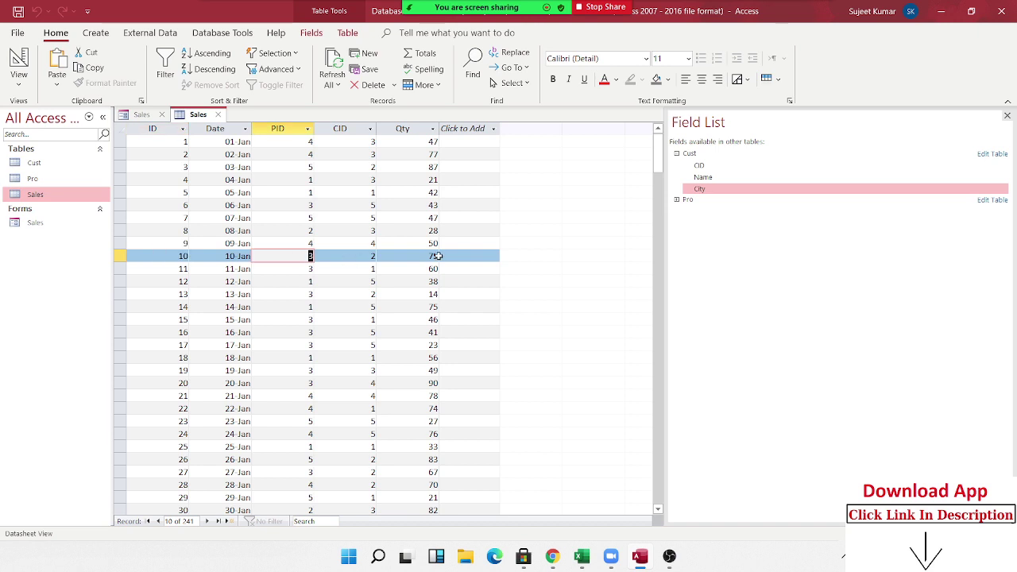
key(Tab)
key(Tab)
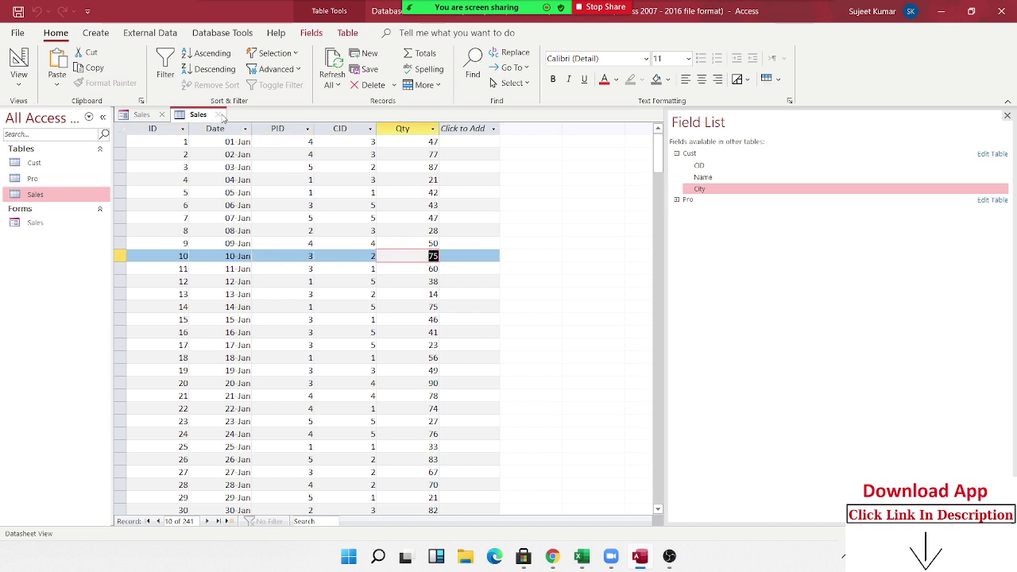
click(218, 114)
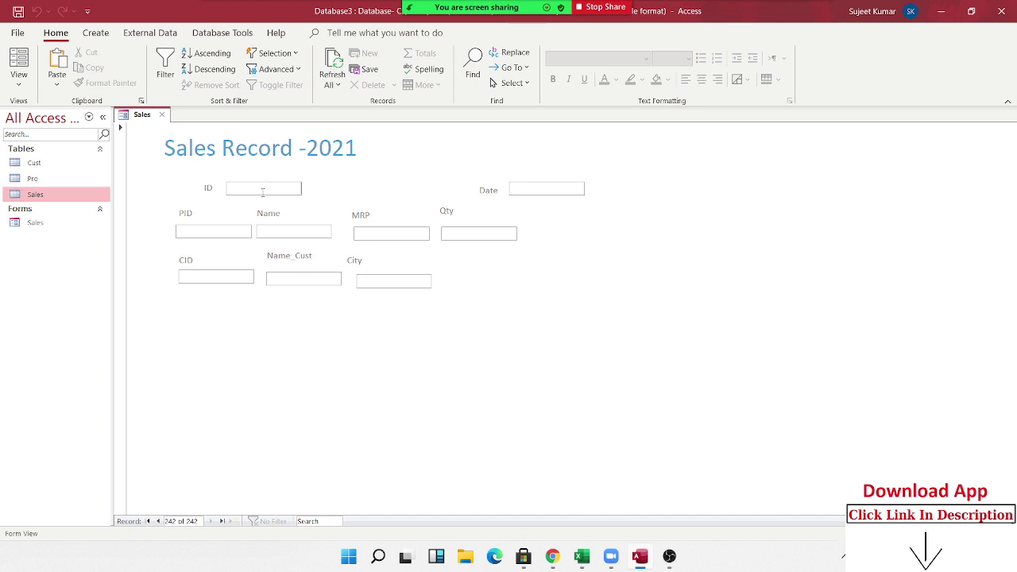
- Enter ID 10 in the form's new record
text(10)
key(Tab)
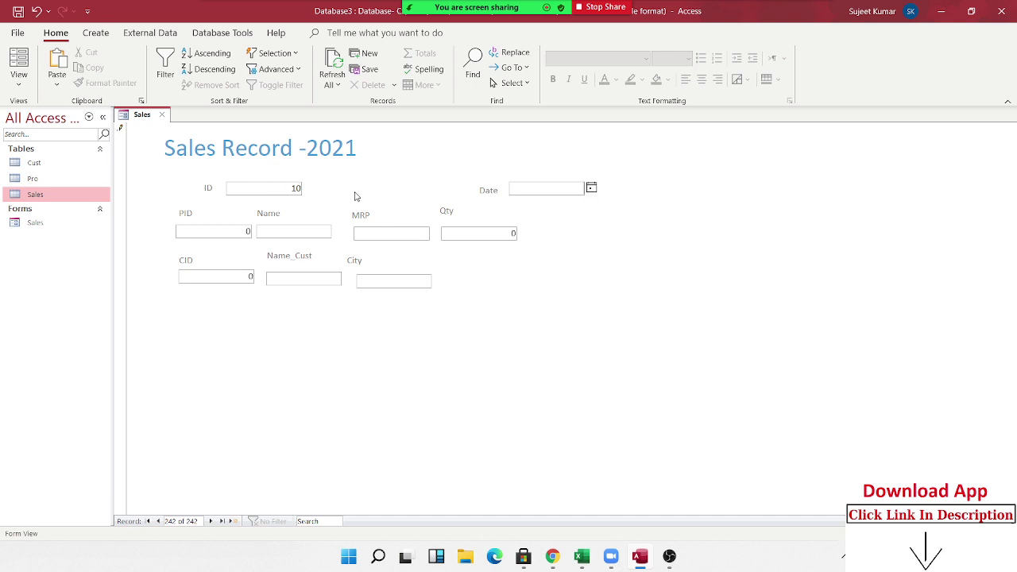
double_click(296, 188)
key(Tab)
click(35, 226)
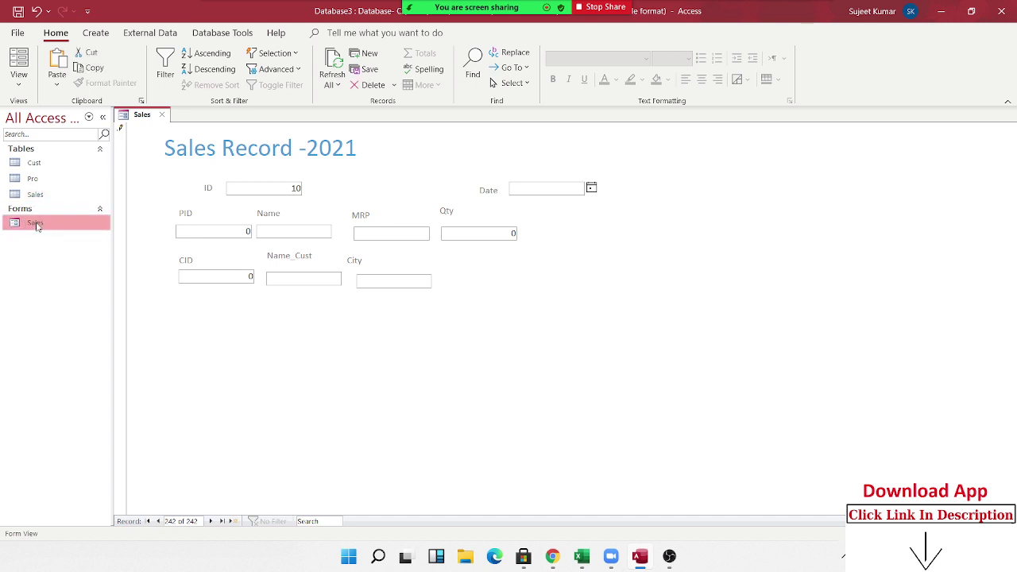
- Reopen the Sales datasheet and locate the existing record with ID 10
double_click(35, 195)
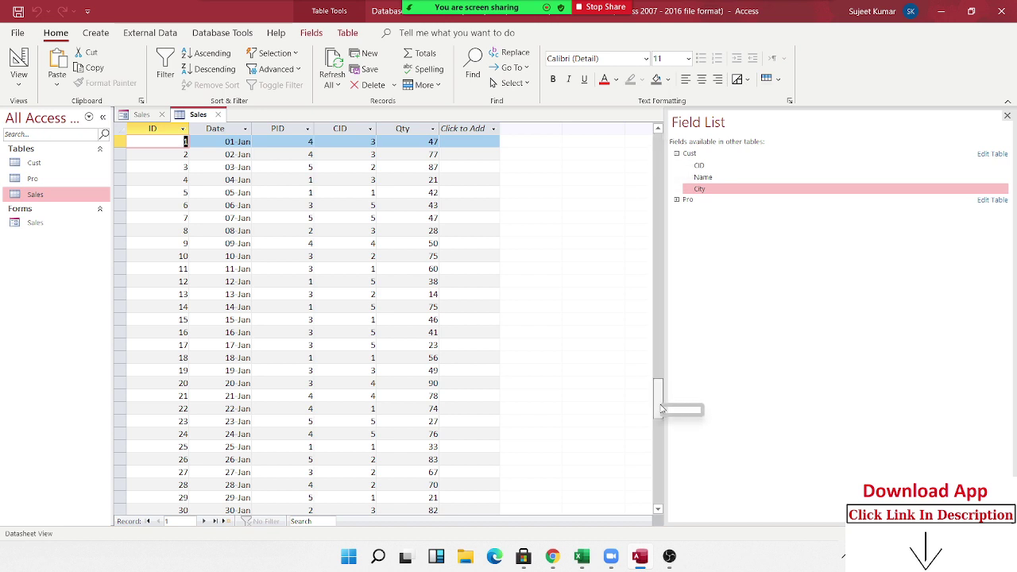
drag(659, 153, 660, 484)
scroll(211, 318, up, 1)
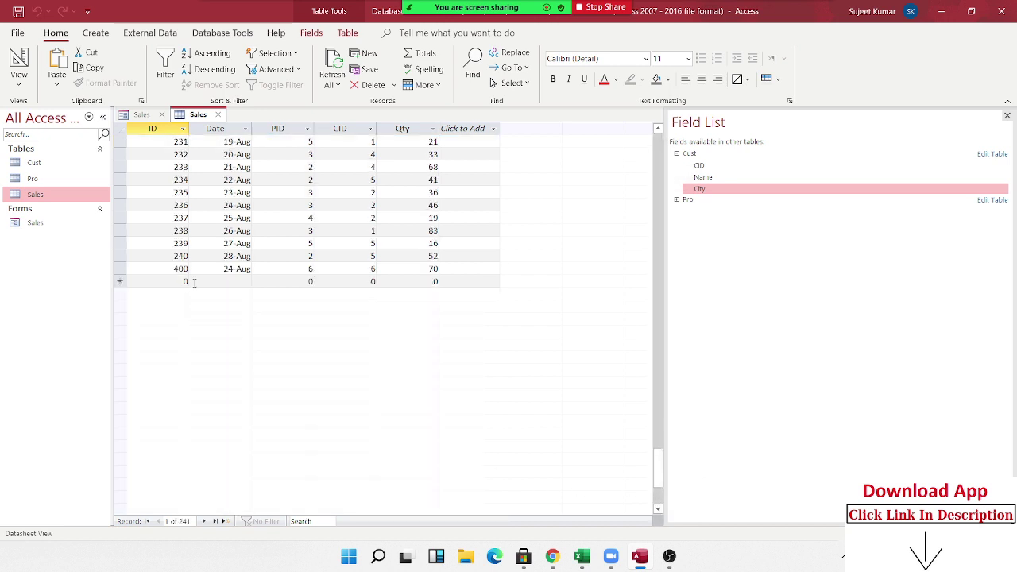
scroll(208, 314, up, 1)
scroll(205, 318, up, 4)
scroll(206, 320, up, 4)
scroll(206, 320, up, 9)
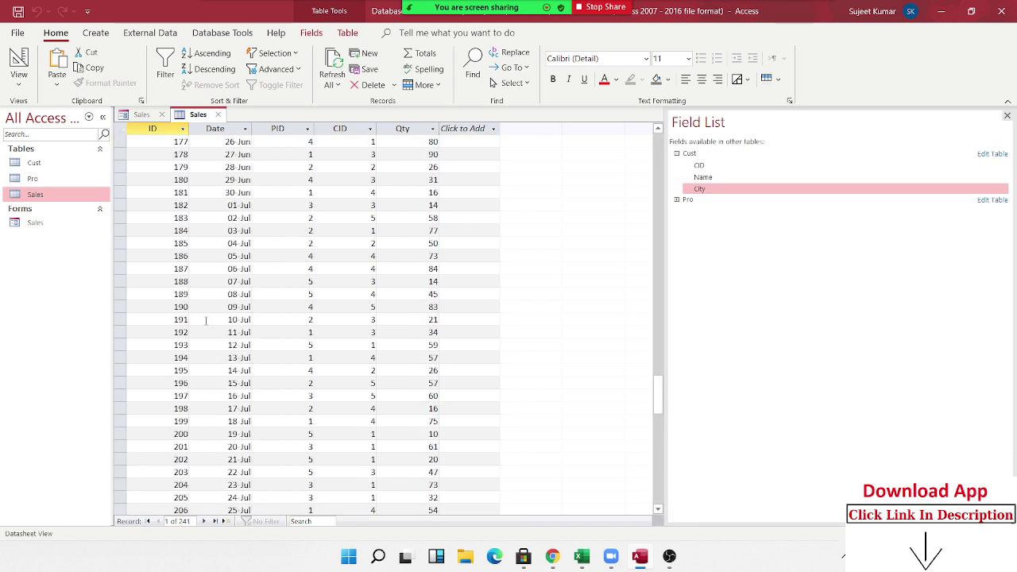
scroll(206, 321, up, 9)
scroll(206, 320, up, 8)
scroll(206, 321, up, 8)
scroll(205, 320, up, 9)
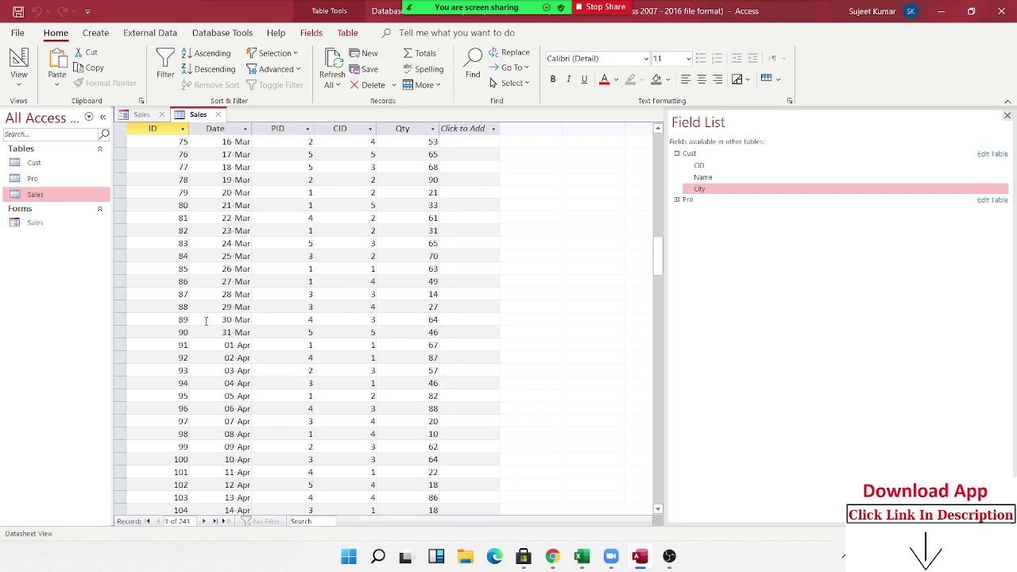
scroll(206, 321, up, 4)
scroll(206, 321, up, 4)
scroll(206, 320, up, 10)
scroll(205, 320, up, 4)
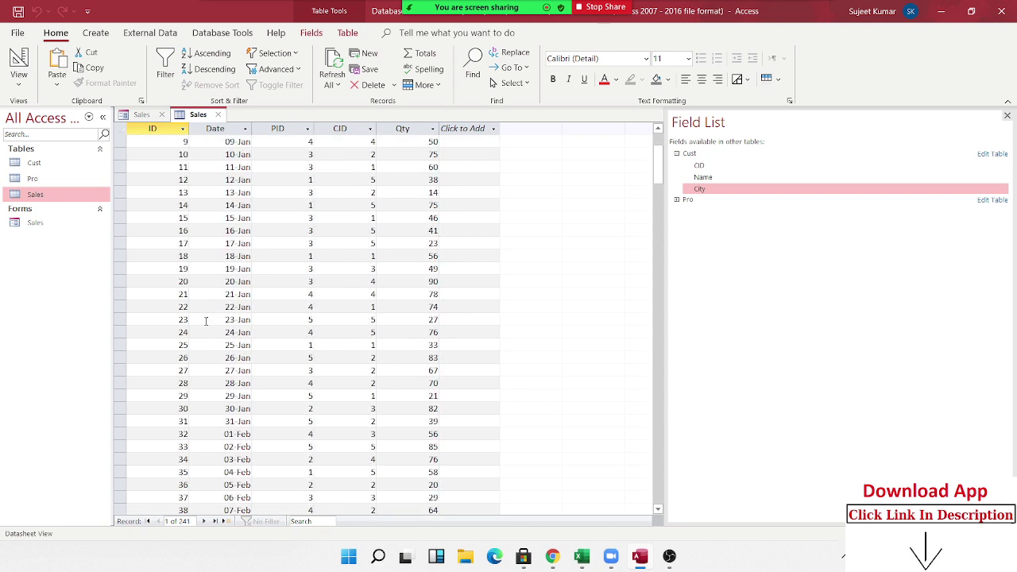
scroll(206, 321, up, 3)
click(186, 294)
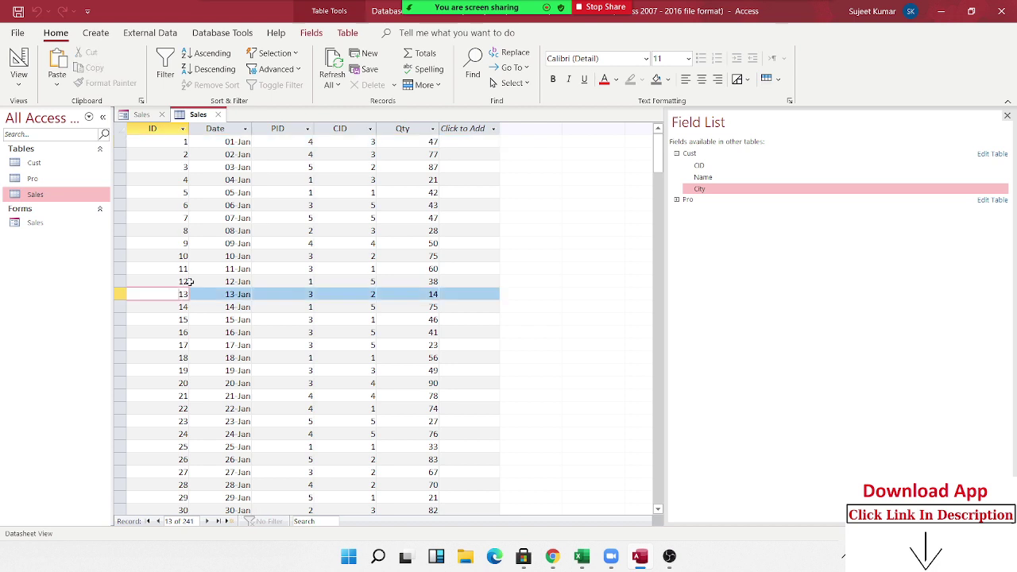
double_click(216, 255)
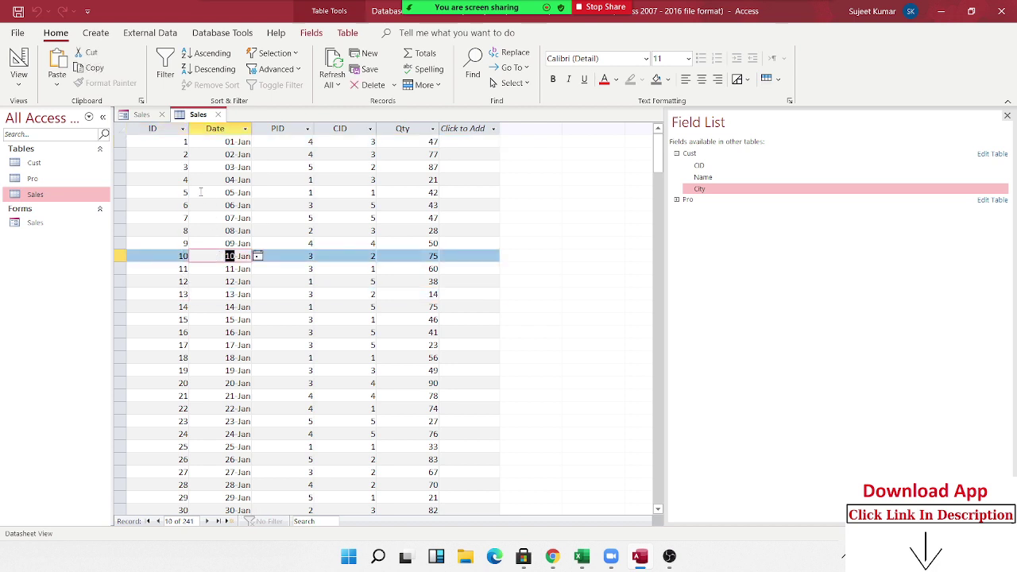
- Fill the ID 10 record with date 24 August 2021, PID 1 and CID 3
click(143, 116)
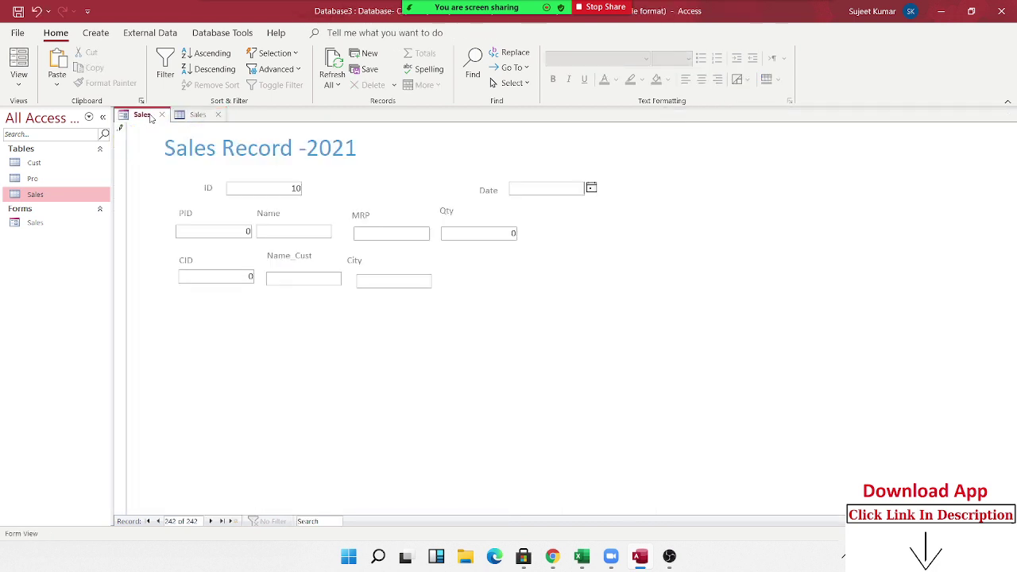
click(591, 189)
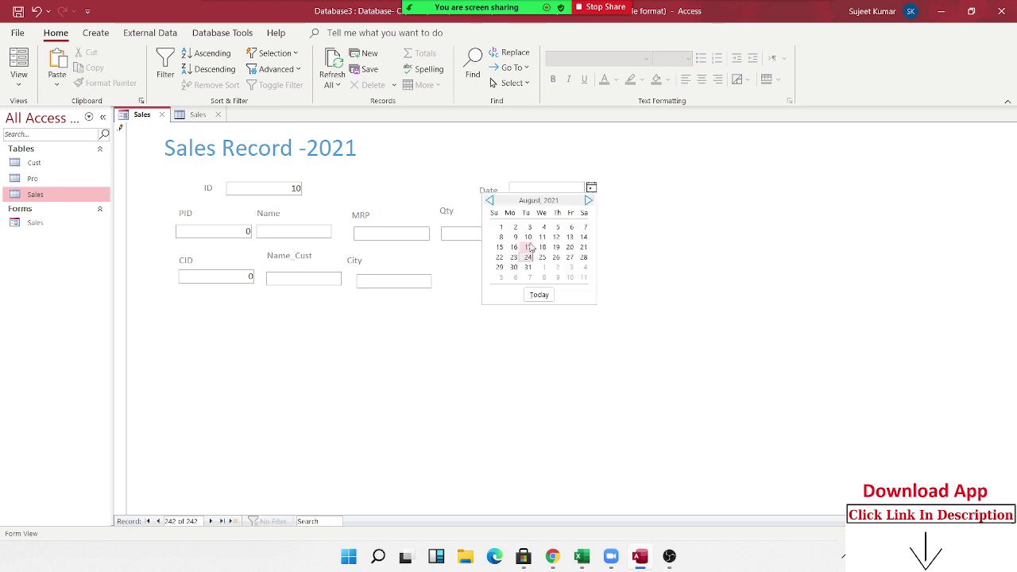
click(540, 295)
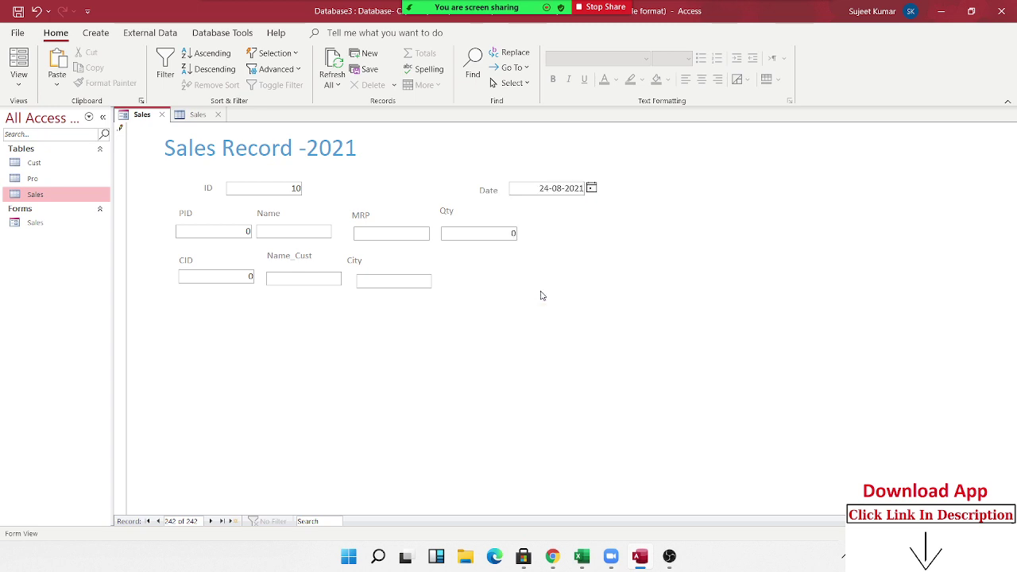
double_click(248, 232)
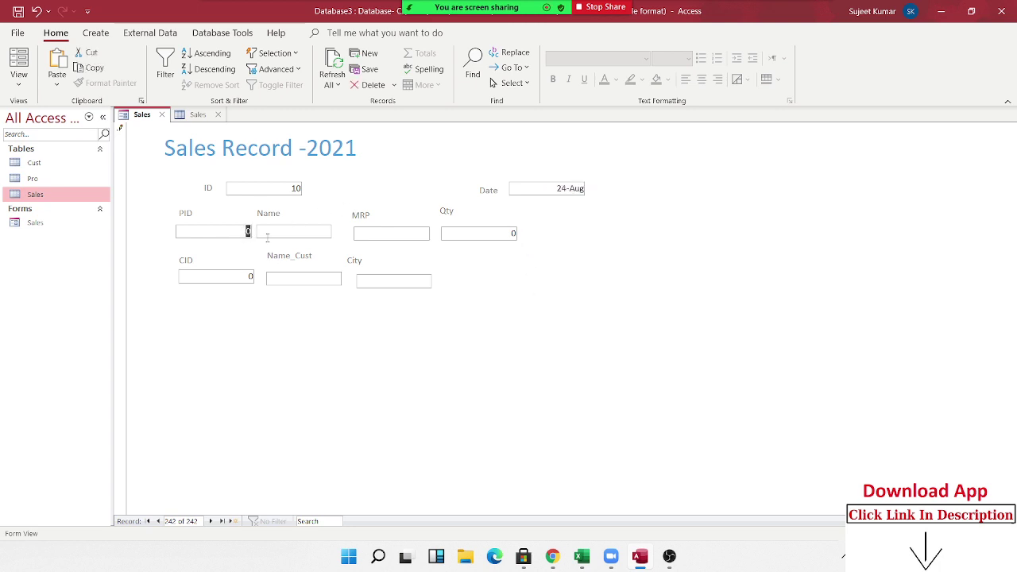
text(1)
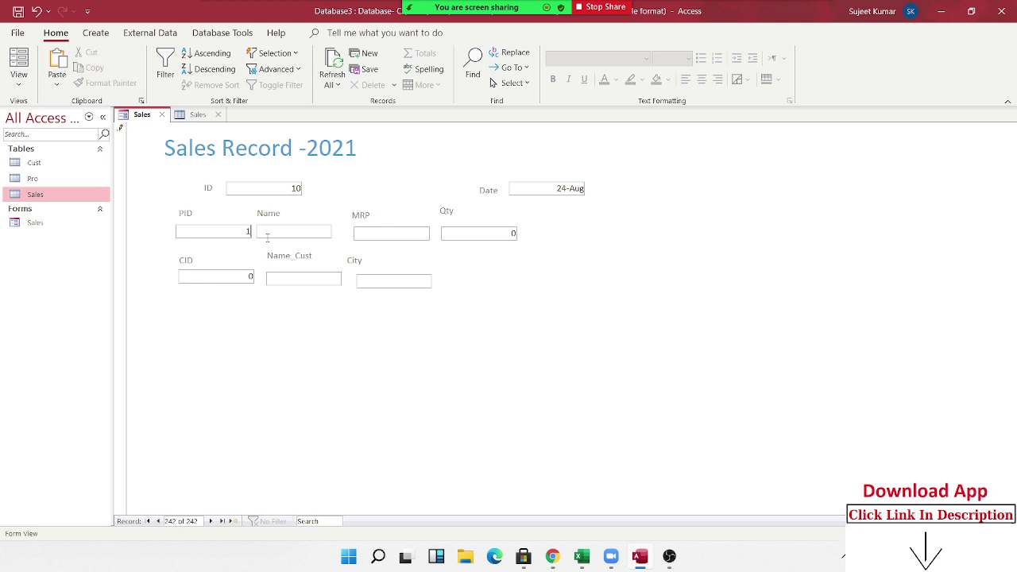
key(Tab)
click(516, 233)
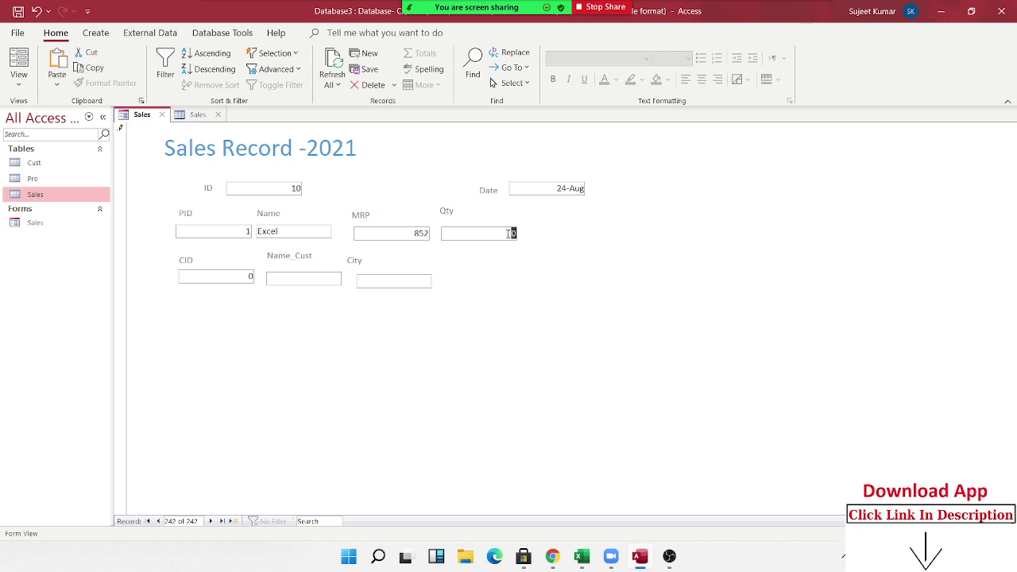
text(100)
double_click(251, 276)
text(3)
key(Tab)
- Try to save and move to a new record, hitting the duplicate-values error repeatedly
click(213, 521)
click(480, 311)
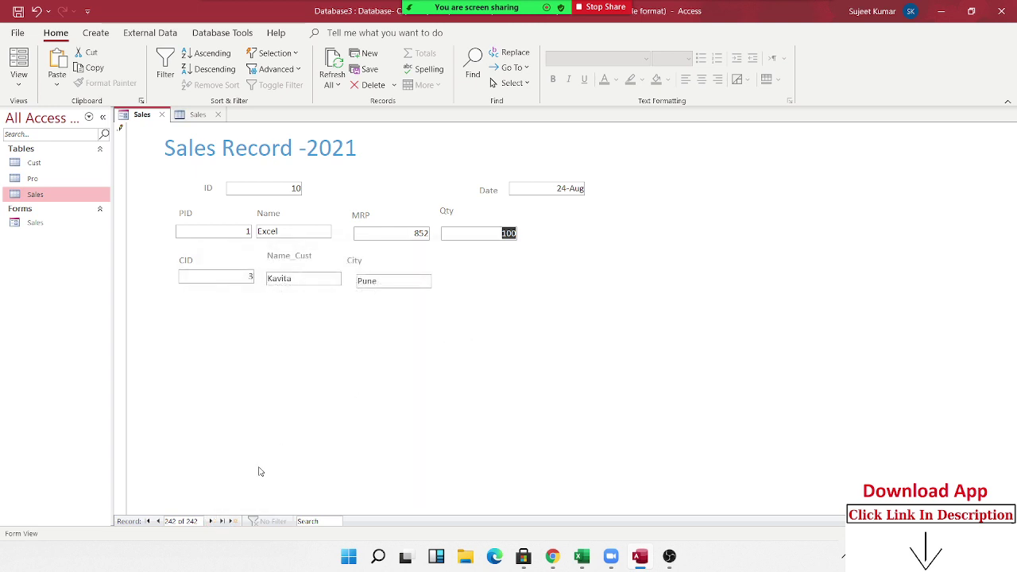
click(233, 522)
click(487, 317)
click(232, 522)
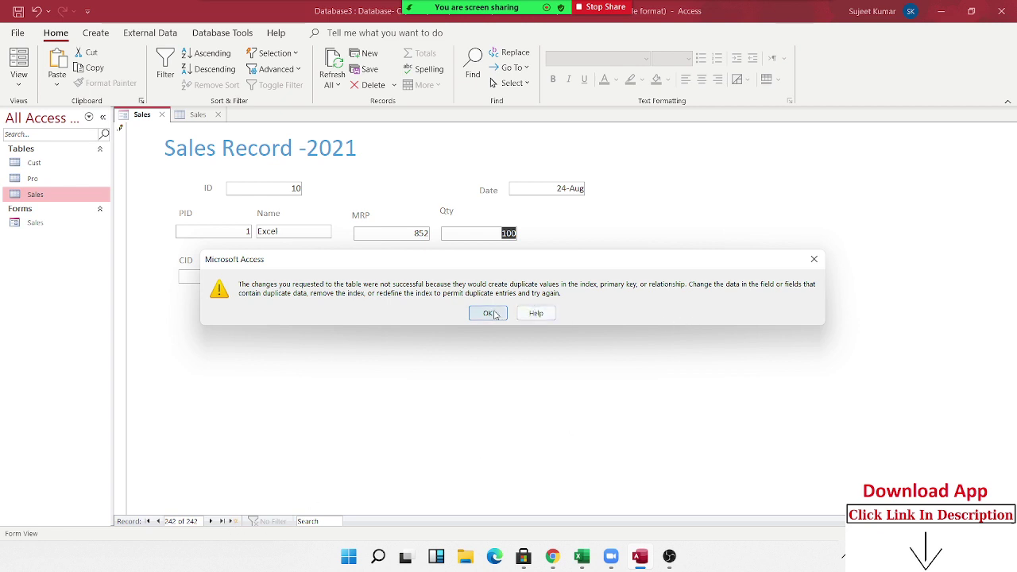
- Dismiss the duplicate-ID error and close the Sales datasheet and form without saving ID 10
drag(547, 263, 541, 311)
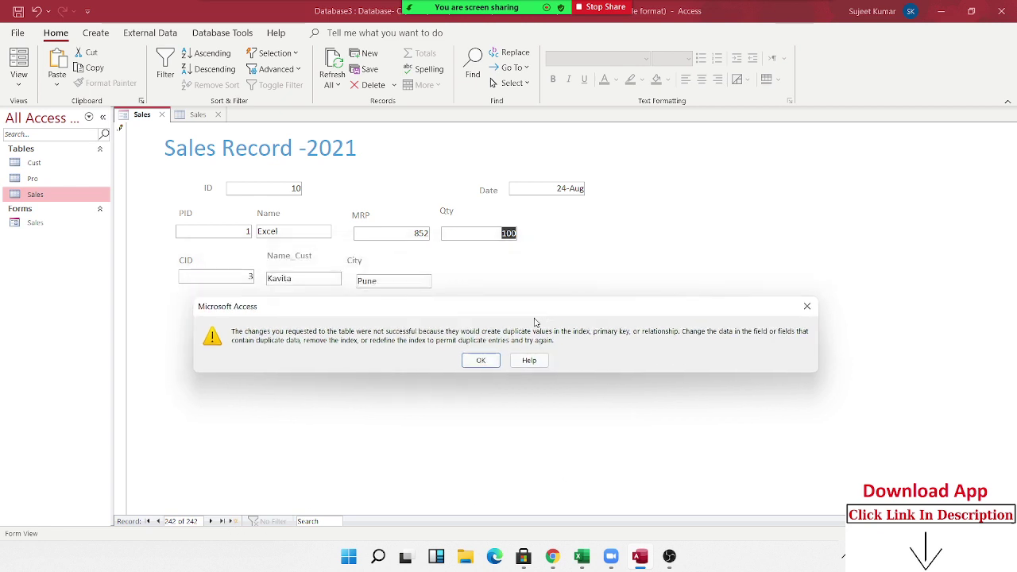
click(481, 360)
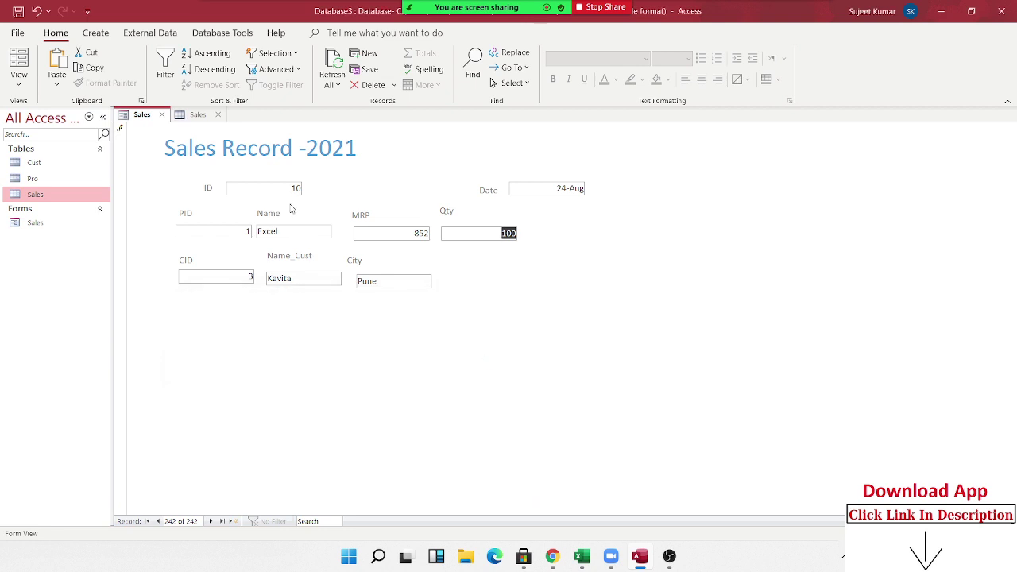
double_click(296, 187)
click(218, 114)
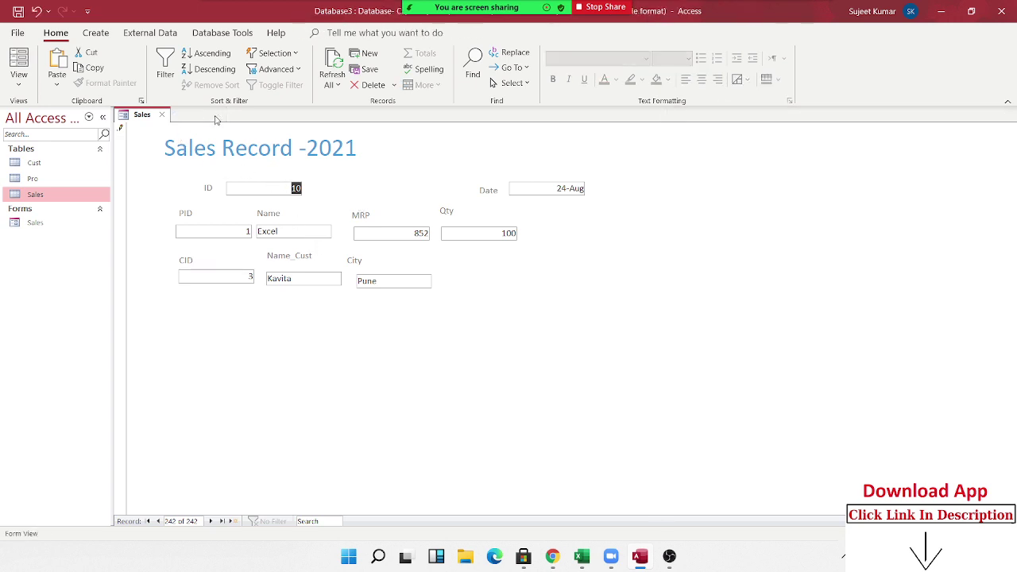
click(163, 115)
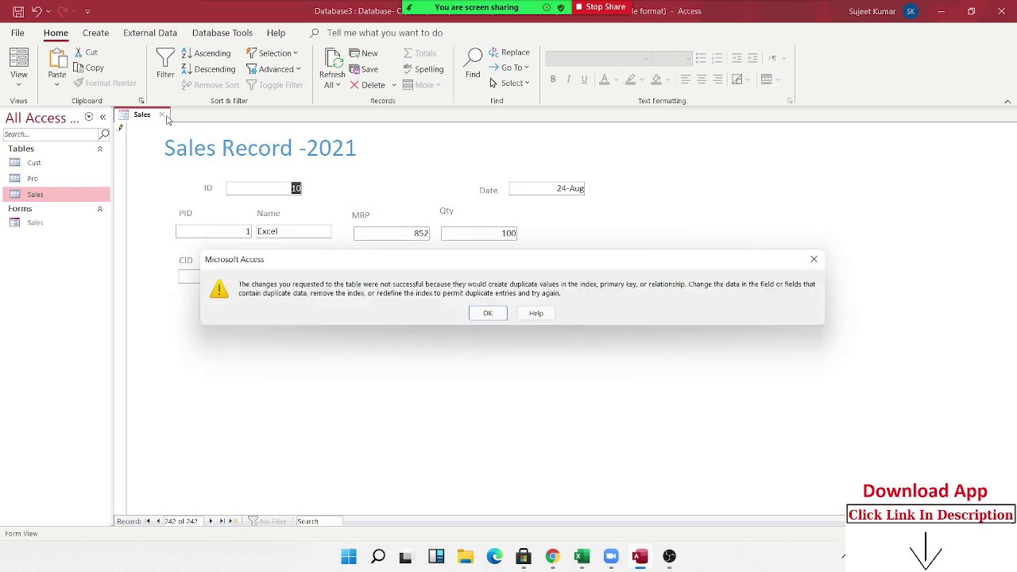
click(481, 316)
click(488, 325)
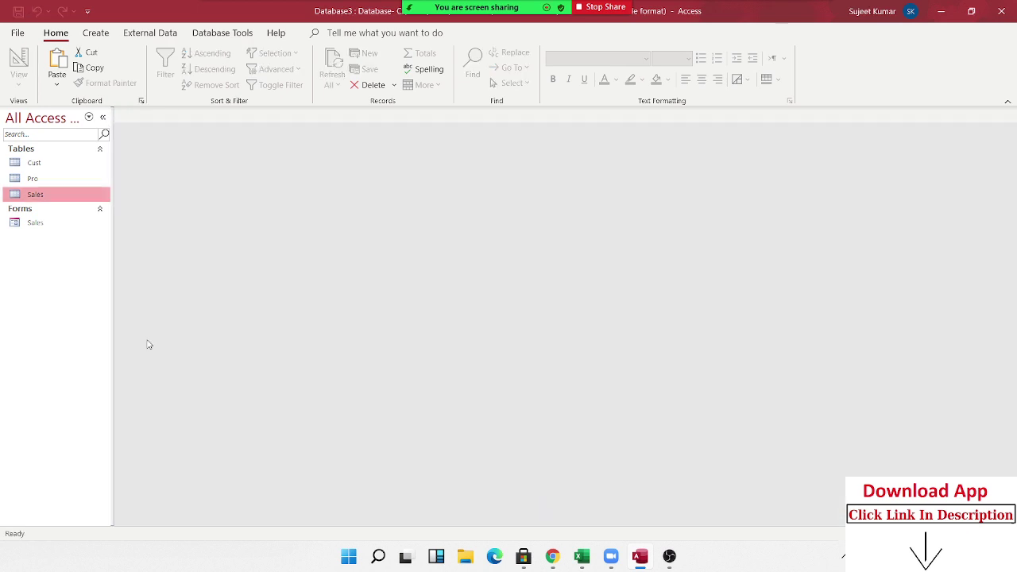
double_click(57, 197)
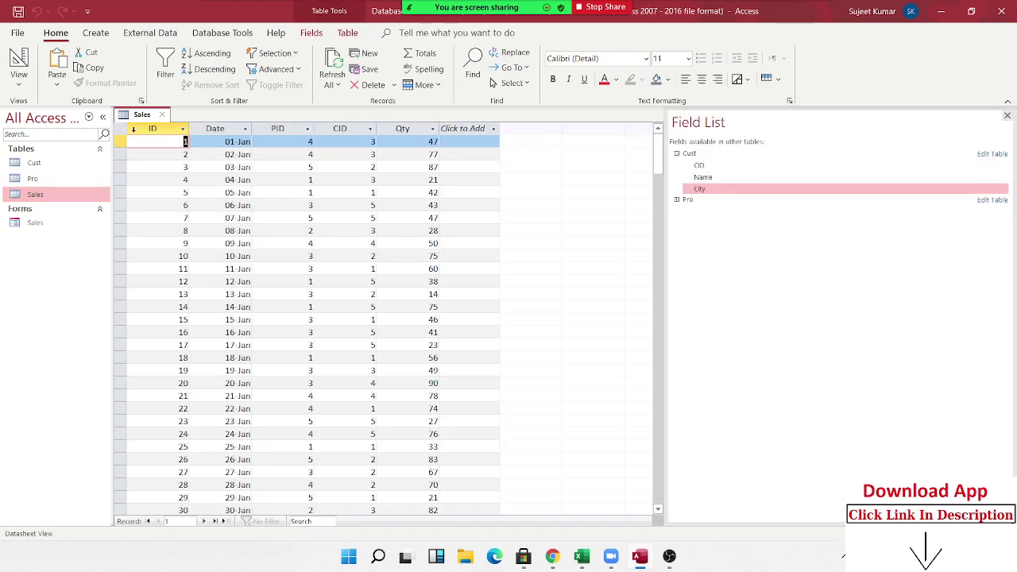
right_click(75, 196)
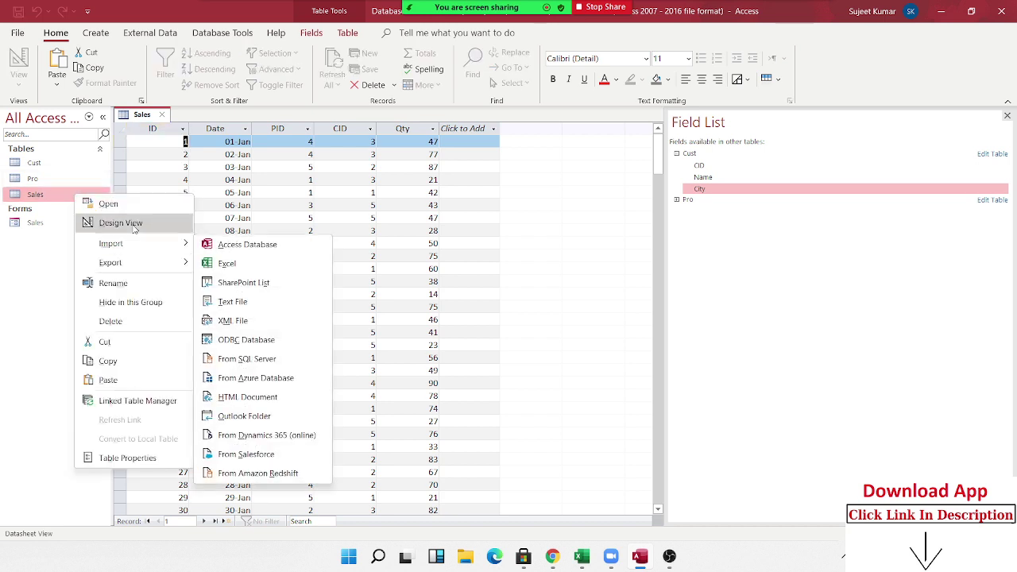
click(121, 223)
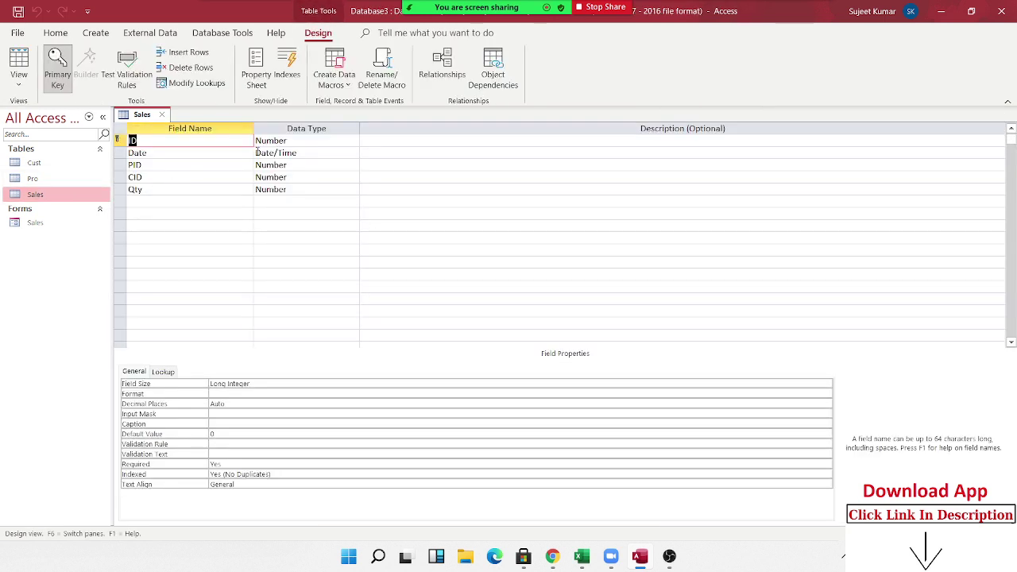
click(256, 140)
click(353, 141)
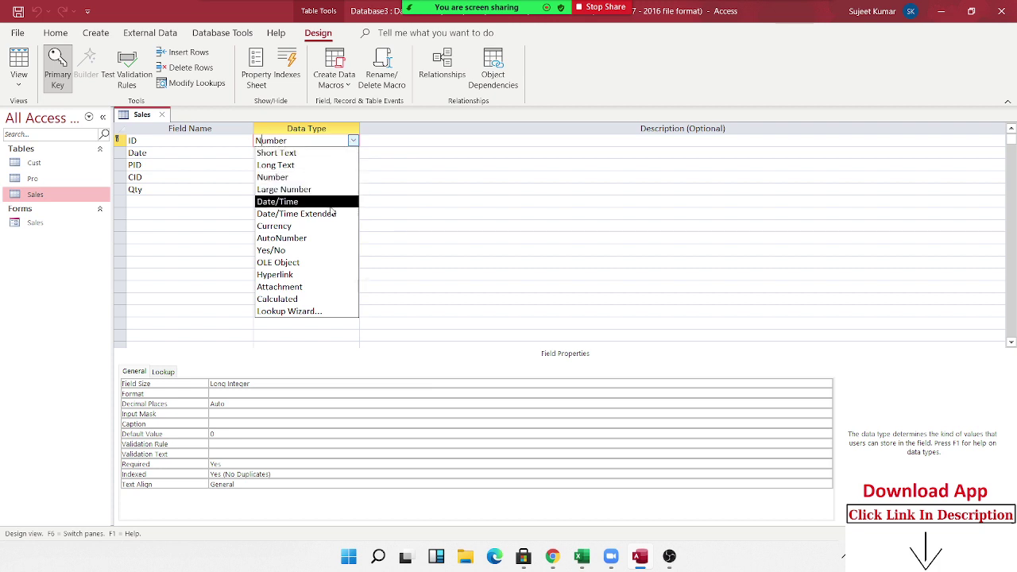
click(325, 238)
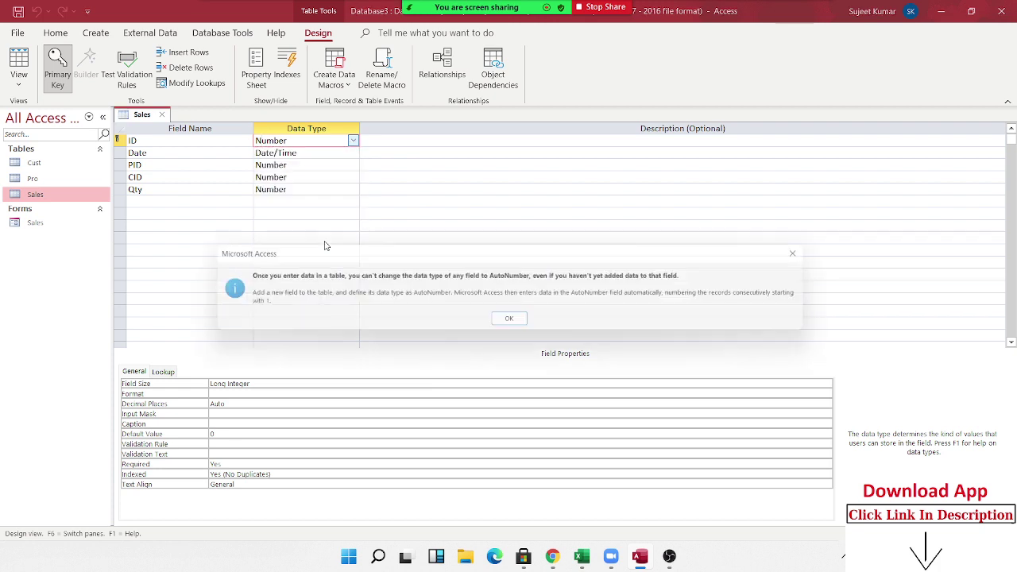
click(512, 322)
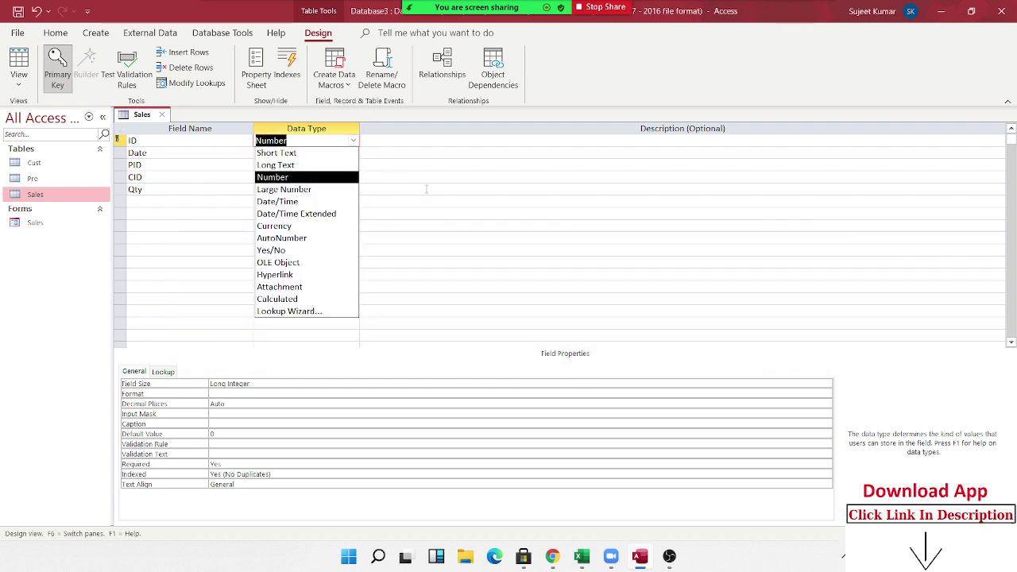
key(Escape)
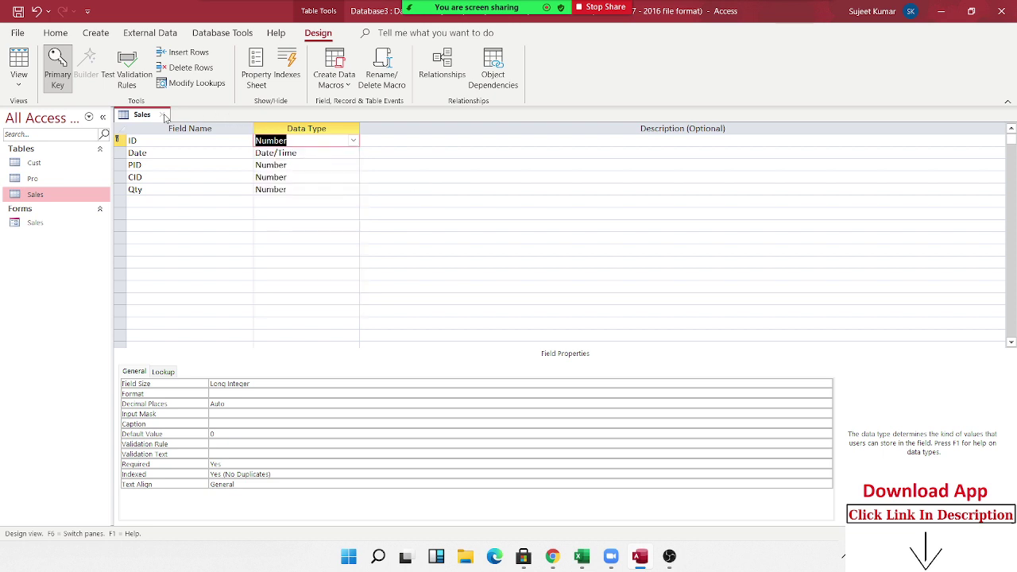
click(163, 115)
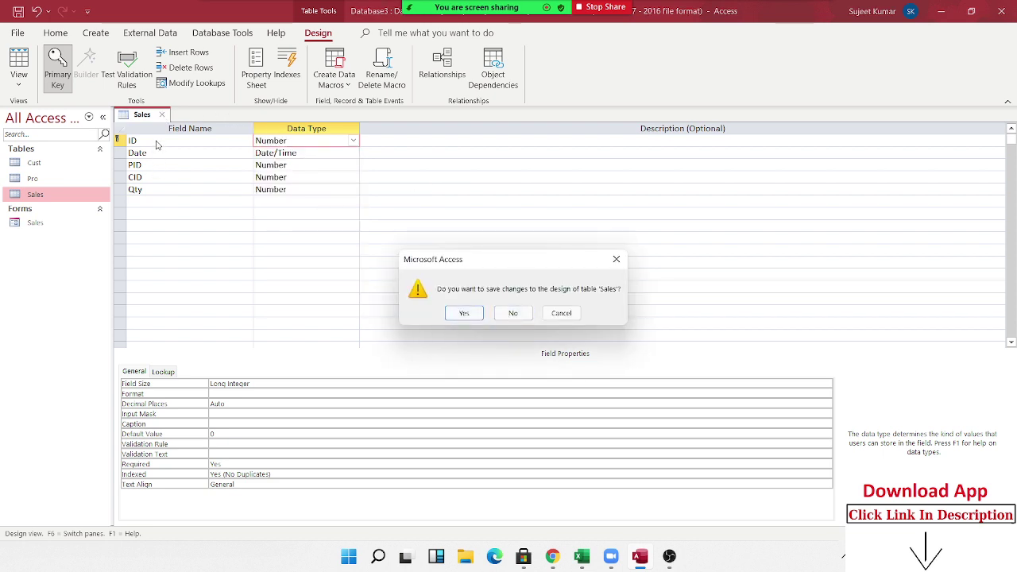
click(461, 316)
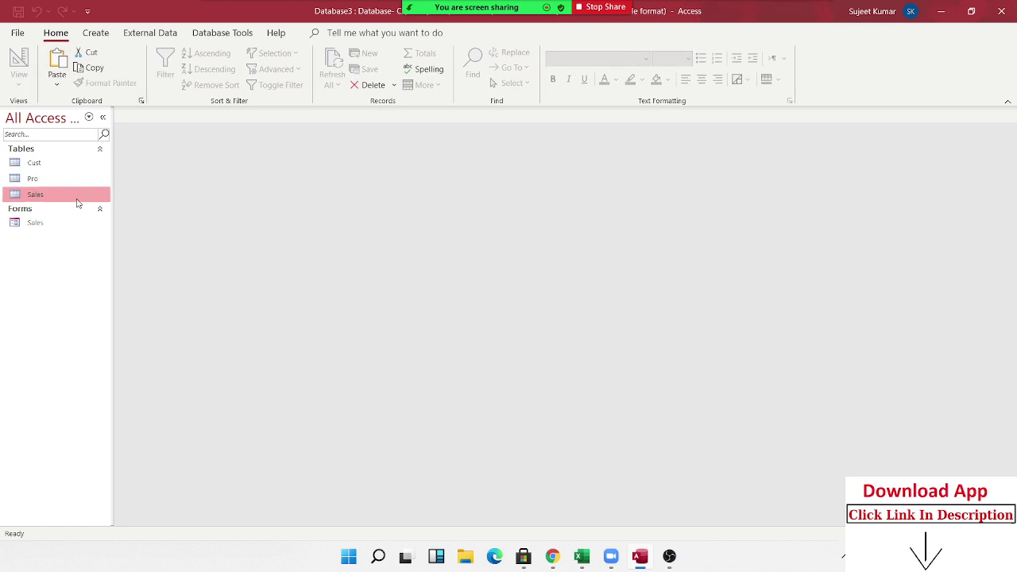
- Open the Sales form and search the records for 10, then clear the search
double_click(37, 225)
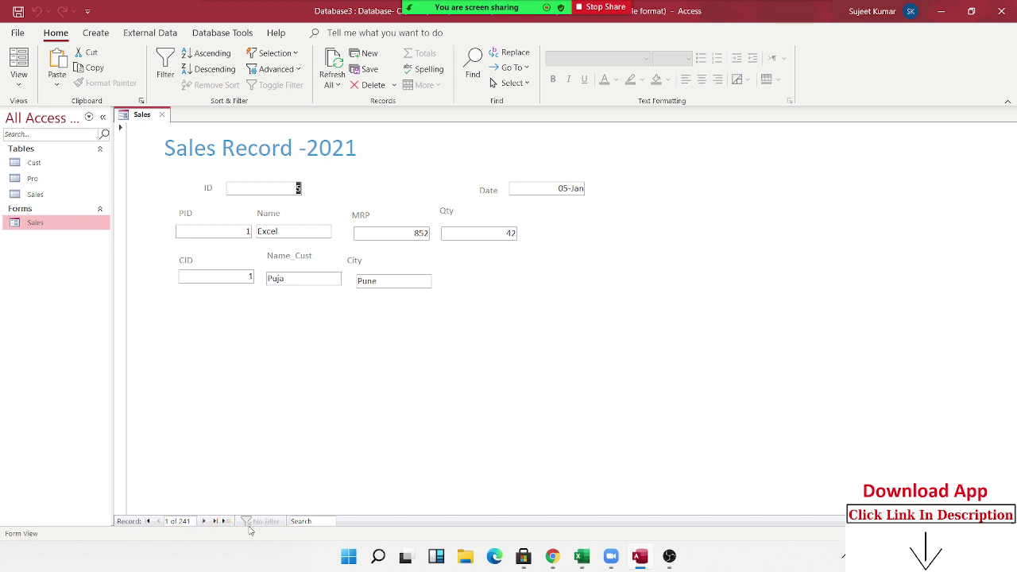
click(299, 521)
text(10)
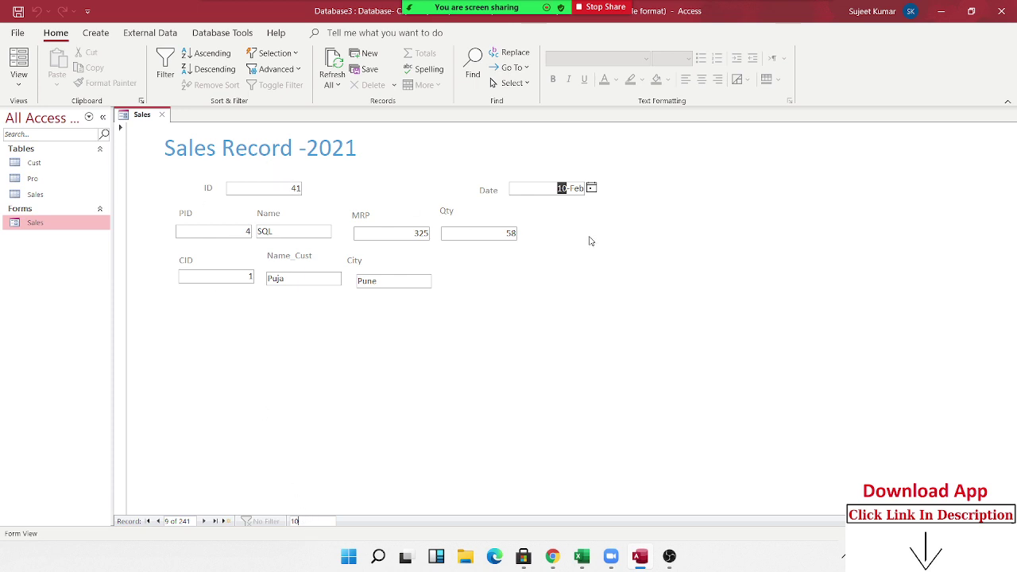
click(302, 190)
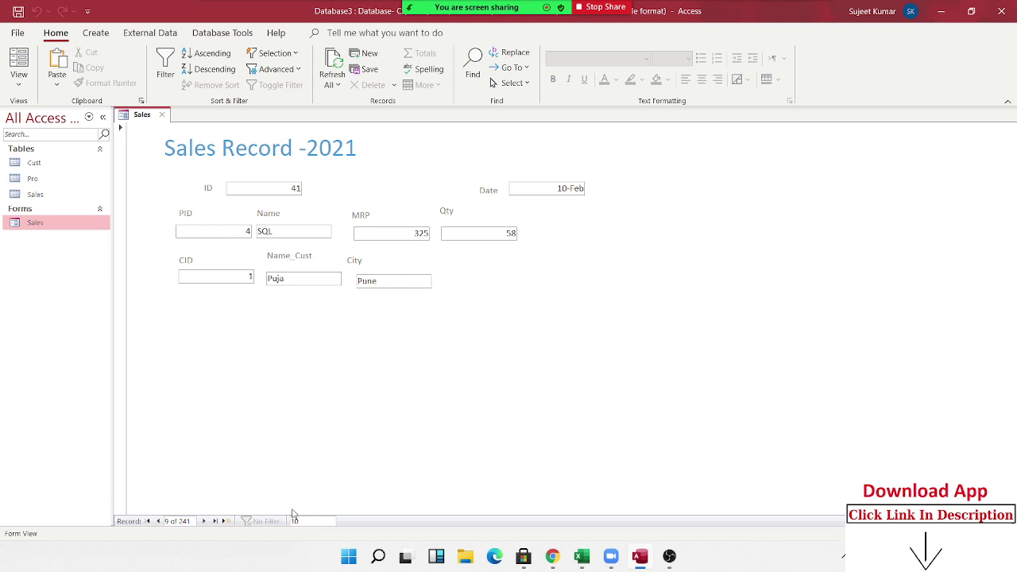
key(BackSpace)
key(BackSpace)
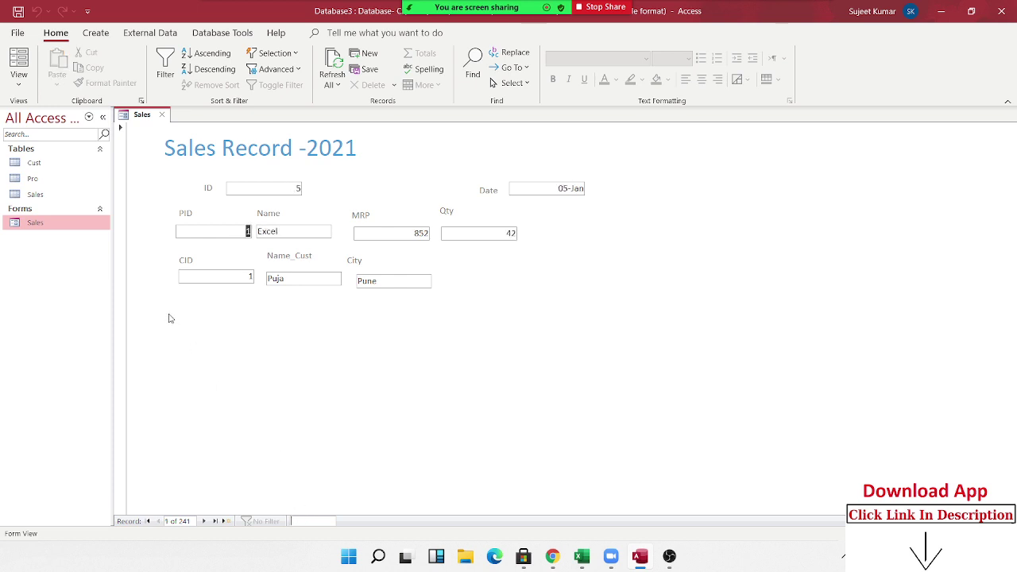
- Search the records for 22 to land on the ID 22 sale
click(294, 189)
click(302, 520)
text(22)
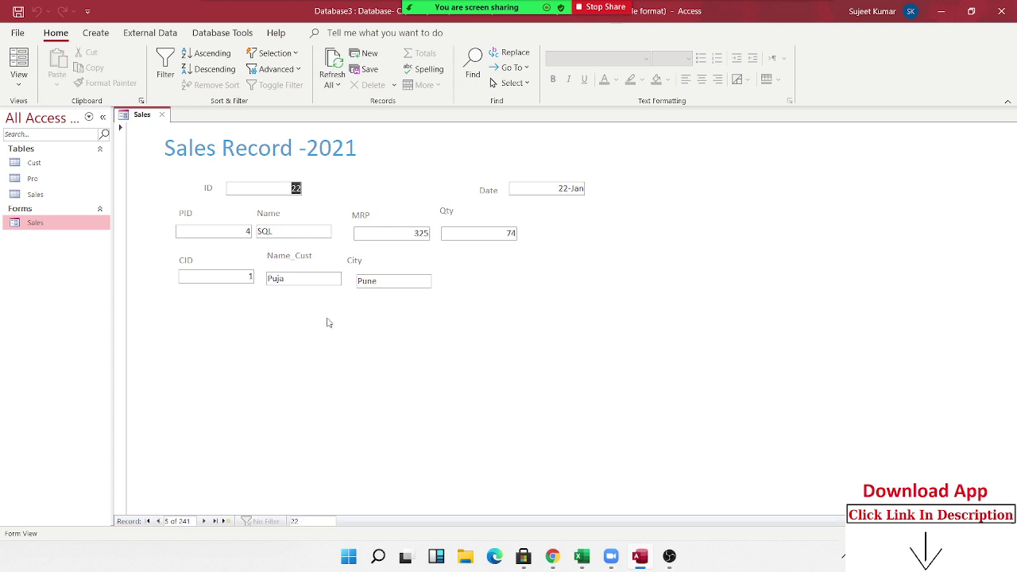
click(296, 188)
- Show the desktop, then switch back to the Access window
key(super+d)
key(alt+Tab)
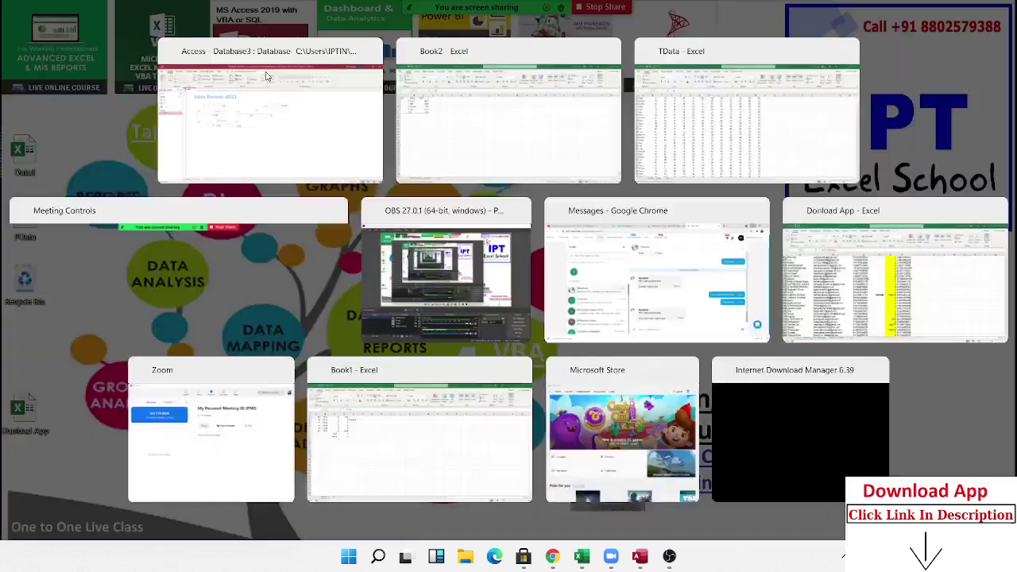
click(267, 76)
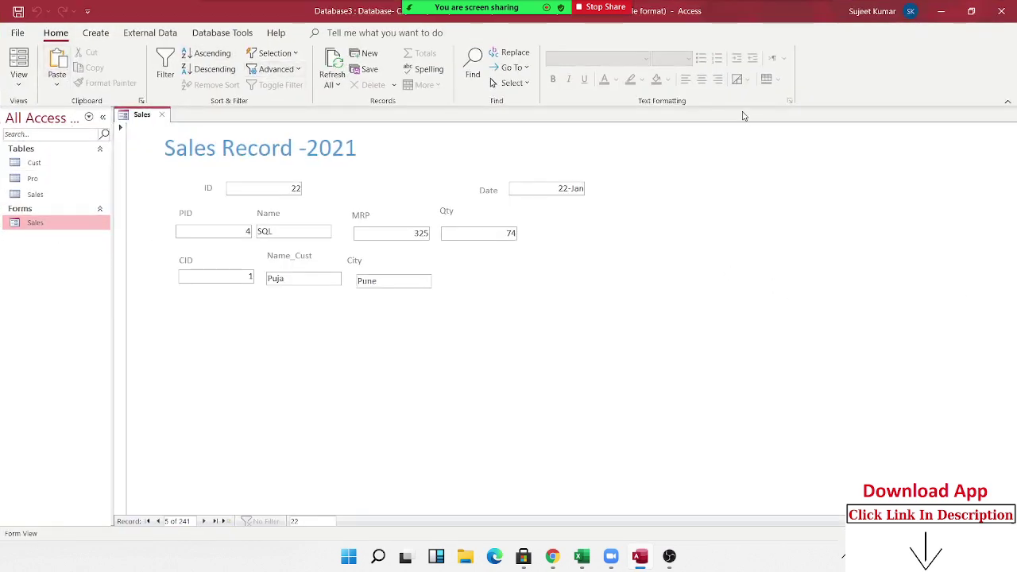
- Close Microsoft Access and open the meeting's Participants list
key(super+d)
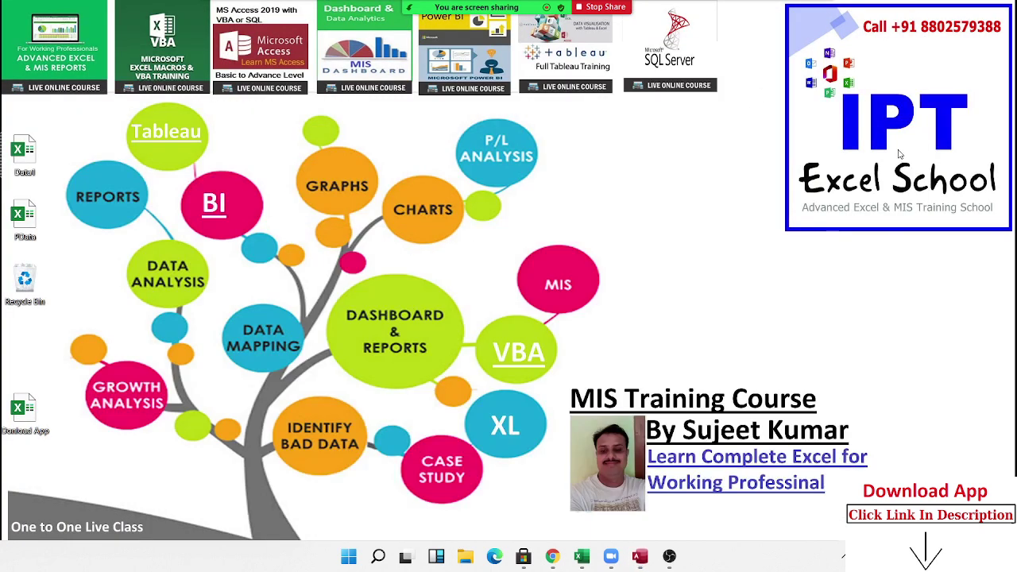
key(super+d)
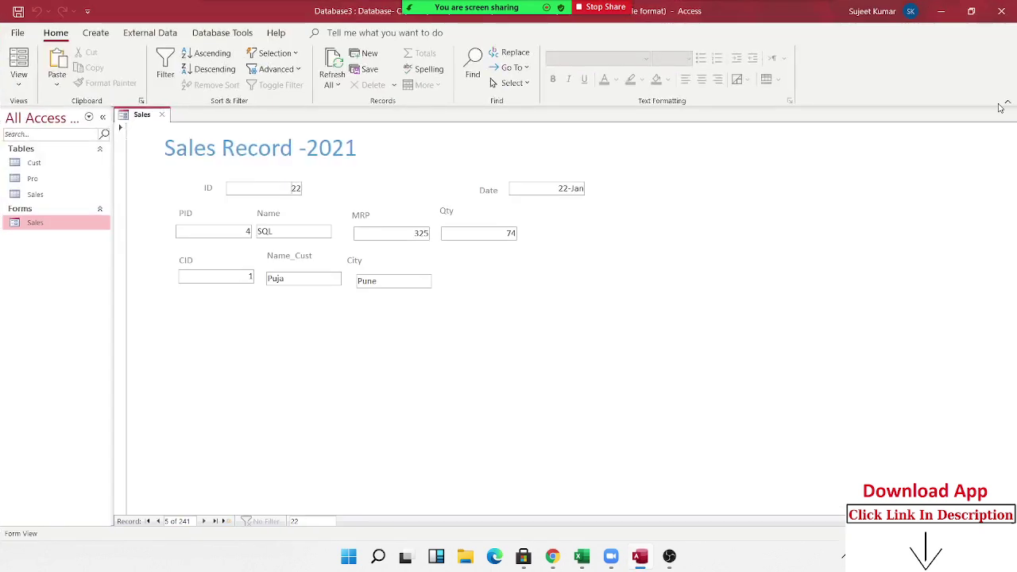
click(1003, 11)
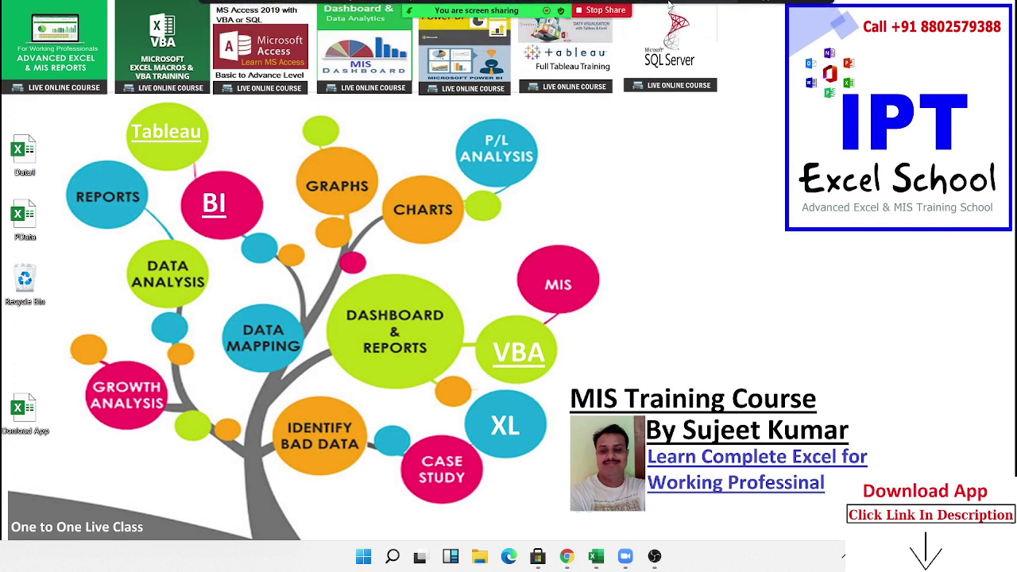
click(429, 19)
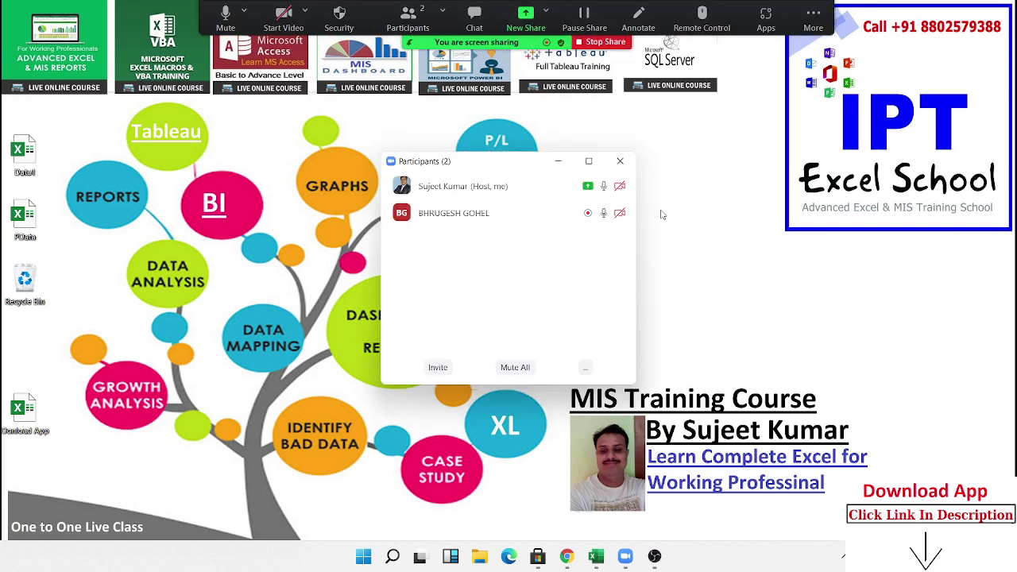